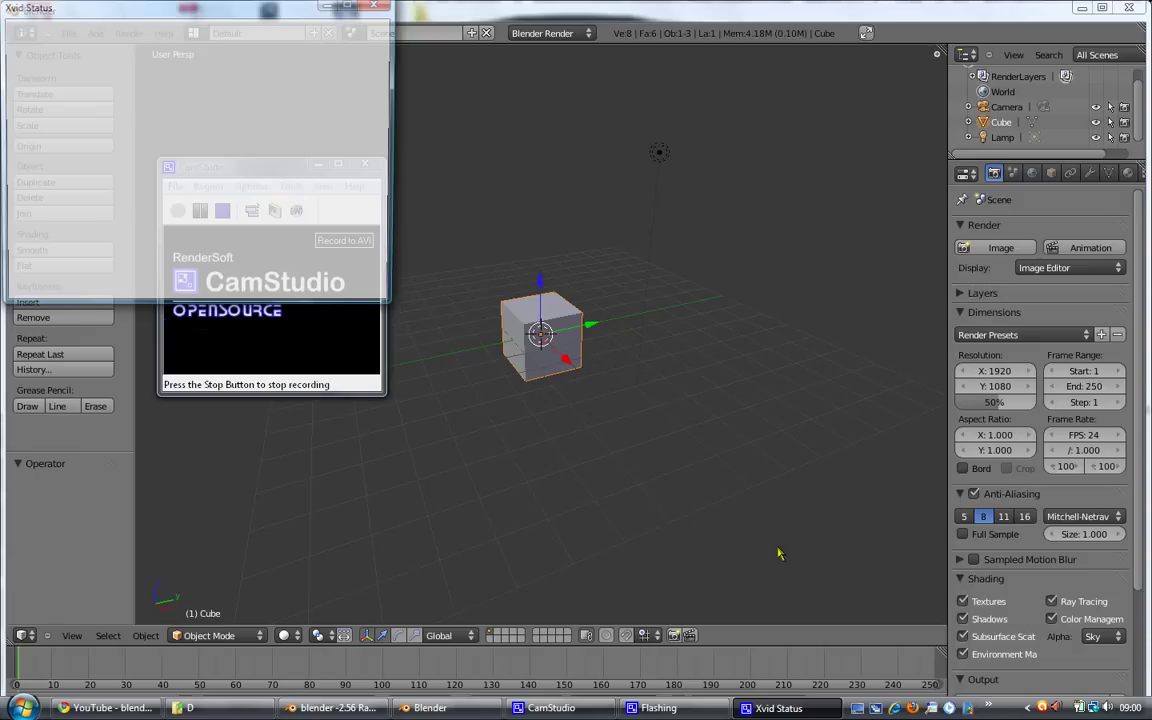
Step: Select the camera and set its location to X 0, Y 0, Z 10
{"action": "left_click", "coordinate": [462, 13]}
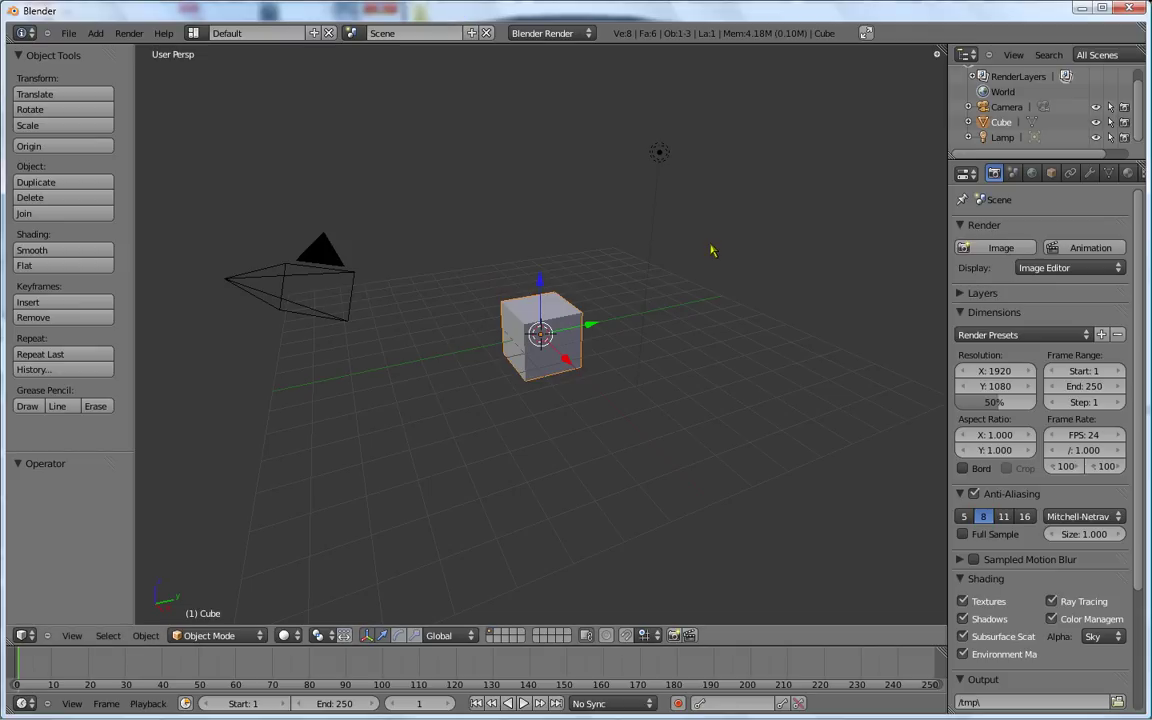
{"action": "right_click", "coordinate": [219, 258]}
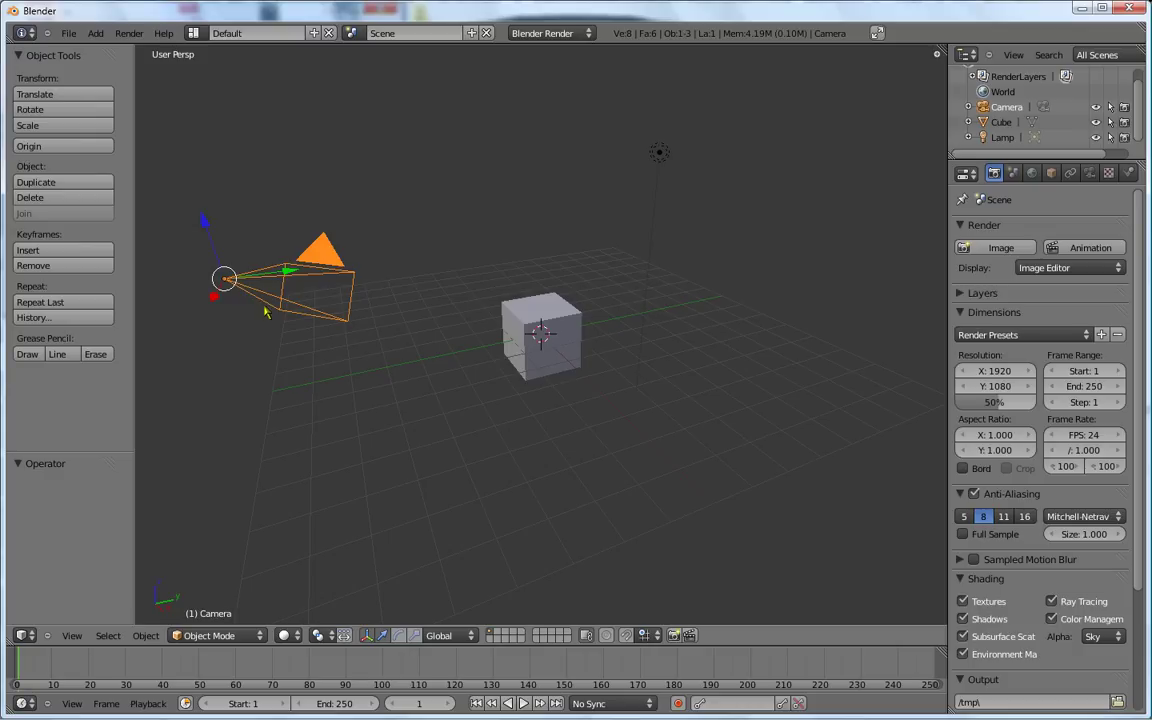
{"action": "key", "text": "n"}
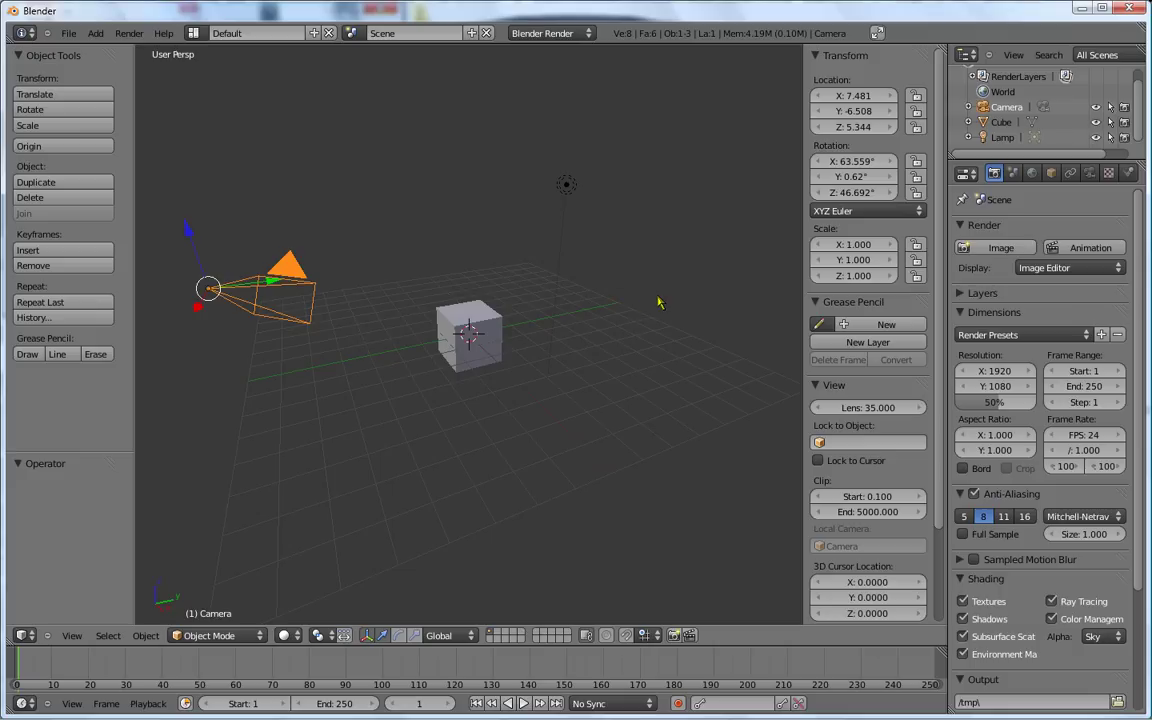
{"action": "left_click", "coordinate": [845, 96]}
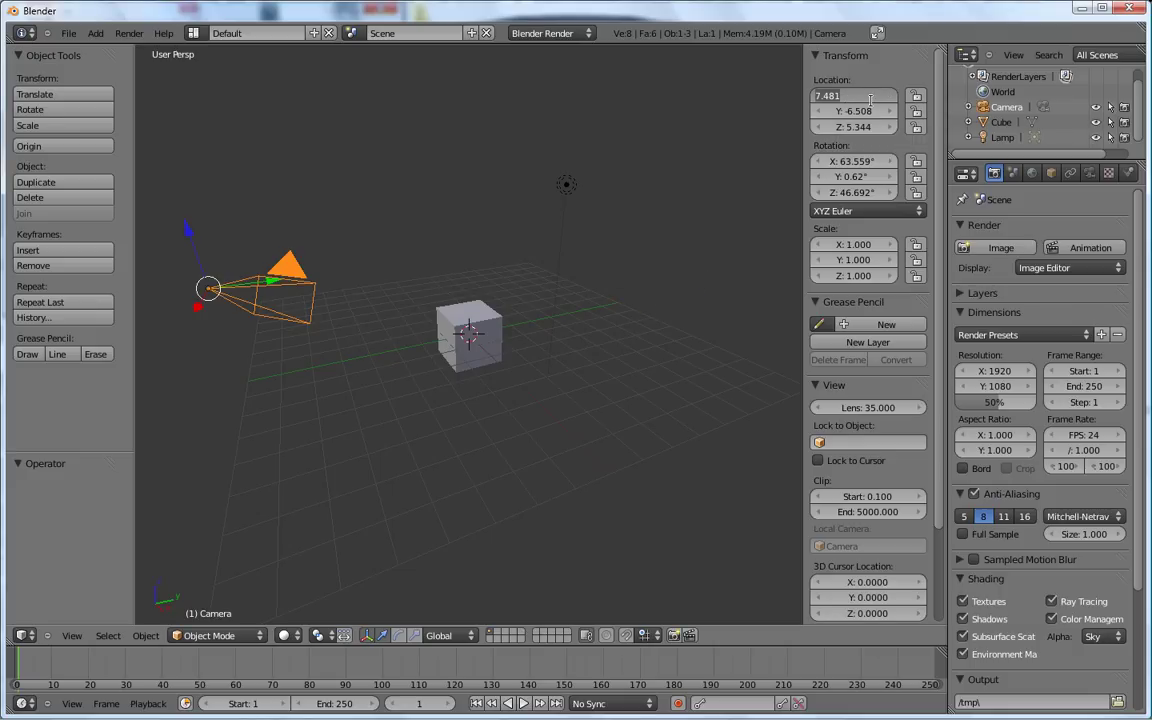
{"action": "type", "text": "0"}
{"action": "key", "text": "Return"}
{"action": "left_click", "coordinate": [845, 111]}
{"action": "type", "text": "0"}
{"action": "key", "text": "Return"}
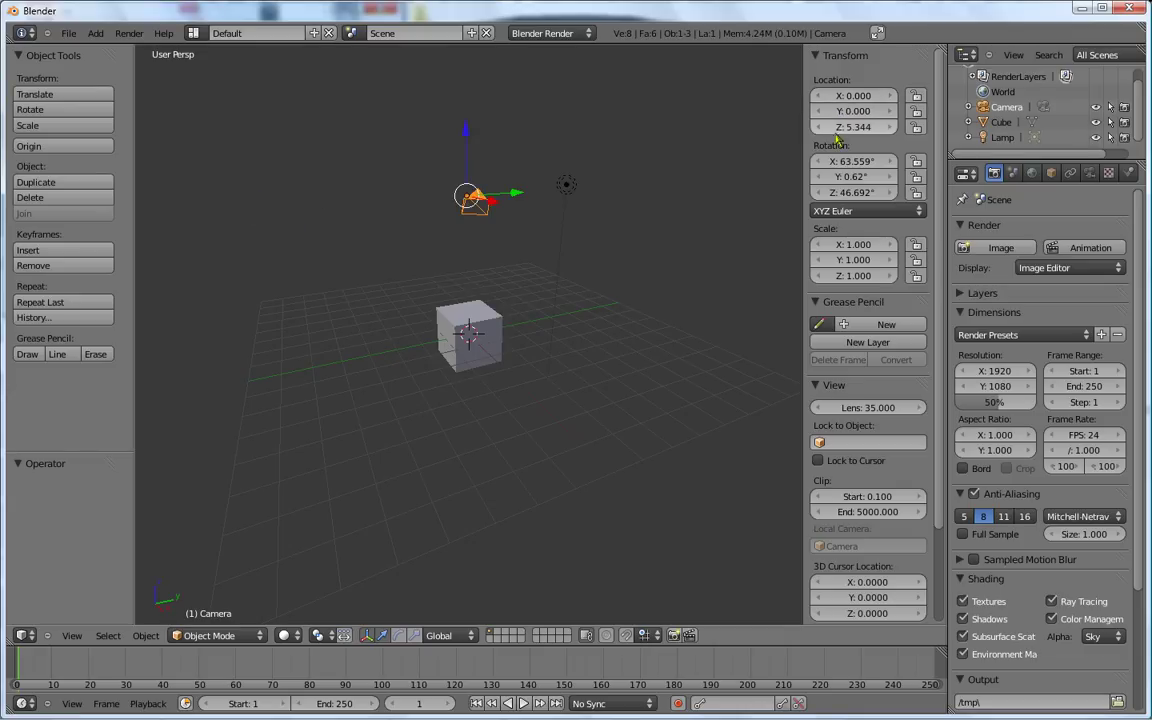
{"action": "left_click", "coordinate": [855, 128]}
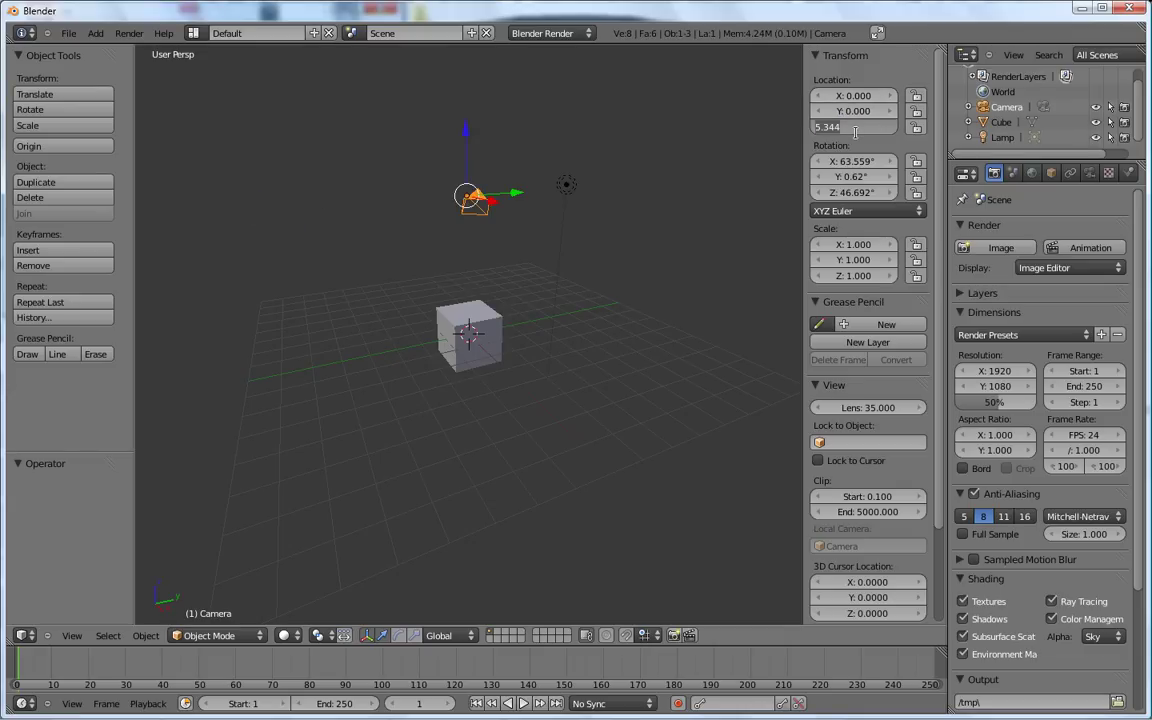
{"action": "type", "text": "10"}
{"action": "key", "text": "Return"}
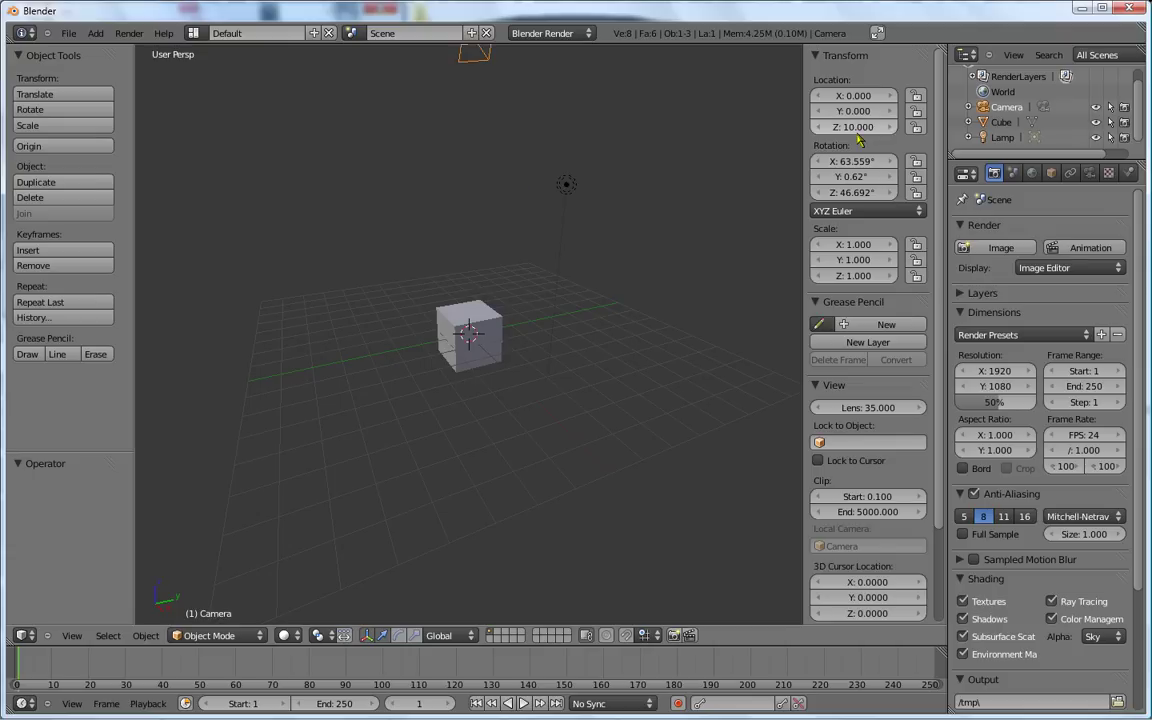
Step: Set the camera's rotation to 0, 0, 0 and test-render its top-down view
{"action": "scroll", "coordinate": [845, 170], "scroll_direction": "down", "scroll_amount": 2}
{"action": "scroll", "coordinate": [828, 196], "scroll_direction": "up", "scroll_amount": 1}
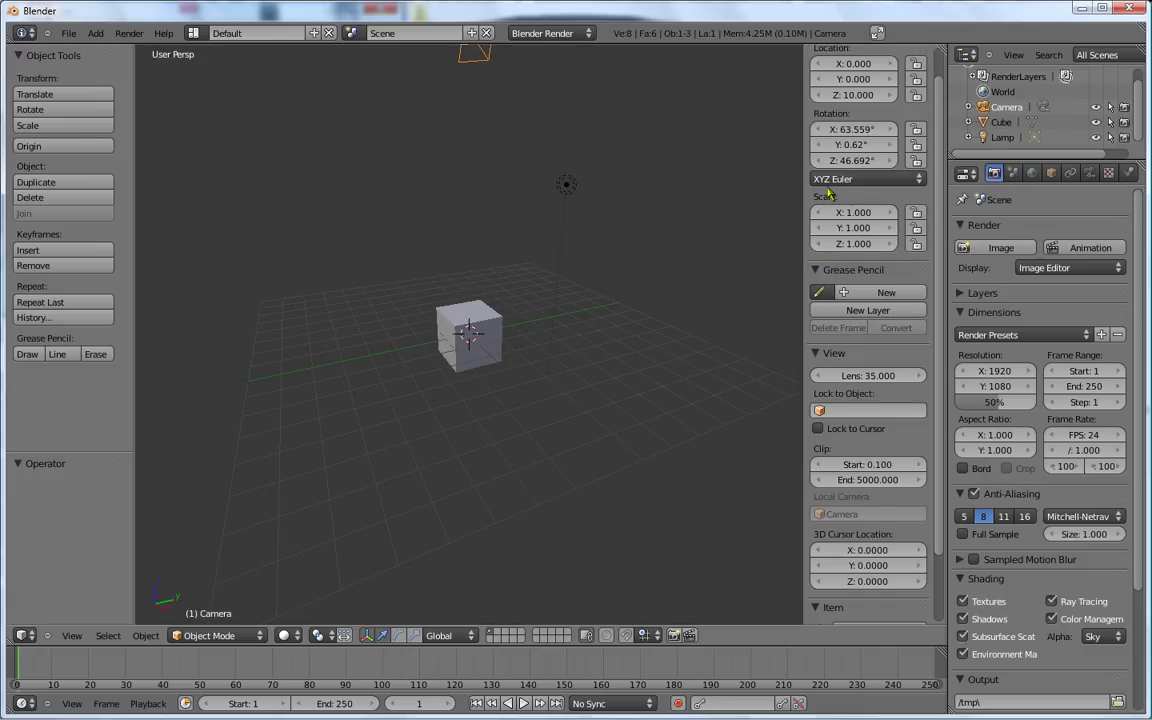
{"action": "left_click", "coordinate": [872, 130]}
{"action": "type", "text": "0"}
{"action": "key", "text": "Return"}
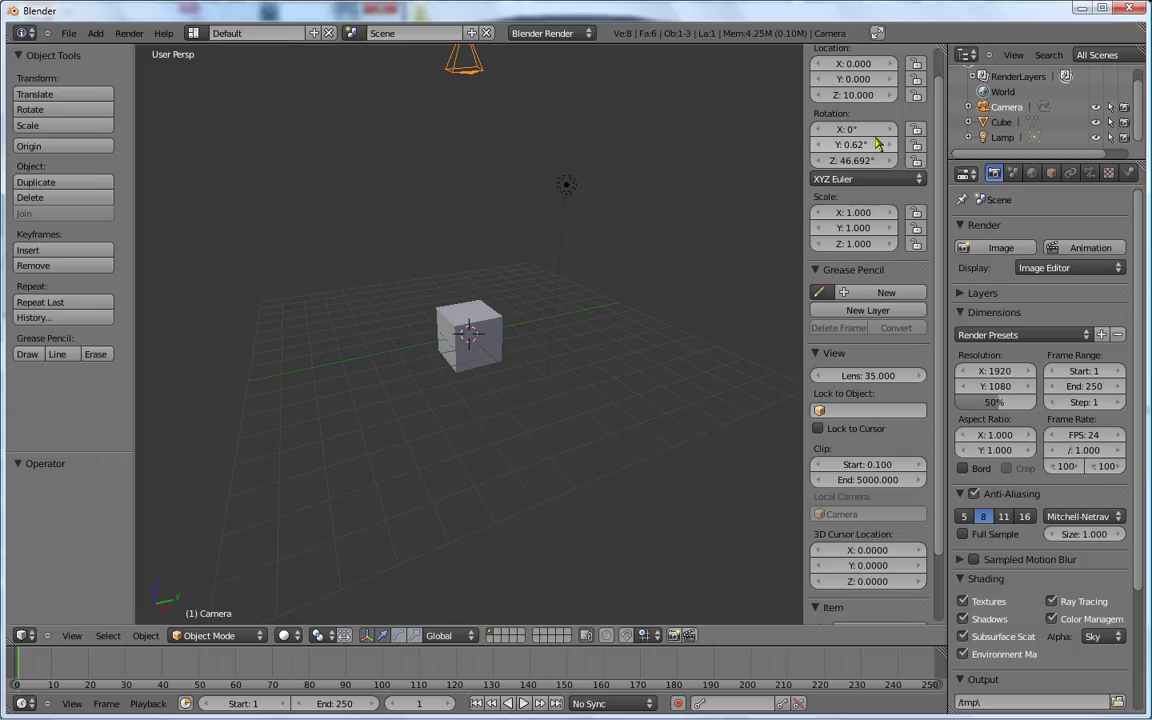
{"action": "left_click", "coordinate": [850, 144]}
{"action": "type", "text": "0"}
{"action": "key", "text": "Return"}
{"action": "left_click", "coordinate": [833, 160]}
{"action": "type", "text": "0"}
{"action": "key", "text": "Return"}
{"action": "scroll", "coordinate": [590, 195], "scroll_direction": "down", "scroll_amount": 3}
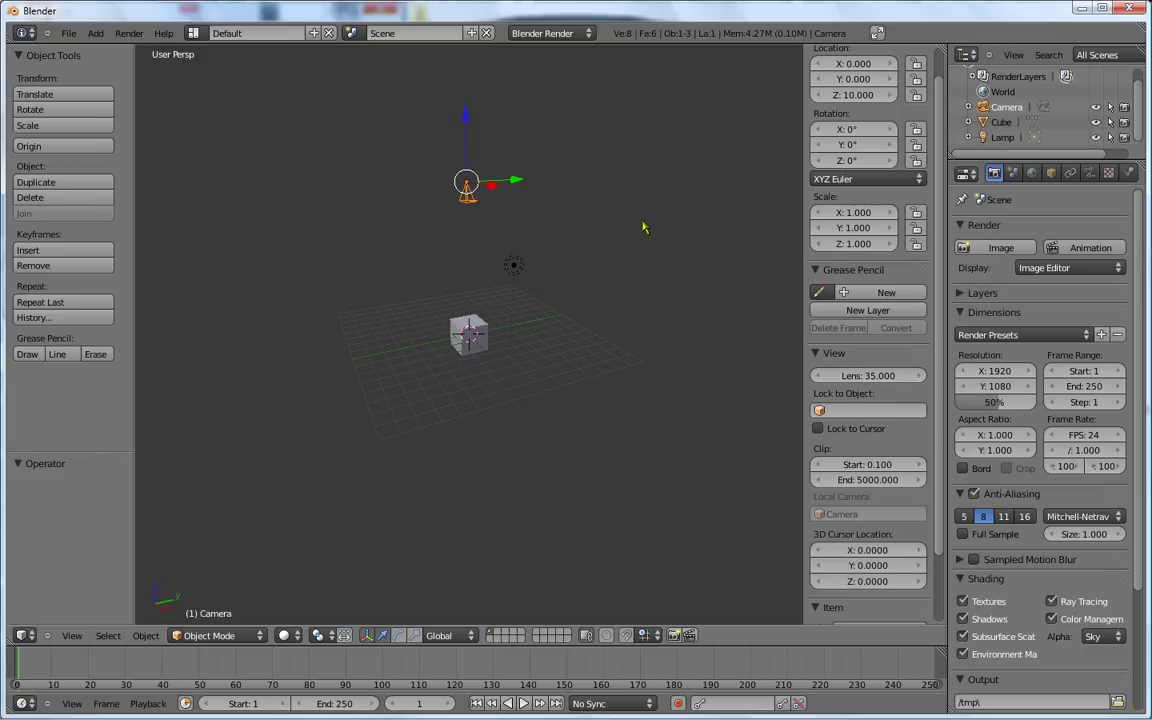
{"action": "key", "text": "F12"}
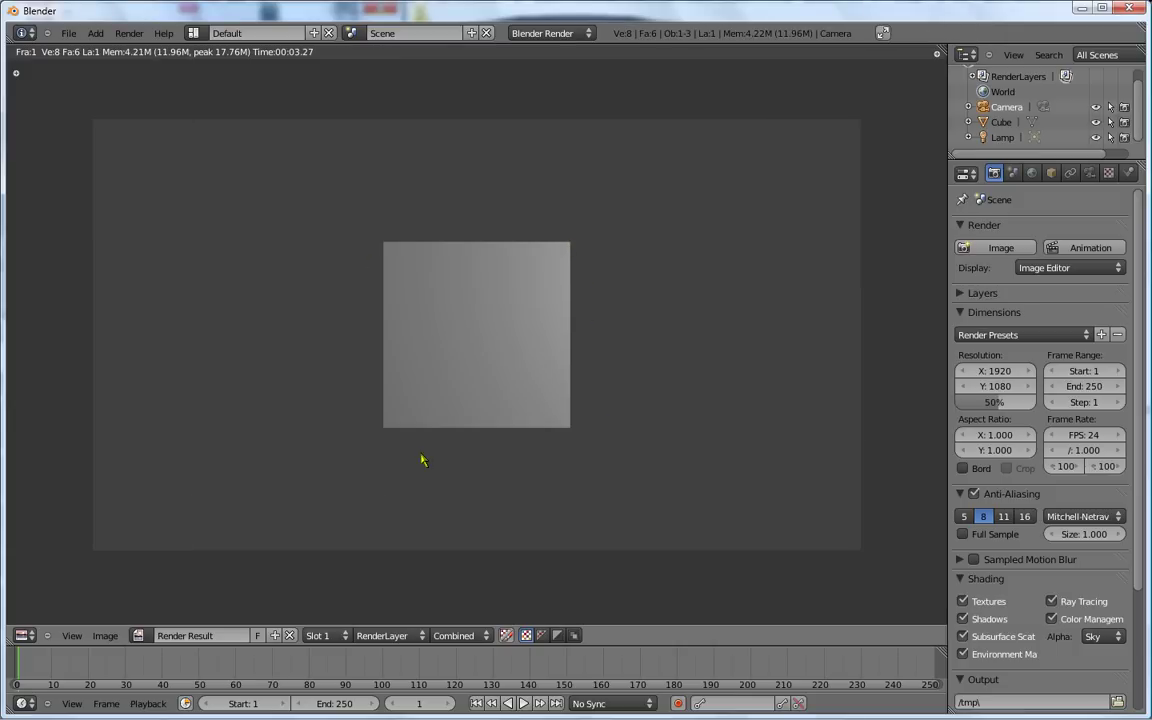
Step: Switch the area from the Image Editor back to the 3D View and select the cube
{"action": "left_click", "coordinate": [22, 636]}
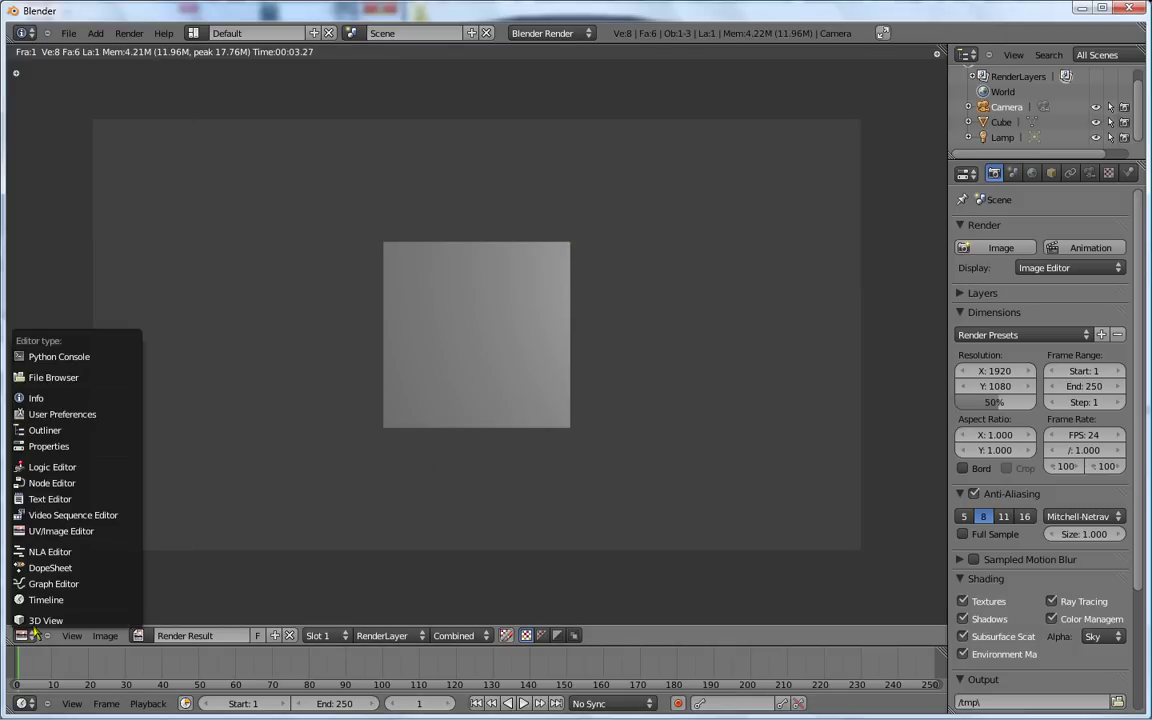
{"action": "left_click", "coordinate": [34, 617]}
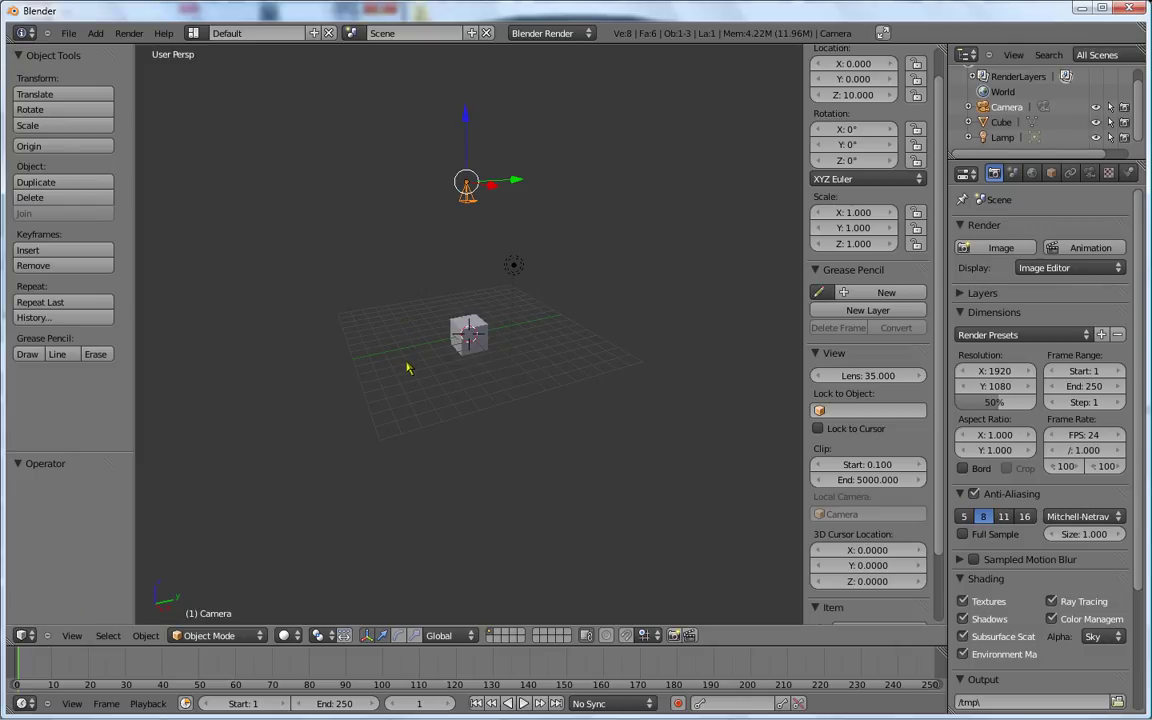
{"action": "right_click", "coordinate": [467, 336]}
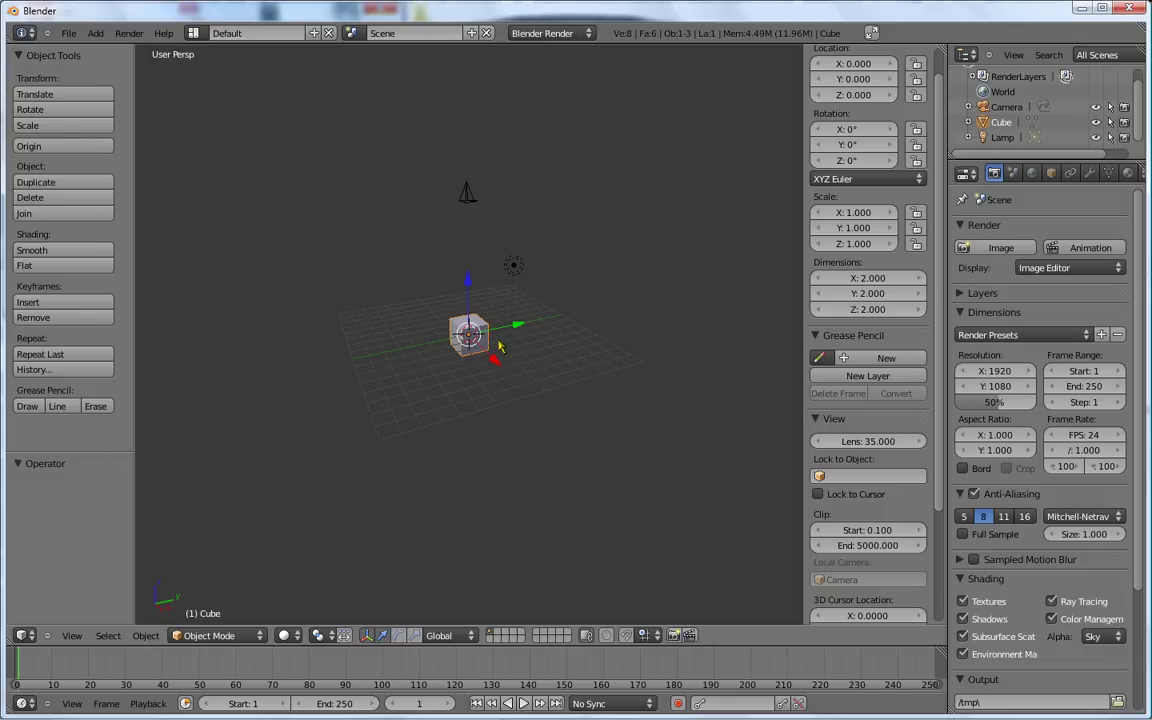
Step: Delete the default cube, confirming the Delete prompt
{"action": "scroll", "coordinate": [478, 343], "scroll_direction": "up", "scroll_amount": 4}
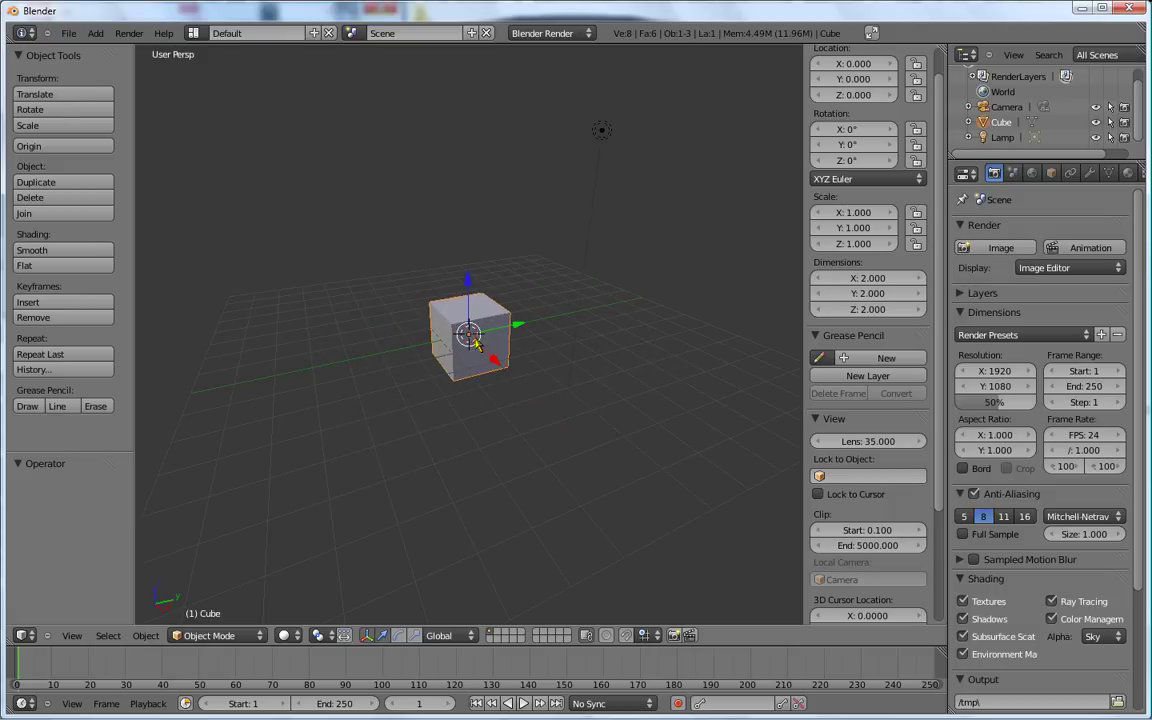
{"action": "scroll", "coordinate": [478, 343], "scroll_direction": "up", "scroll_amount": 1}
{"action": "key", "text": "x"}
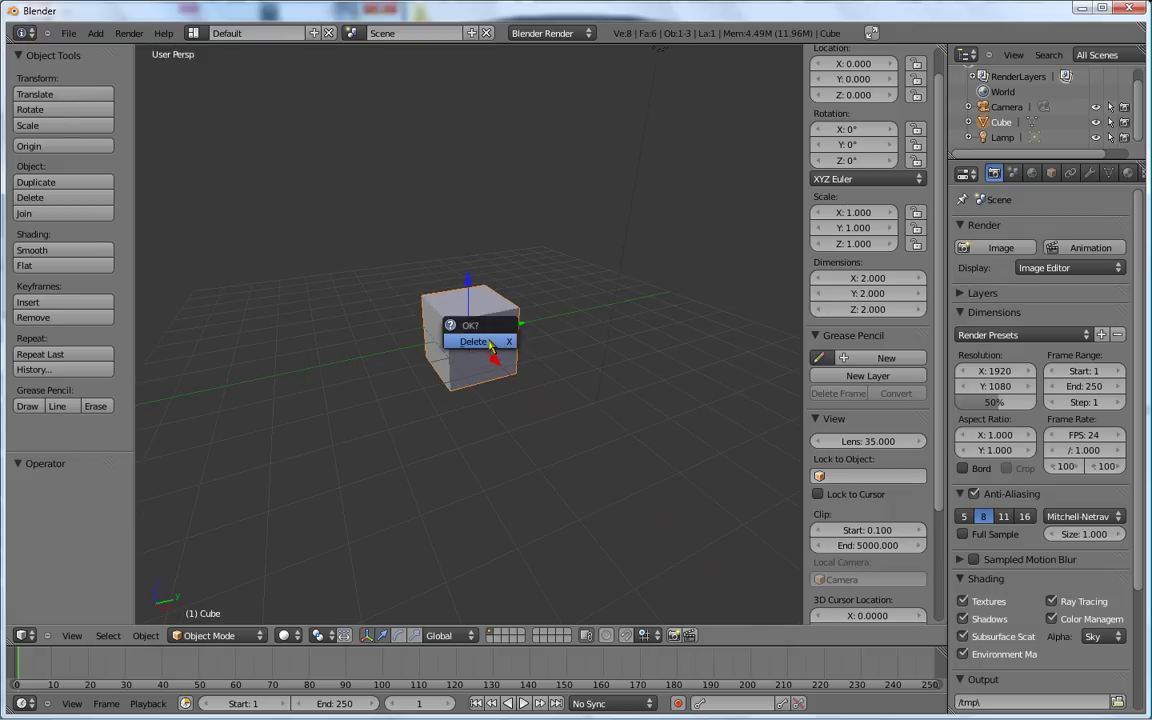
{"action": "left_click", "coordinate": [490, 343]}
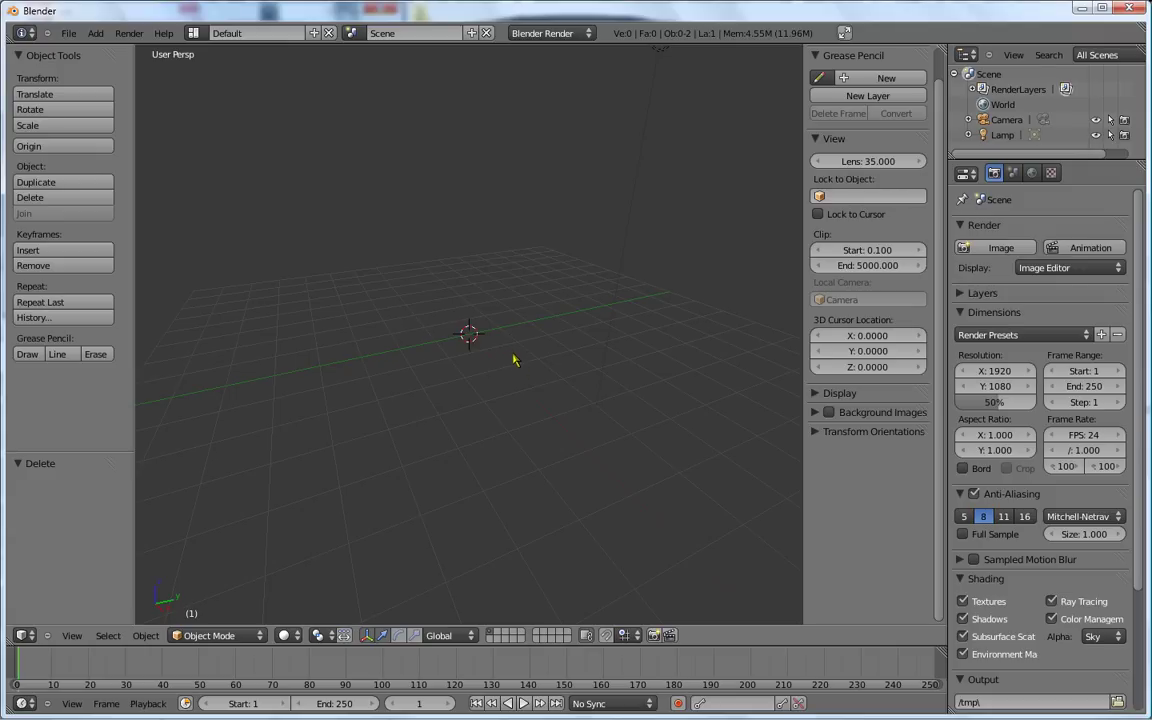
Step: Look through the scene camera and test-render the empty scene
{"action": "key", "text": "KP_0"}
{"action": "scroll", "coordinate": [468, 327], "scroll_direction": "up", "scroll_amount": 2}
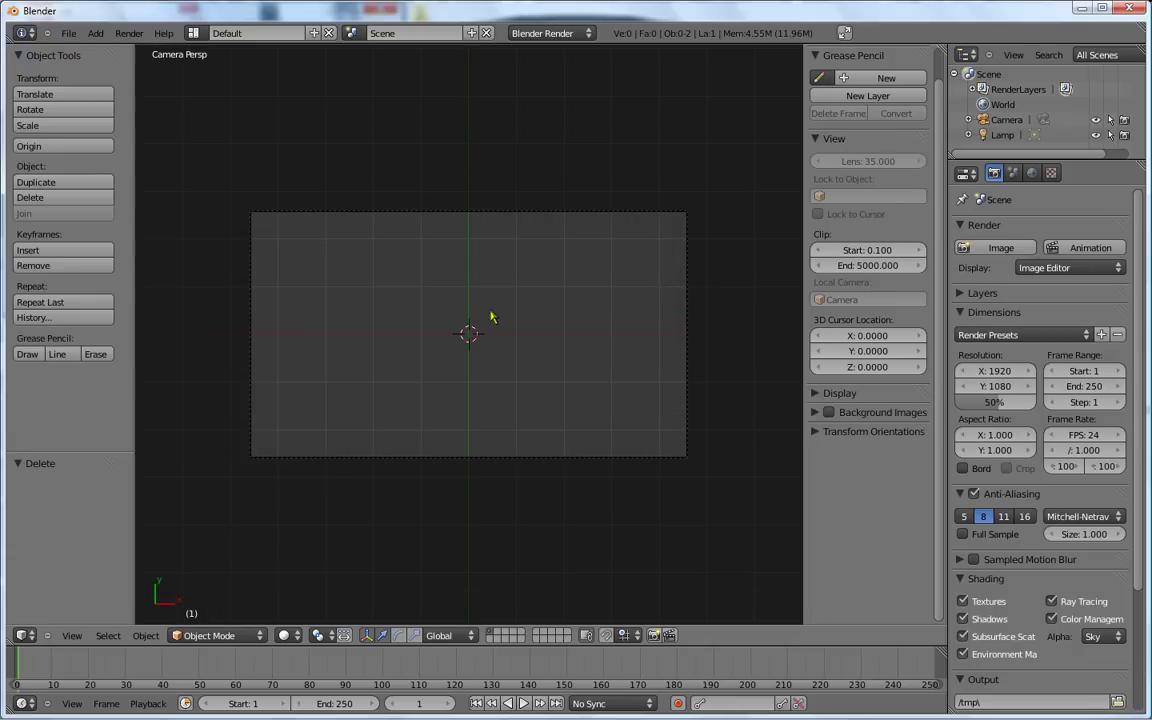
{"action": "scroll", "coordinate": [490, 317], "scroll_direction": "down", "scroll_amount": 3}
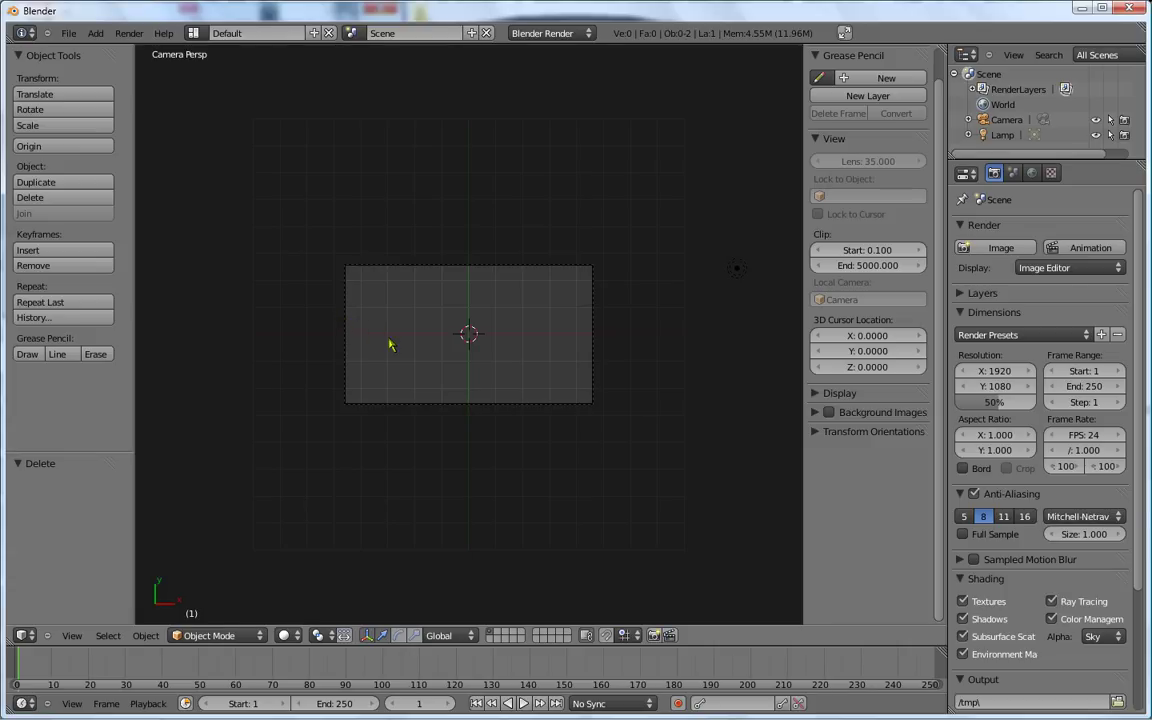
{"action": "key", "text": "F12"}
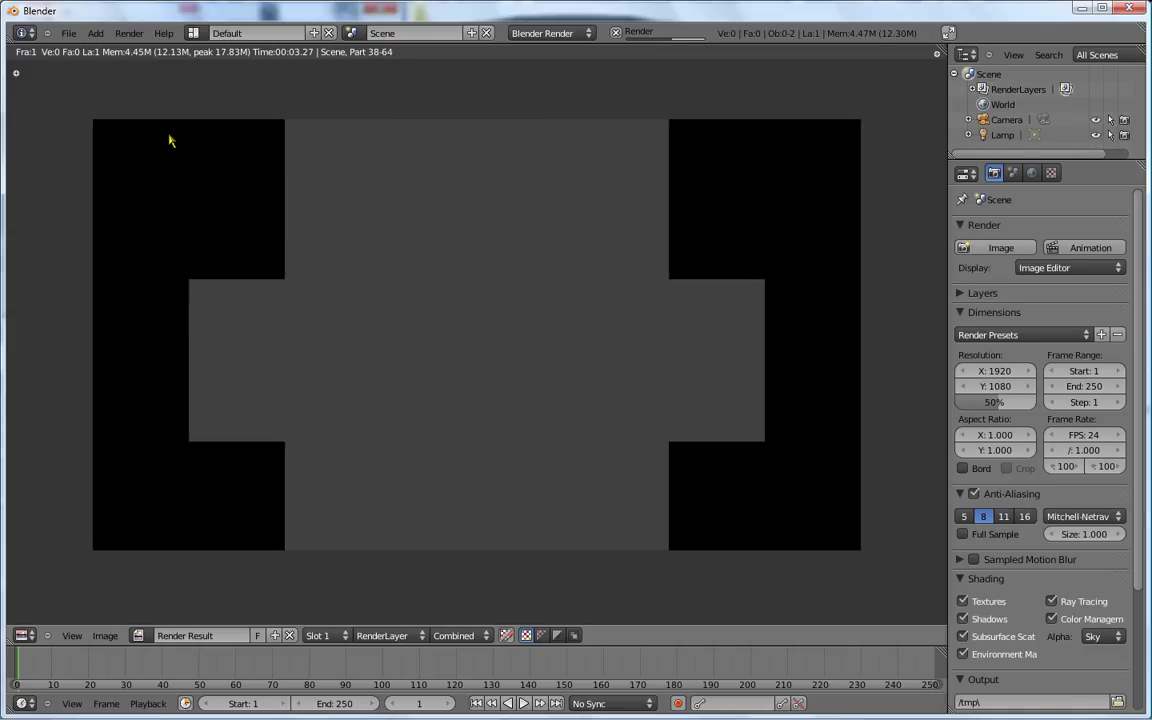
Step: Return the area to the 3D View and zoom in on the camera view
{"action": "left_click", "coordinate": [25, 635]}
{"action": "left_click", "coordinate": [36, 621]}
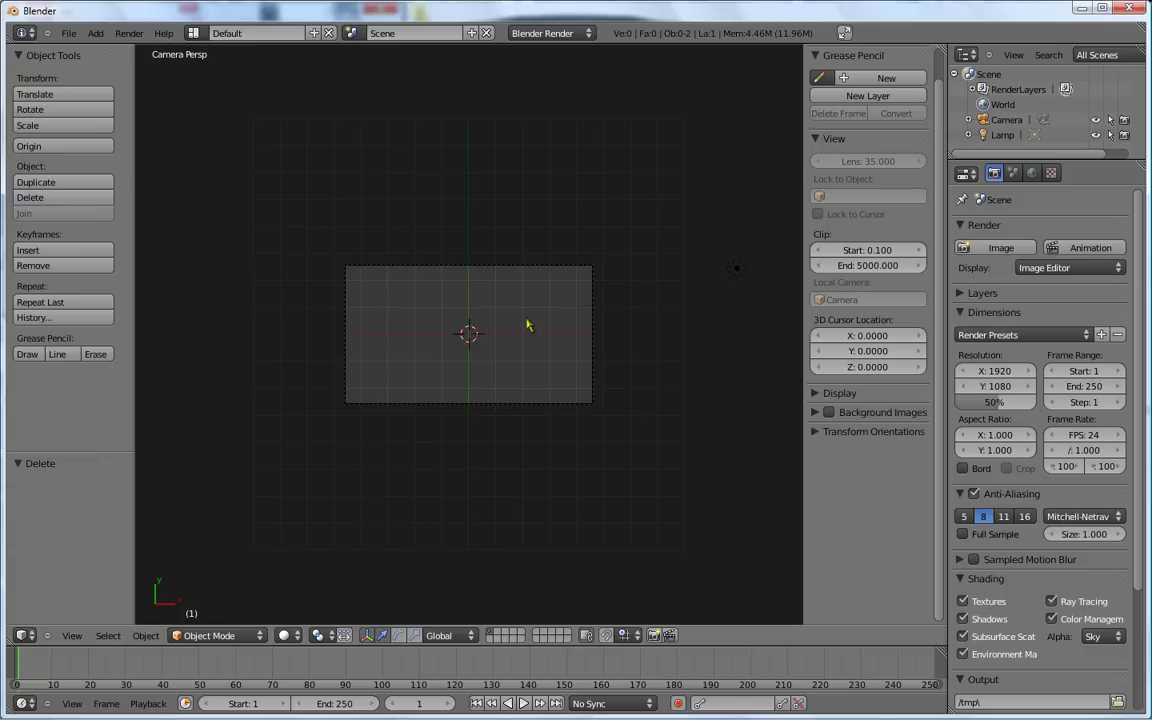
{"action": "scroll", "coordinate": [425, 280], "scroll_direction": "up", "scroll_amount": 4}
{"action": "scroll", "coordinate": [440, 300], "scroll_direction": "down", "scroll_amount": 1}
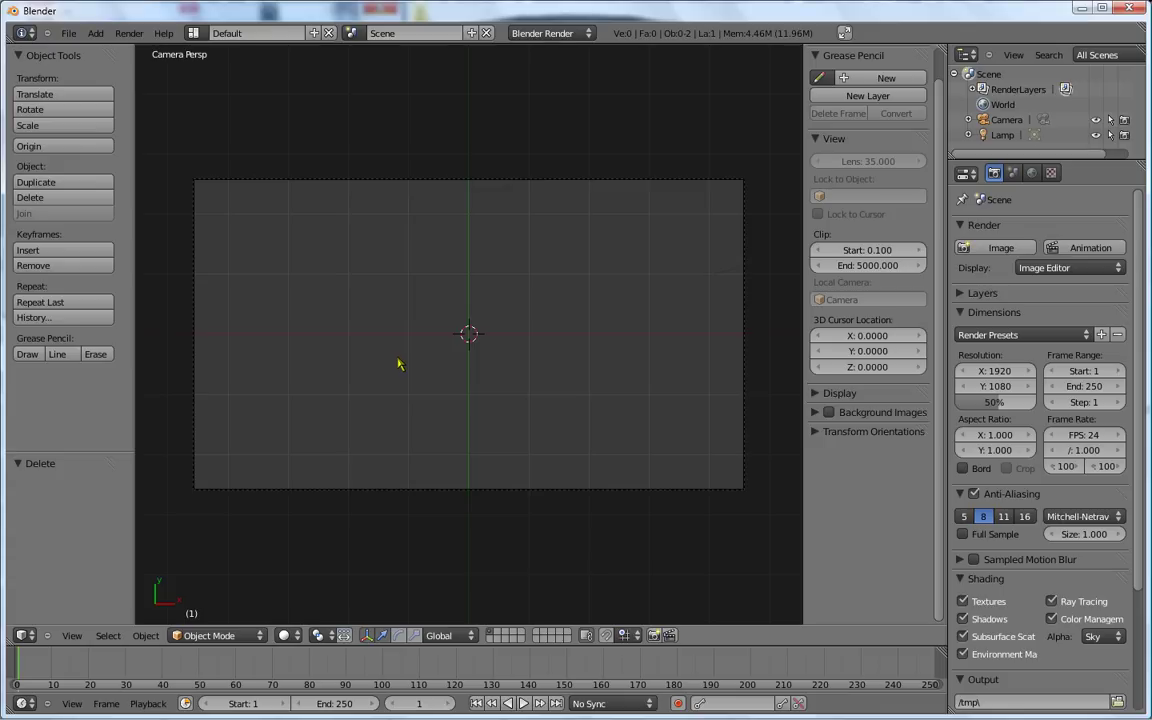
{"action": "key", "text": "shift+a"}
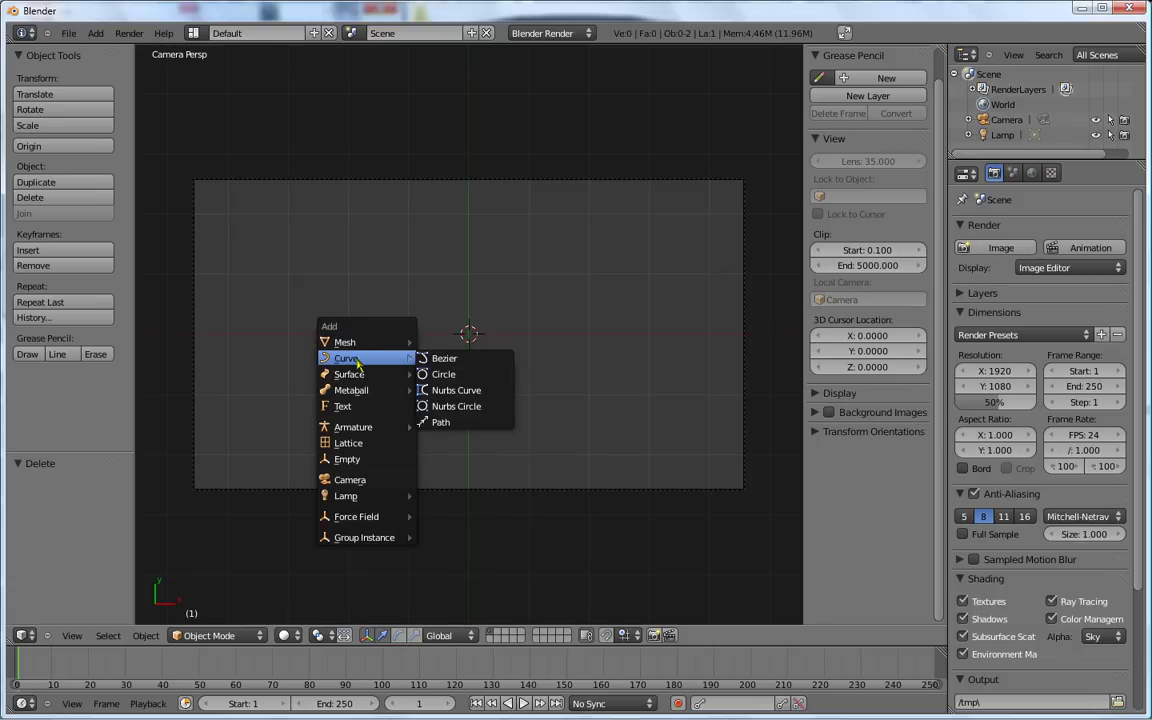
{"action": "mouse_move", "coordinate": [345, 342]}
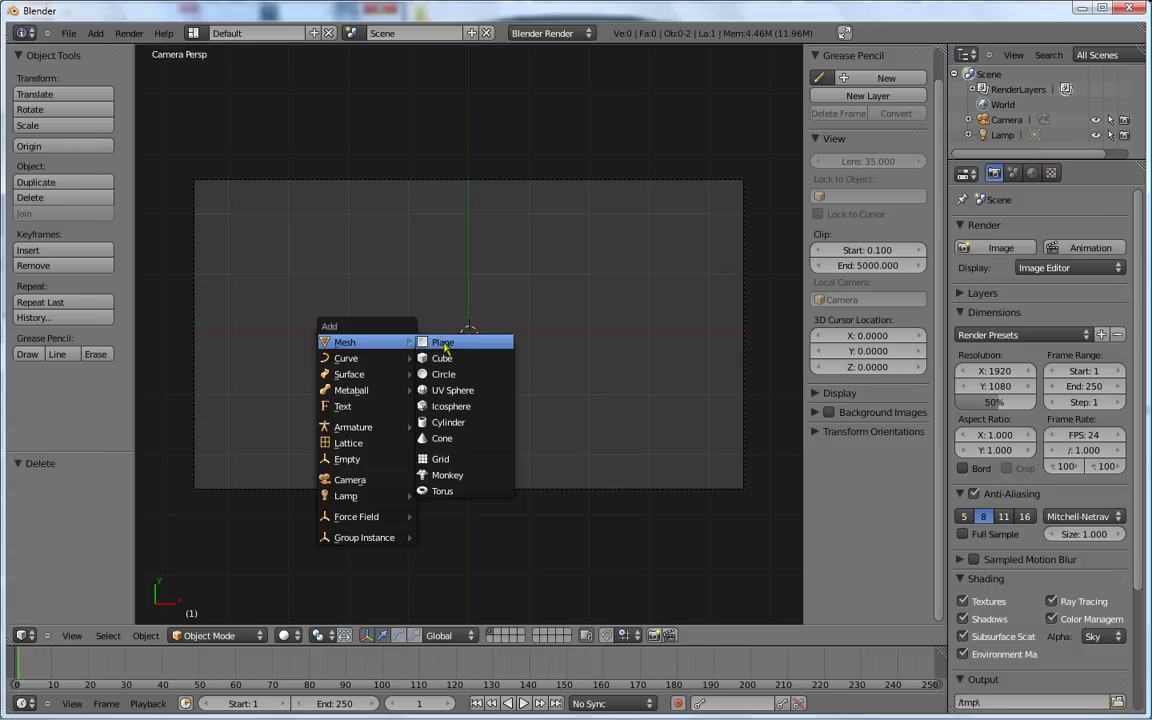
Step: Add a plane mesh, scale it down, then reset its scale to 1 at the origin
{"action": "left_click", "coordinate": [445, 344]}
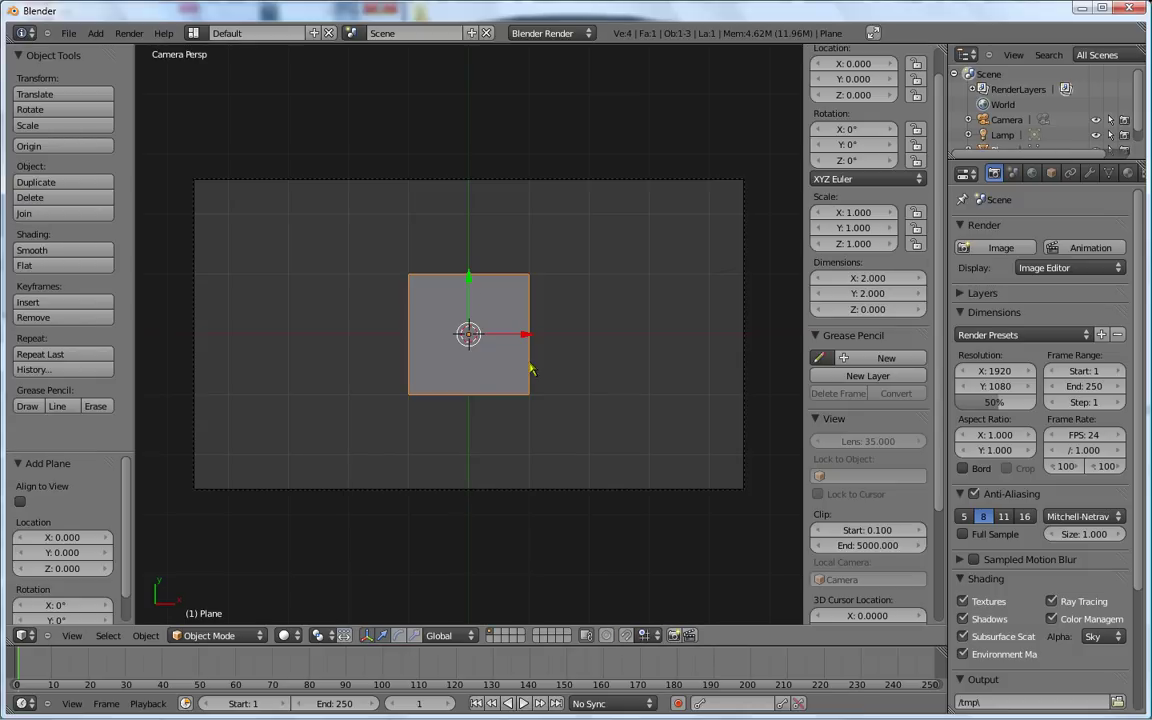
{"action": "key", "text": "s"}
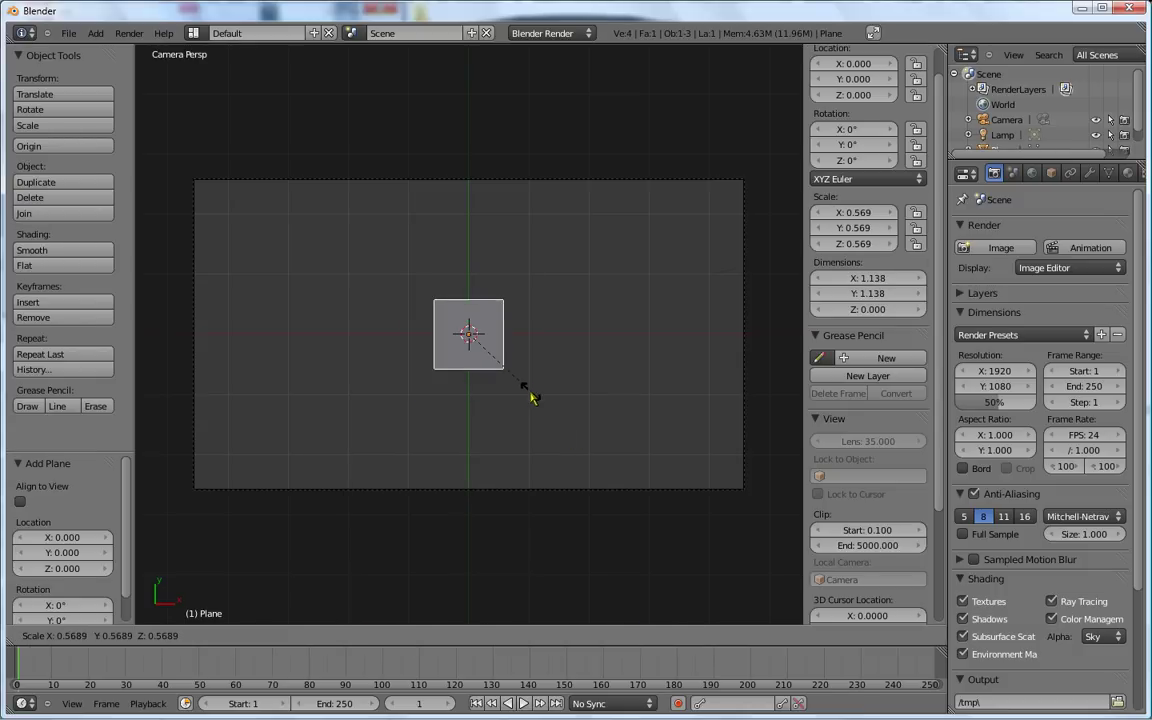
{"action": "left_click", "coordinate": [527, 392]}
{"action": "scroll", "coordinate": [505, 362], "scroll_direction": "up", "scroll_amount": 3}
{"action": "scroll", "coordinate": [505, 362], "scroll_direction": "down", "scroll_amount": 3}
{"action": "scroll", "coordinate": [505, 362], "scroll_direction": "up", "scroll_amount": 2}
{"action": "scroll", "coordinate": [505, 362], "scroll_direction": "up", "scroll_amount": 1}
{"action": "scroll", "coordinate": [505, 362], "scroll_direction": "down", "scroll_amount": 2}
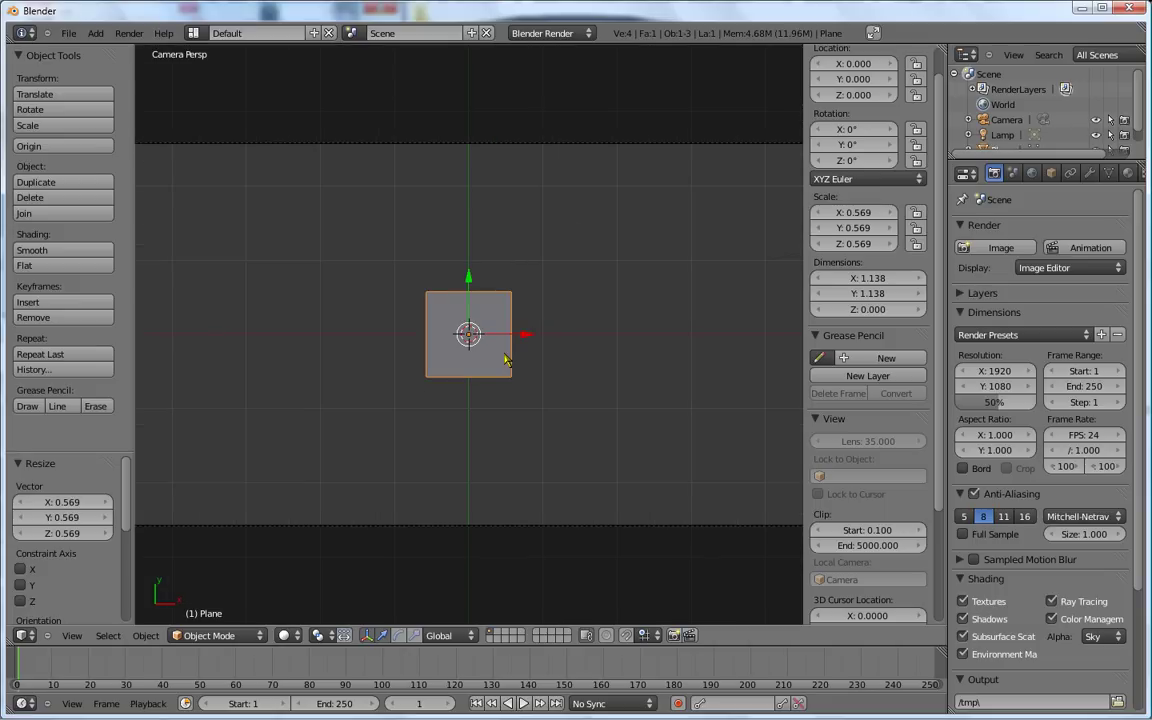
{"action": "key", "text": "alt+s"}
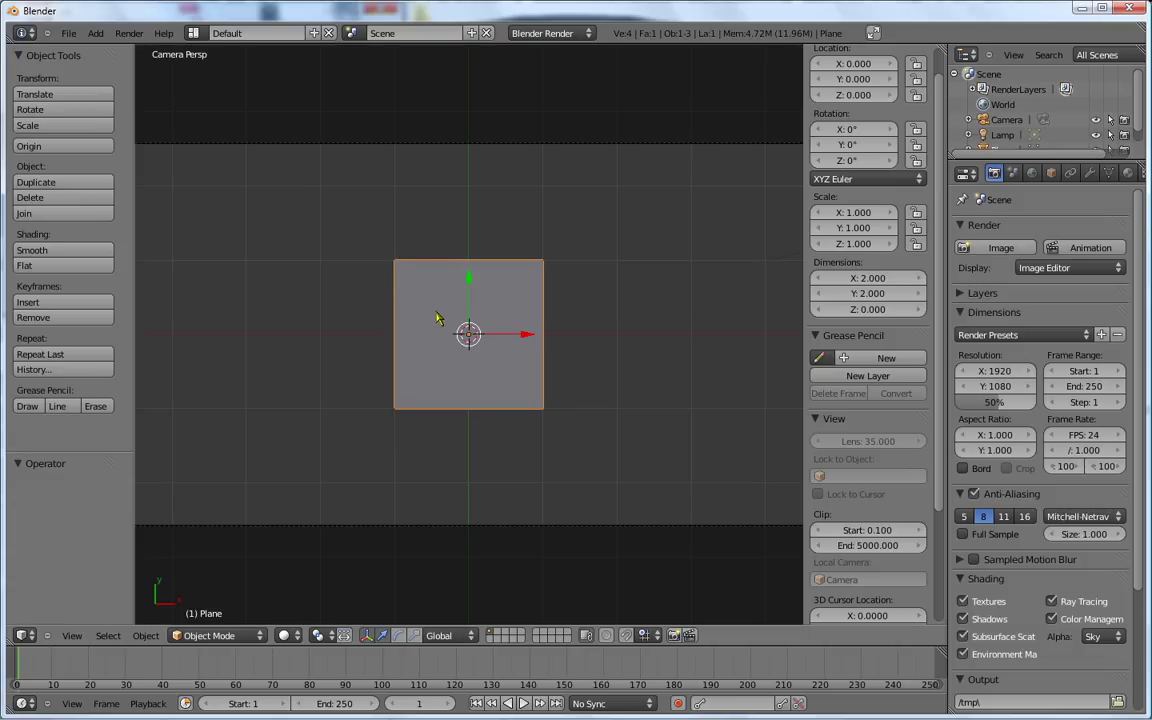
{"action": "key", "text": "Tab"}
Step: Delete three of the plane's corner vertices, keeping only the top-left one
{"action": "right_click", "coordinate": [395, 407]}
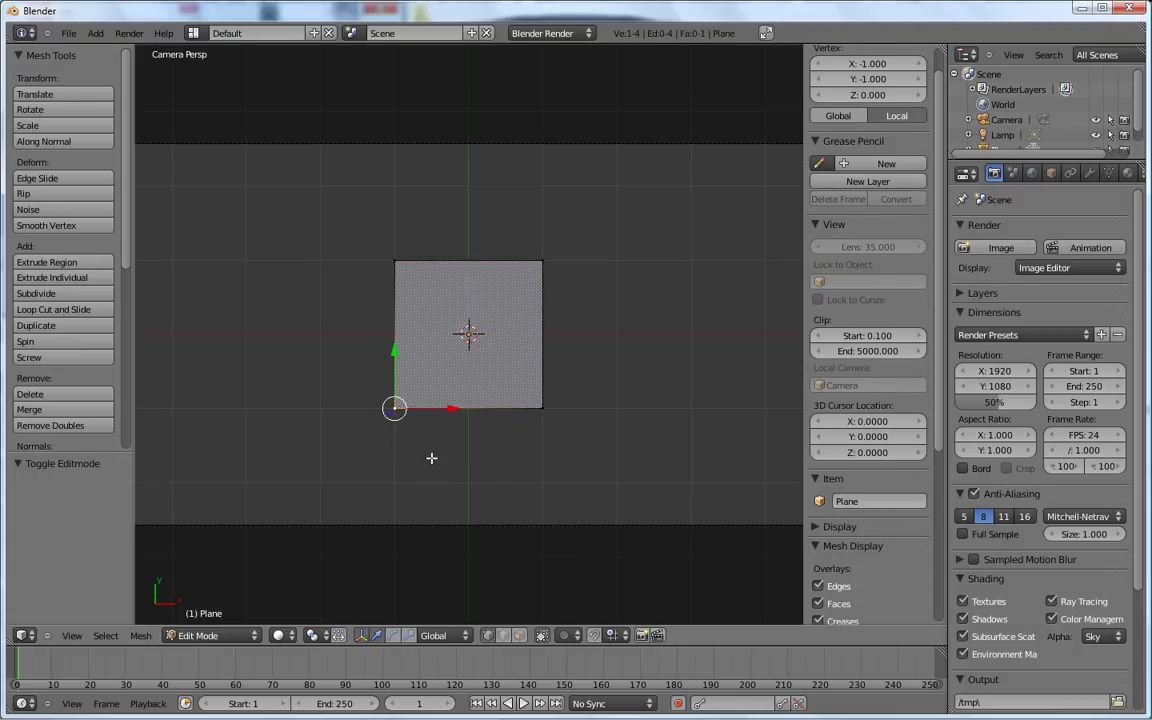
{"action": "right_click", "coordinate": [542, 406], "text": "shift"}
{"action": "right_click", "coordinate": [543, 264], "text": "shift"}
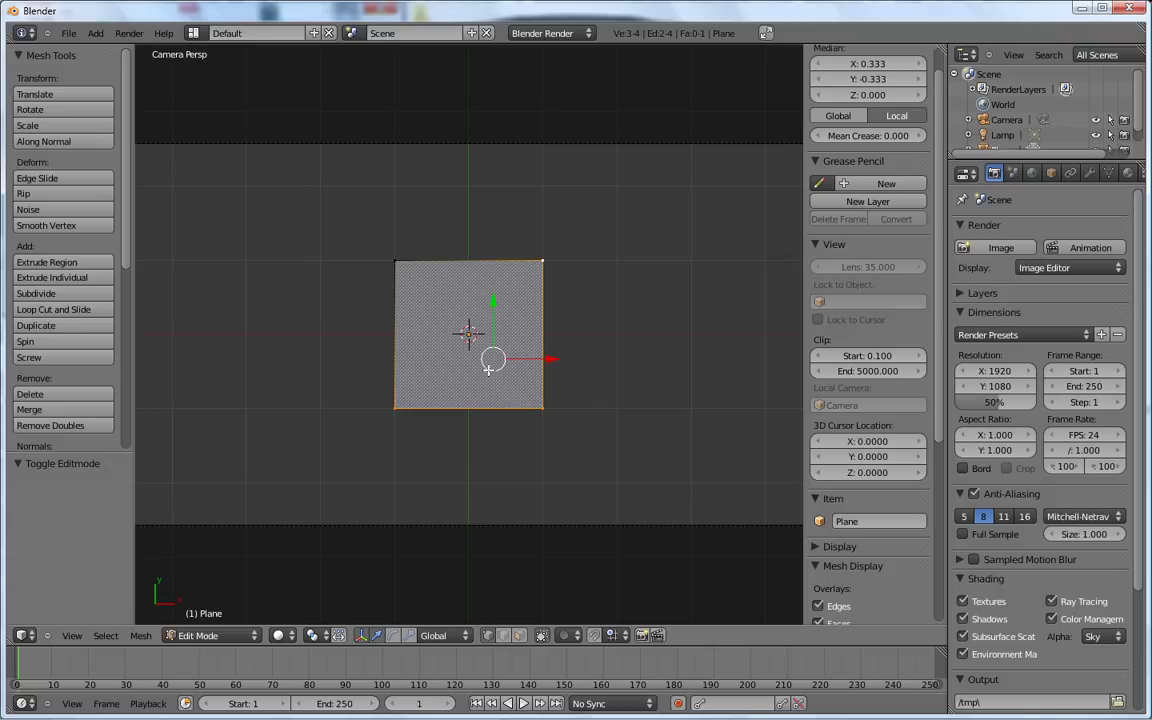
{"action": "key", "text": "x"}
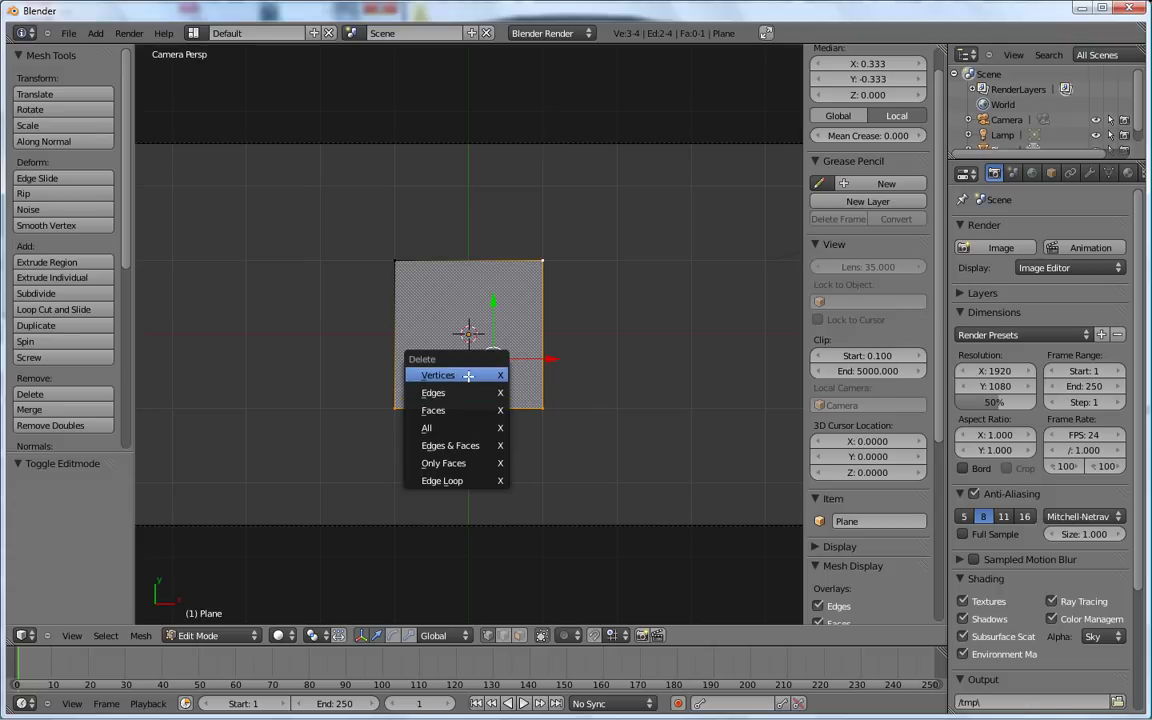
{"action": "left_click", "coordinate": [468, 377]}
Step: Extrude a first new vertex from the remaining corner up the left side
{"action": "right_click", "coordinate": [394, 261]}
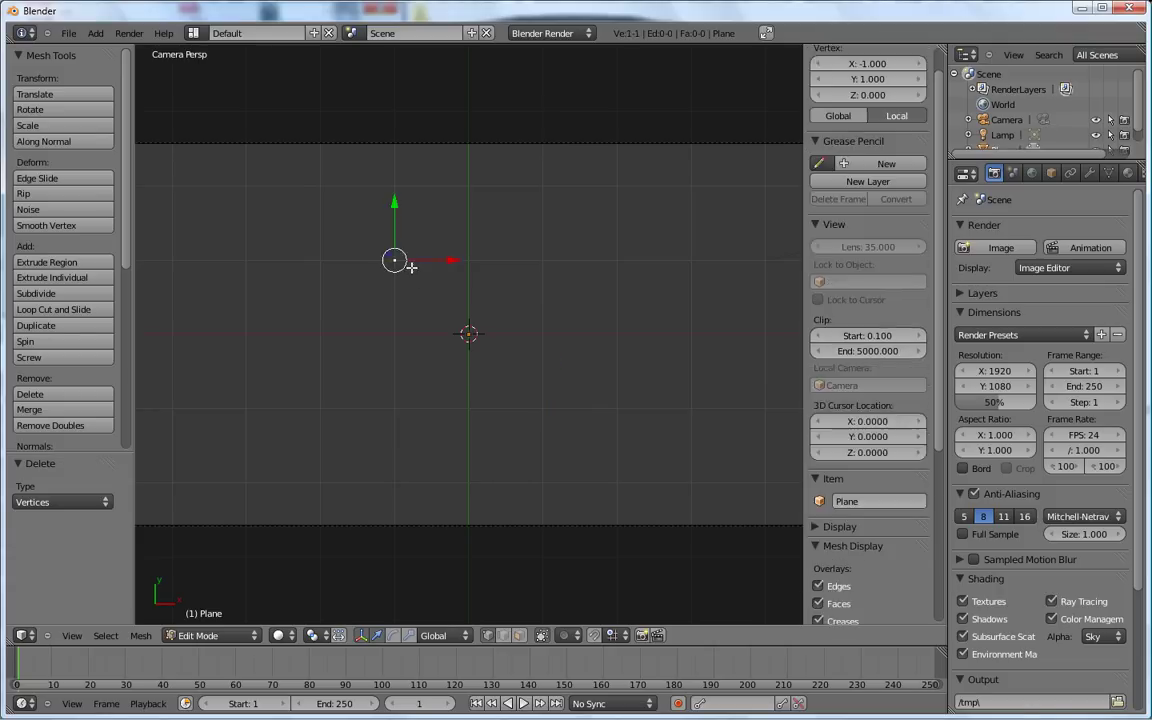
{"action": "scroll", "coordinate": [399, 262], "scroll_direction": "up", "scroll_amount": 2}
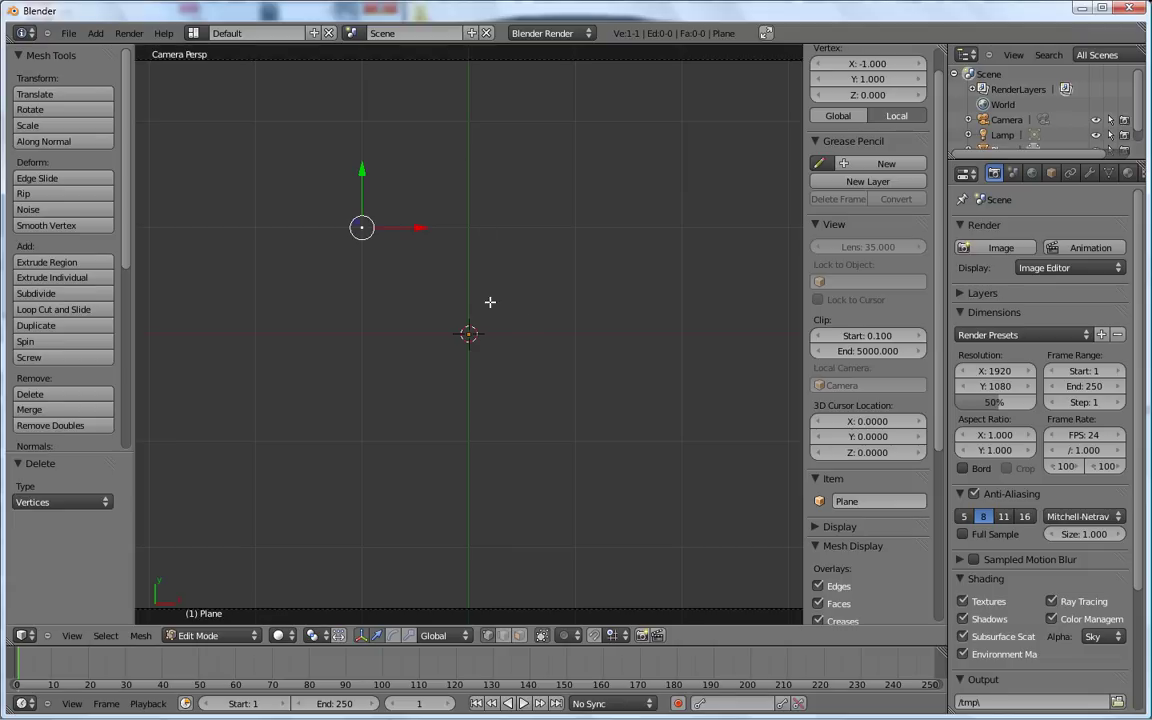
{"action": "key", "text": "e"}
{"action": "left_click", "coordinate": [423, 153]}
Step: Extrude outline vertices across the top and down the right side of the face
{"action": "left_click", "coordinate": [418, 141], "text": "ctrl"}
{"action": "left_click", "coordinate": [458, 133], "text": "ctrl"}
{"action": "left_click", "coordinate": [495, 158], "text": "ctrl"}
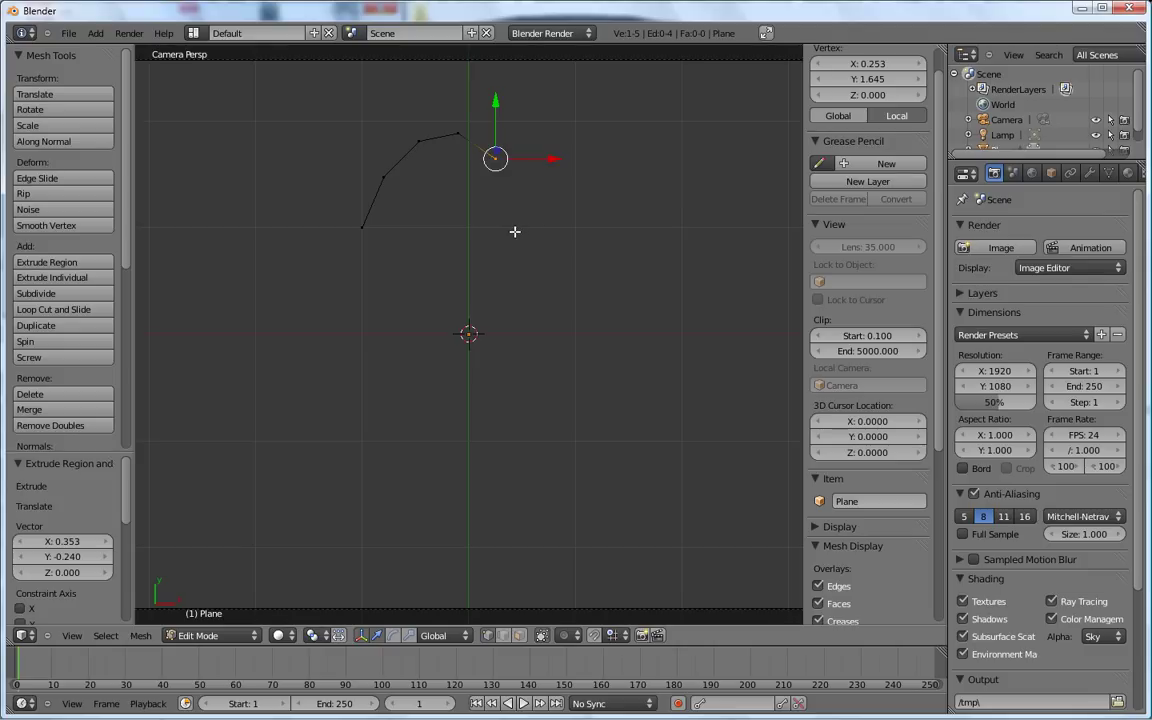
{"action": "key", "text": "e"}
{"action": "left_click", "coordinate": [521, 332]}
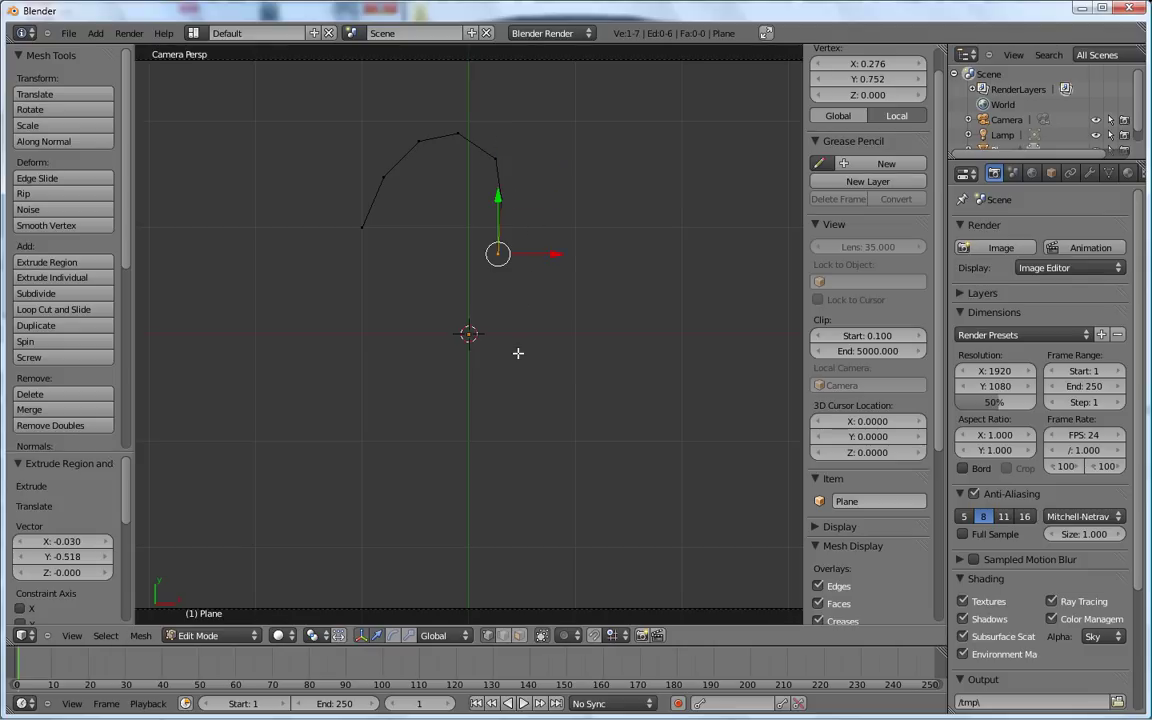
{"action": "key", "text": "e"}
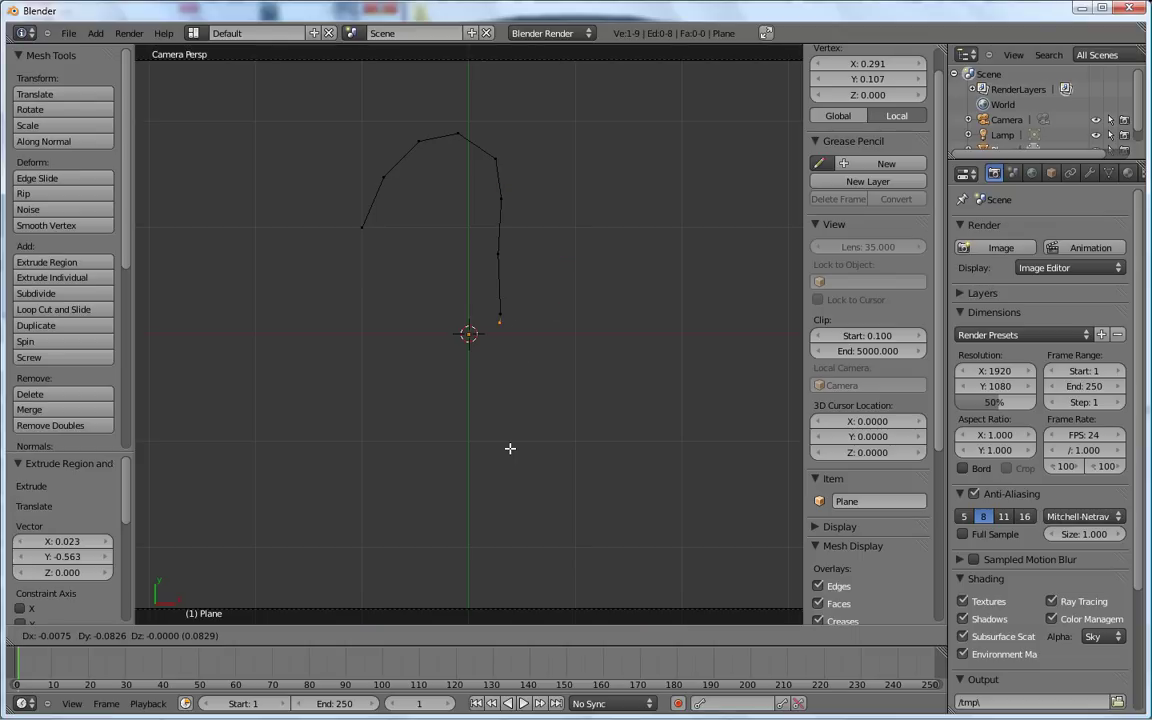
{"action": "left_click", "coordinate": [499, 472]}
Step: Continue extruding vertices along the bottom and back up the left side
{"action": "key", "text": "e"}
{"action": "left_click", "coordinate": [445, 515]}
{"action": "key", "text": "e"}
{"action": "left_click", "coordinate": [384, 490]}
{"action": "left_click", "coordinate": [358, 454]}
{"action": "key", "text": "e"}
{"action": "left_click", "coordinate": [377, 330]}
{"action": "key", "text": "e"}
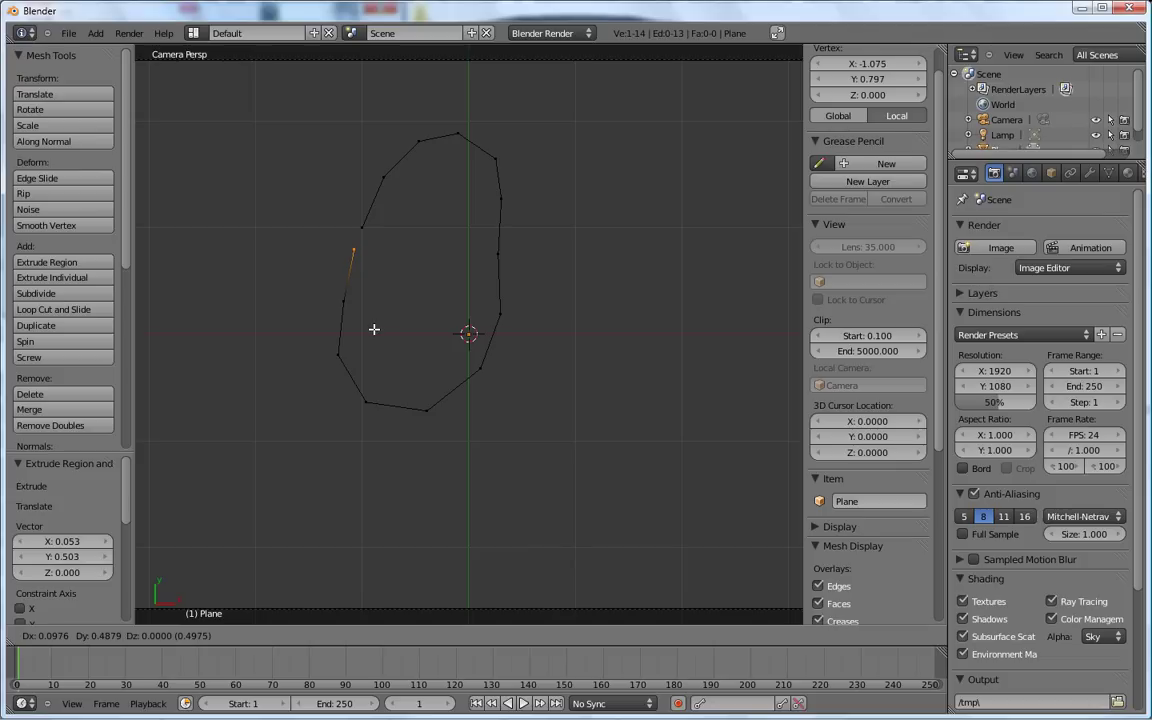
{"action": "left_click", "coordinate": [374, 329]}
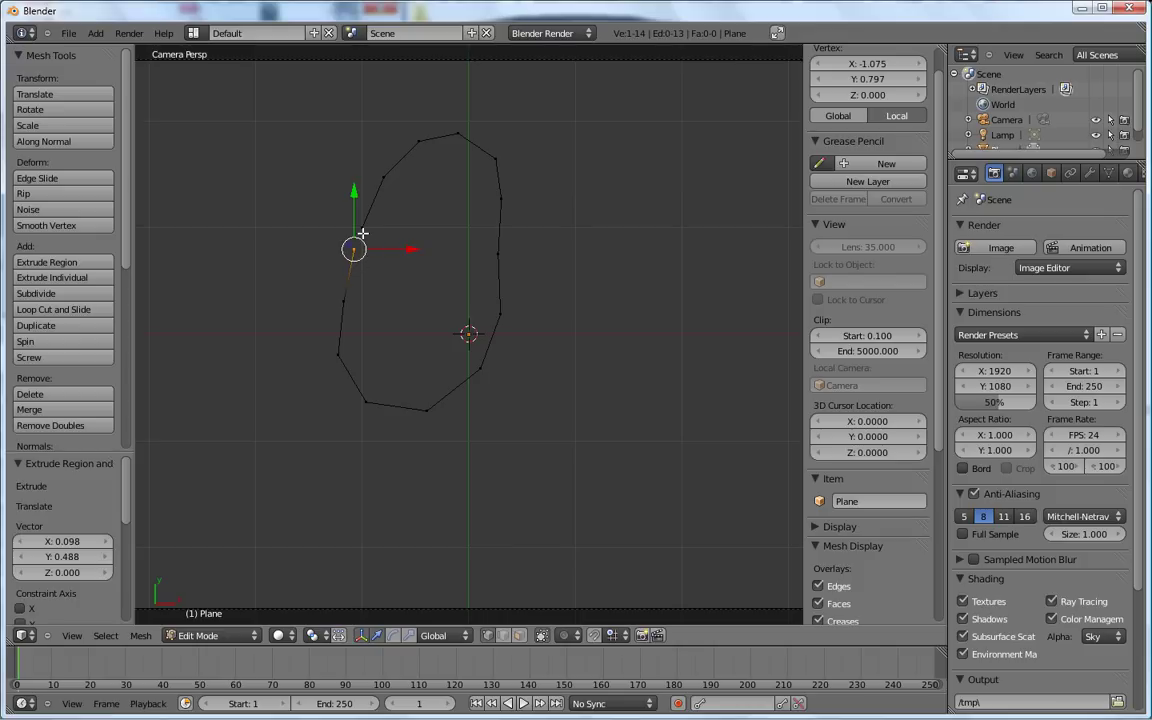
Step: Join the outline's two end vertices with an edge, then deselect everything
{"action": "left_click", "coordinate": [362, 227], "text": "shift"}
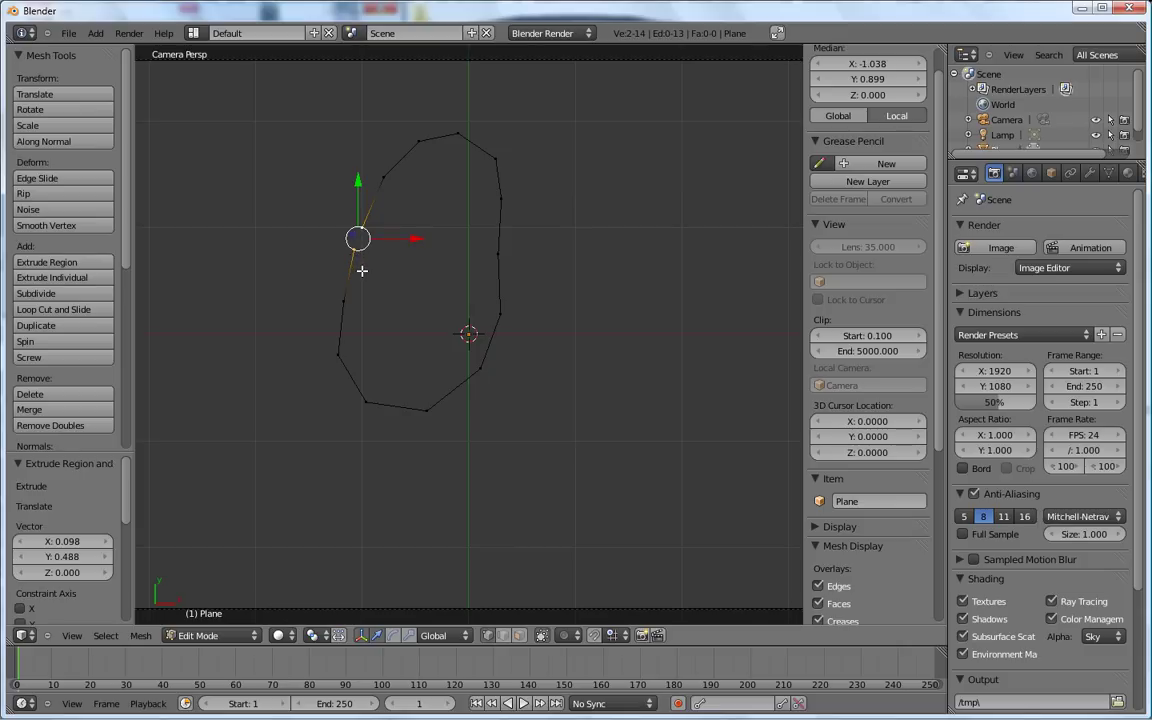
{"action": "key", "text": "f"}
{"action": "scroll", "coordinate": [354, 231], "scroll_direction": "up", "scroll_amount": 2}
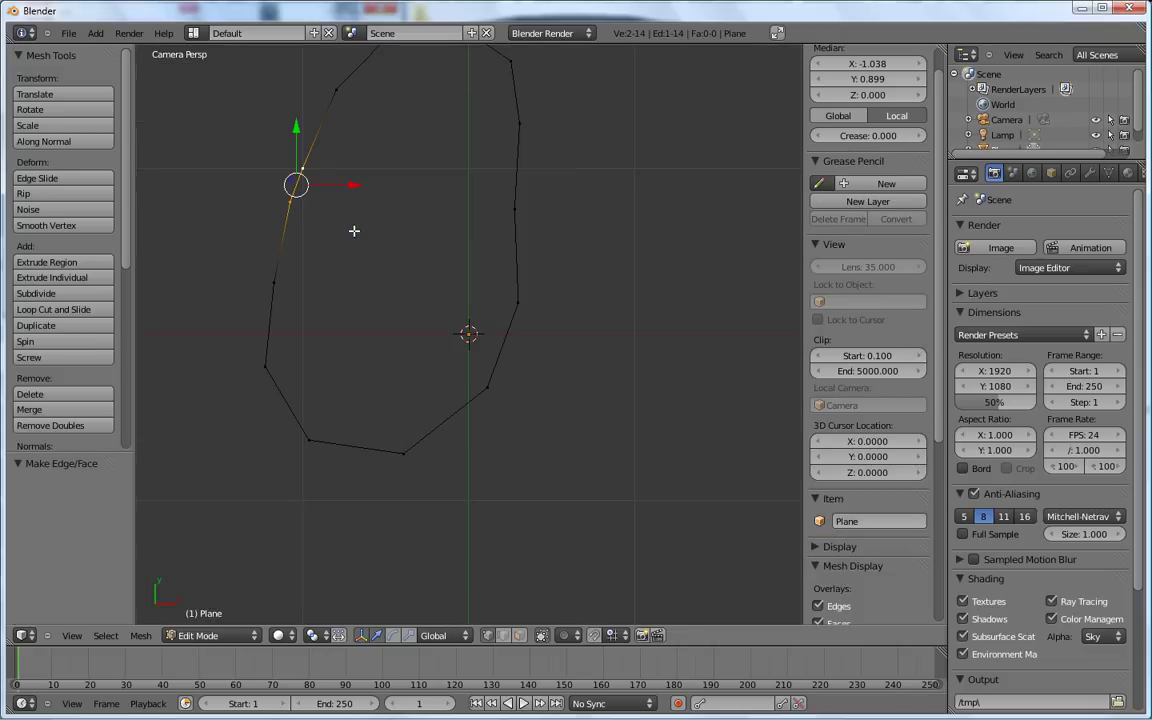
{"action": "scroll", "coordinate": [296, 184], "scroll_direction": "down", "scroll_amount": 1}
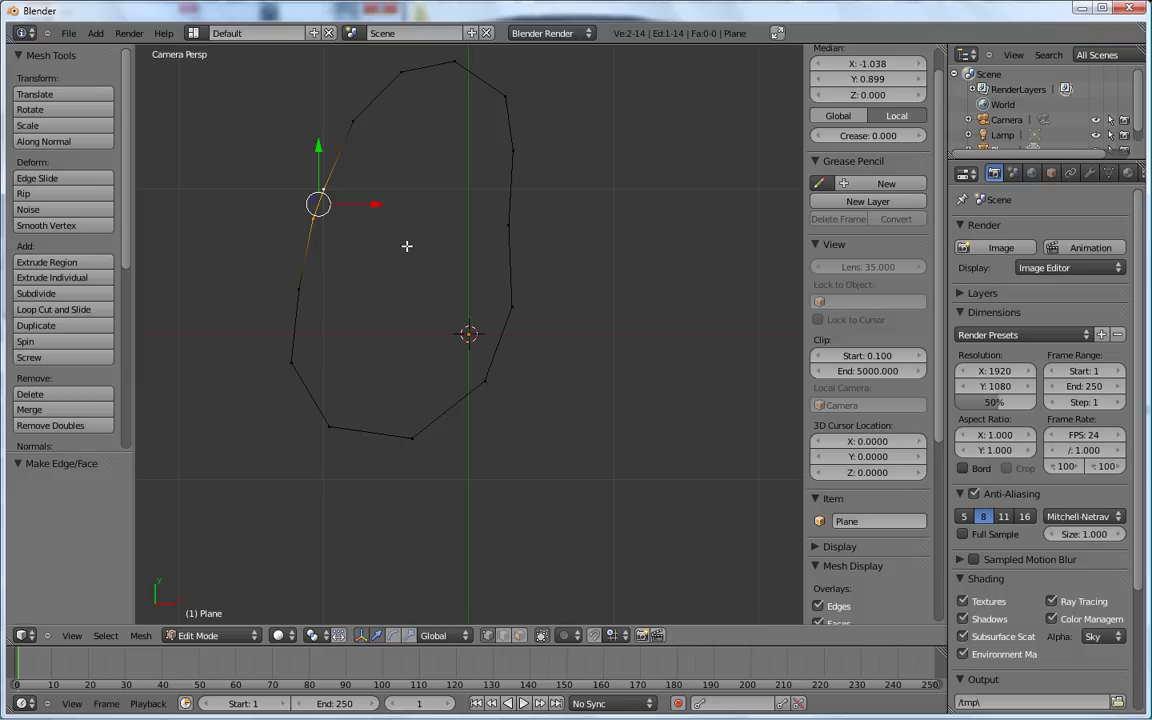
{"action": "key", "text": "a"}
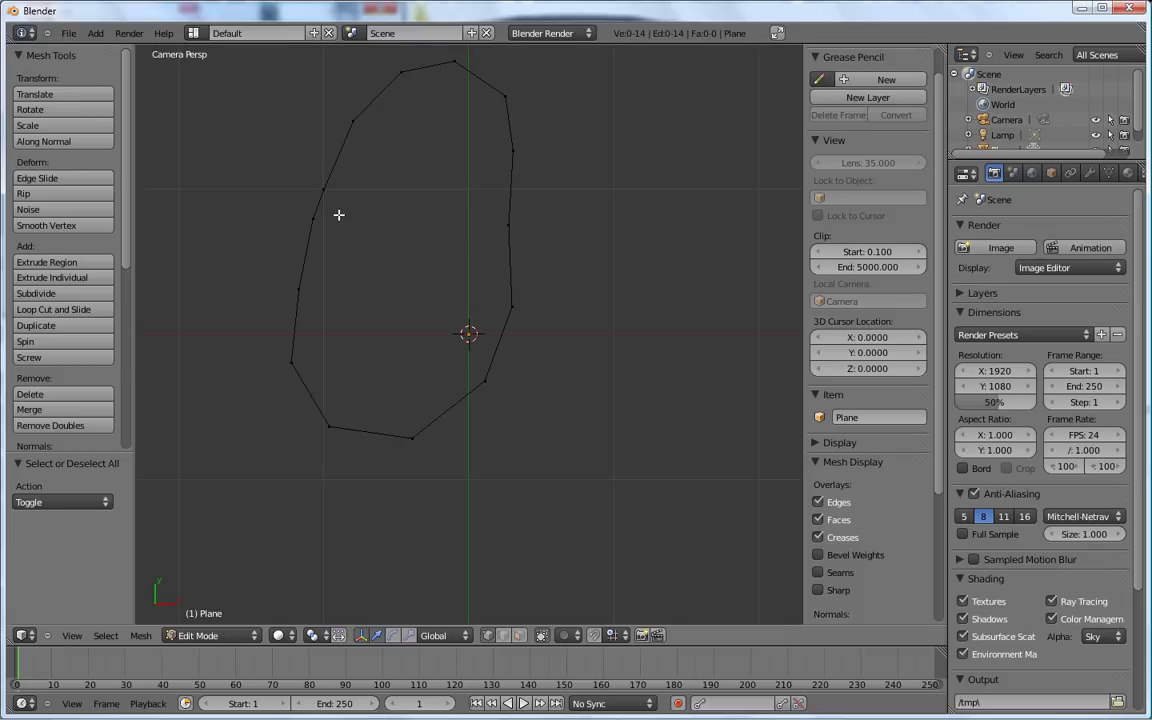
{"action": "right_click", "coordinate": [327, 427]}
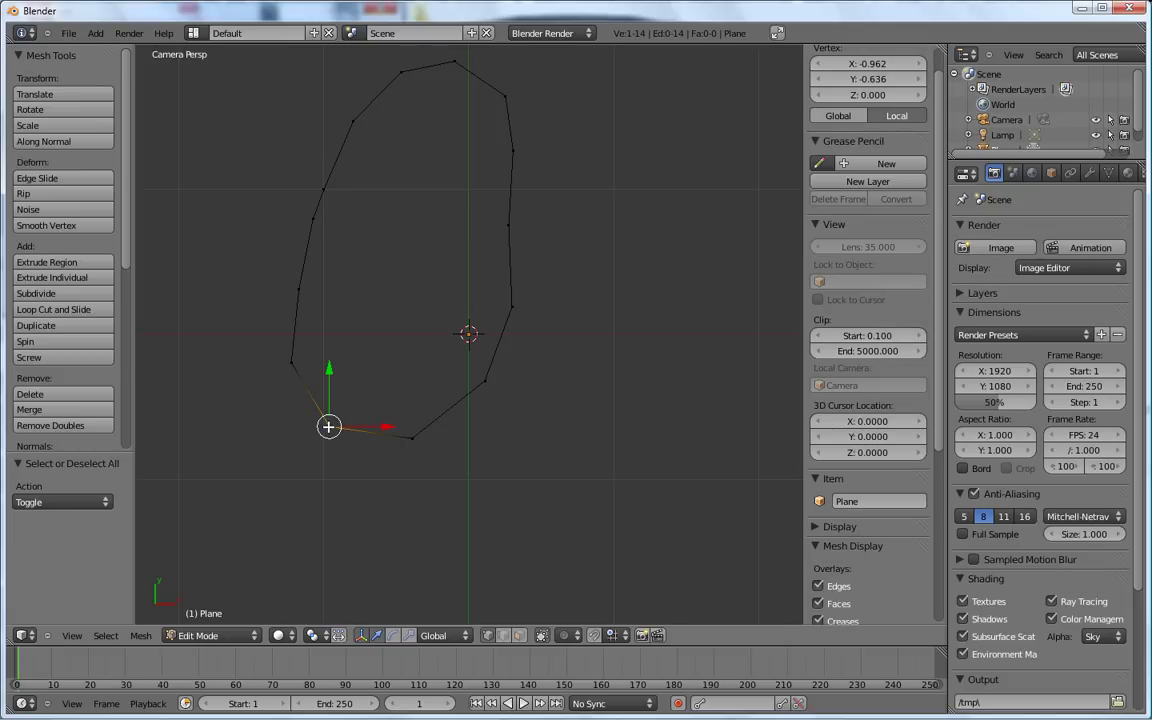
Step: Fill the four bottom outline vertices with a single quad face
{"action": "right_click", "coordinate": [410, 437], "text": "shift"}
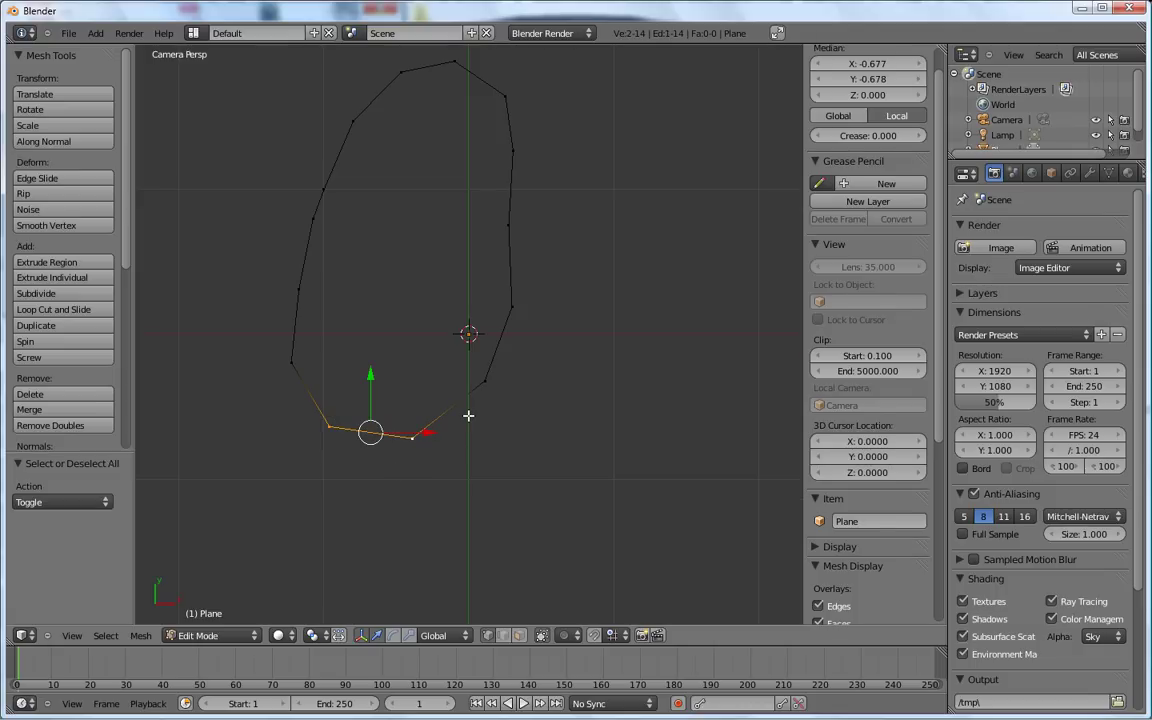
{"action": "right_click", "coordinate": [484, 381], "text": "shift"}
{"action": "right_click", "coordinate": [291, 363], "text": "shift"}
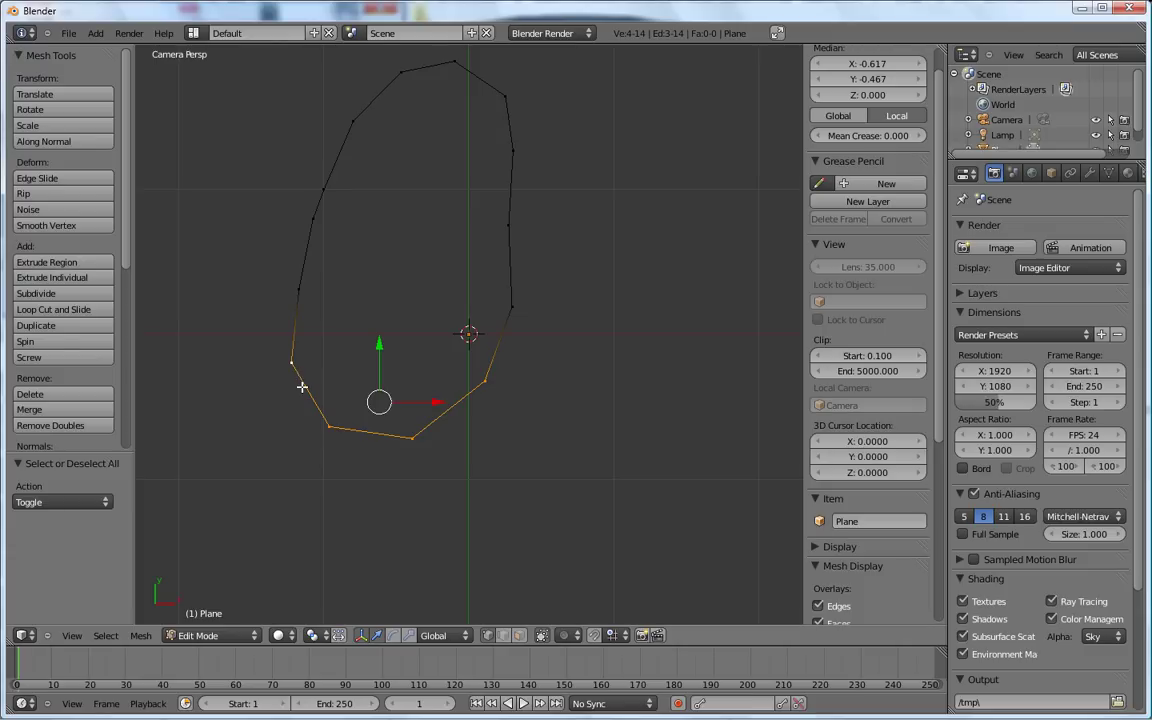
{"action": "key", "text": "f"}
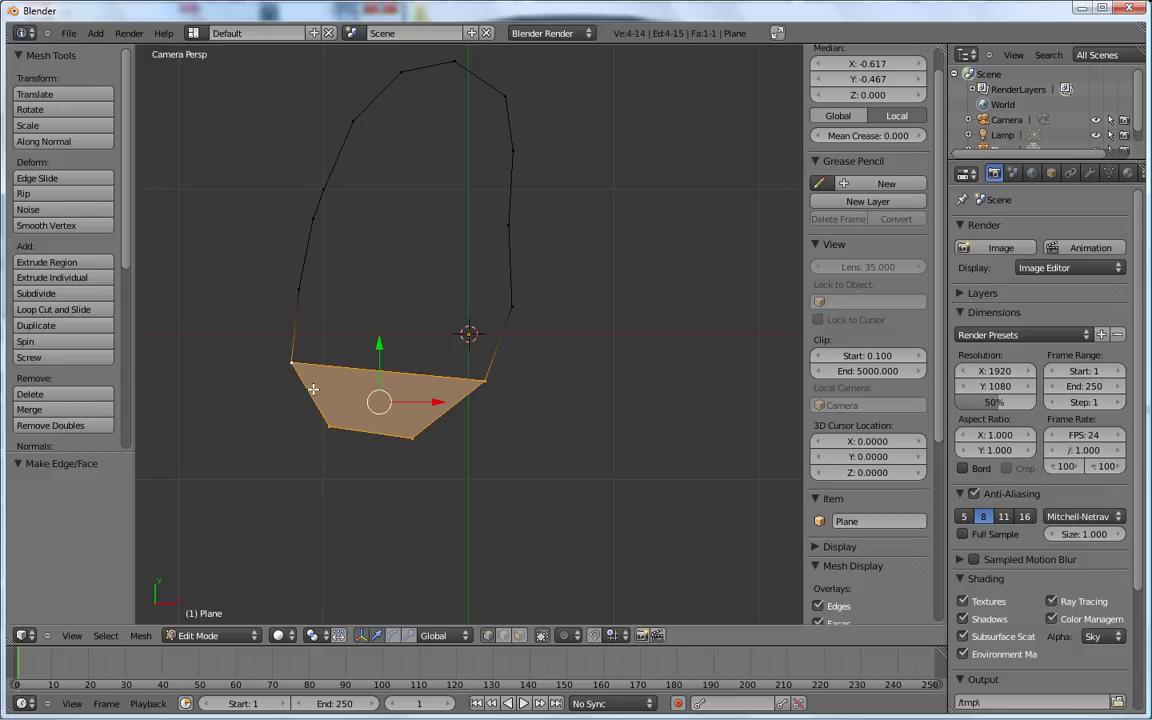
{"action": "key", "text": "KP_0"}
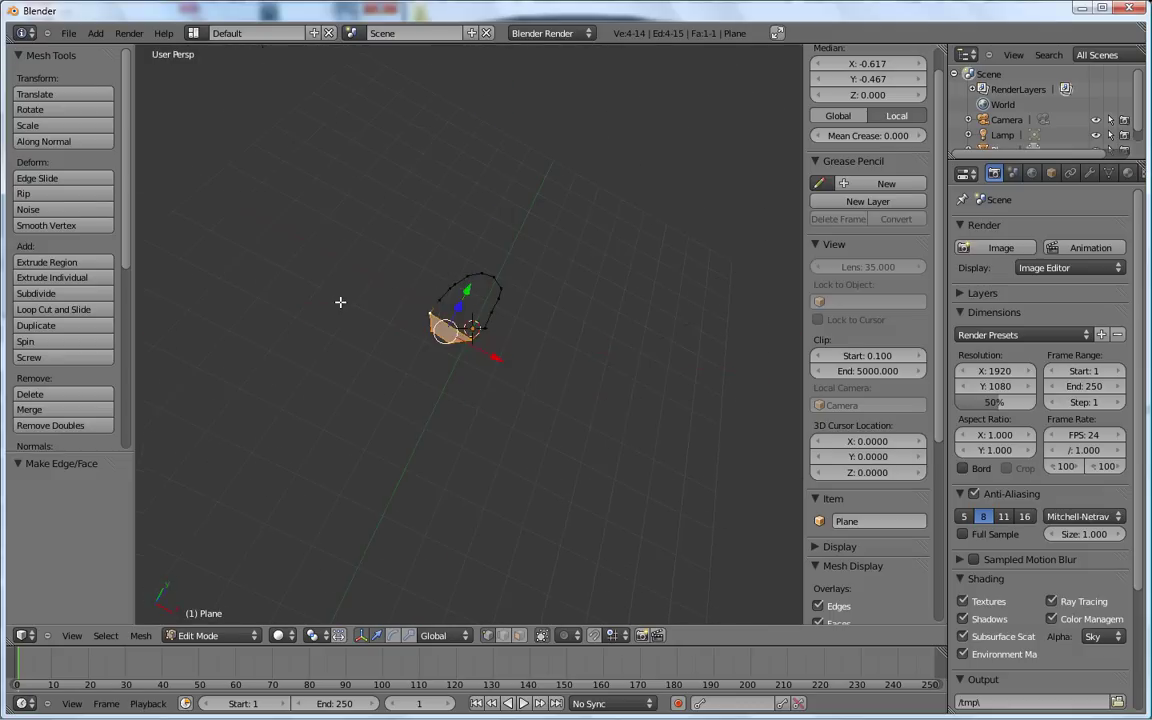
{"action": "scroll", "coordinate": [340, 380], "scroll_direction": "up", "scroll_amount": 3}
{"action": "scroll", "coordinate": [357, 371], "scroll_direction": "up", "scroll_amount": 3}
{"action": "mouse_move", "coordinate": [342, 365]}
{"action": "middle_mouse_down"}
{"action": "mouse_move", "coordinate": [437, 404]}
{"action": "mouse_move", "coordinate": [404, 404]}
{"action": "mouse_move", "coordinate": [390, 474]}
{"action": "mouse_move", "coordinate": [406, 501]}
{"action": "middle_mouse_up"}
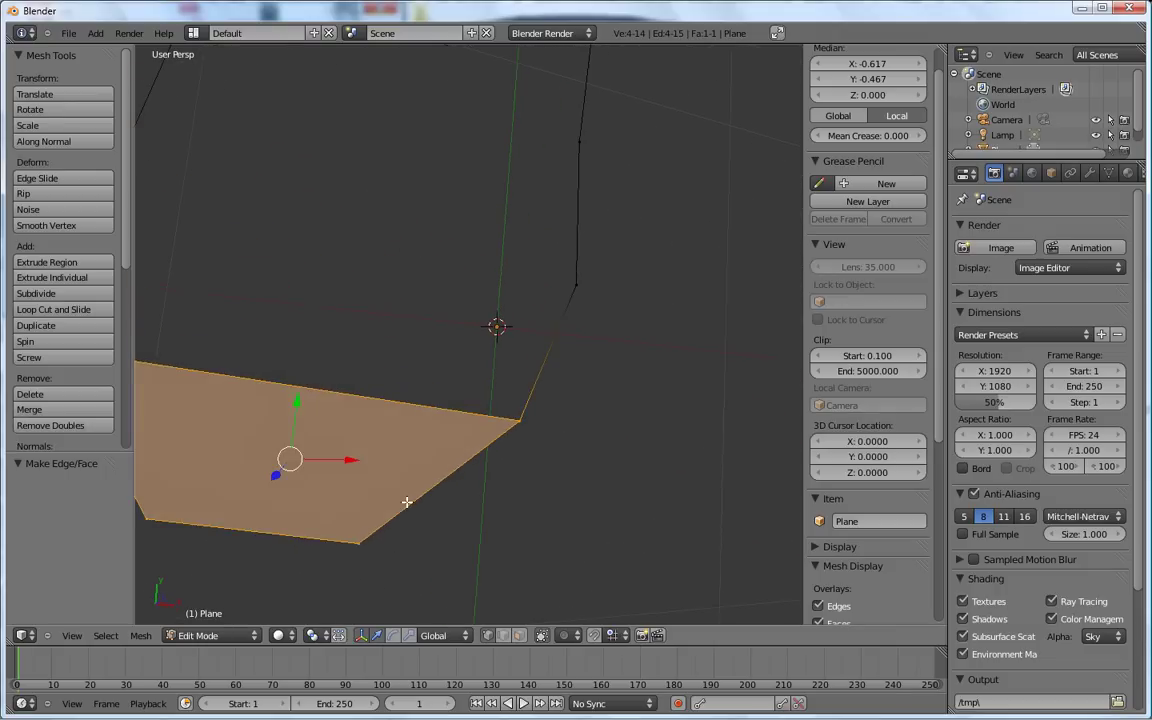
{"action": "key", "text": "KP_7"}
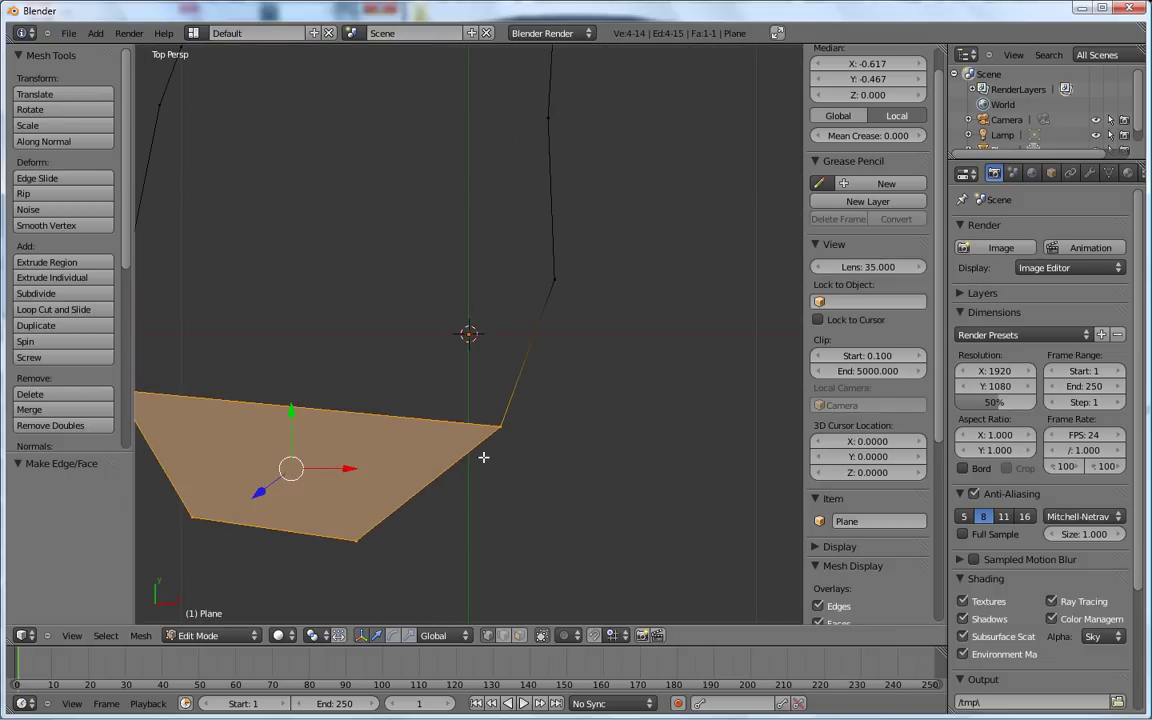
{"action": "scroll", "coordinate": [483, 458], "scroll_direction": "down", "scroll_amount": 3}
{"action": "key", "text": "KP_5"}
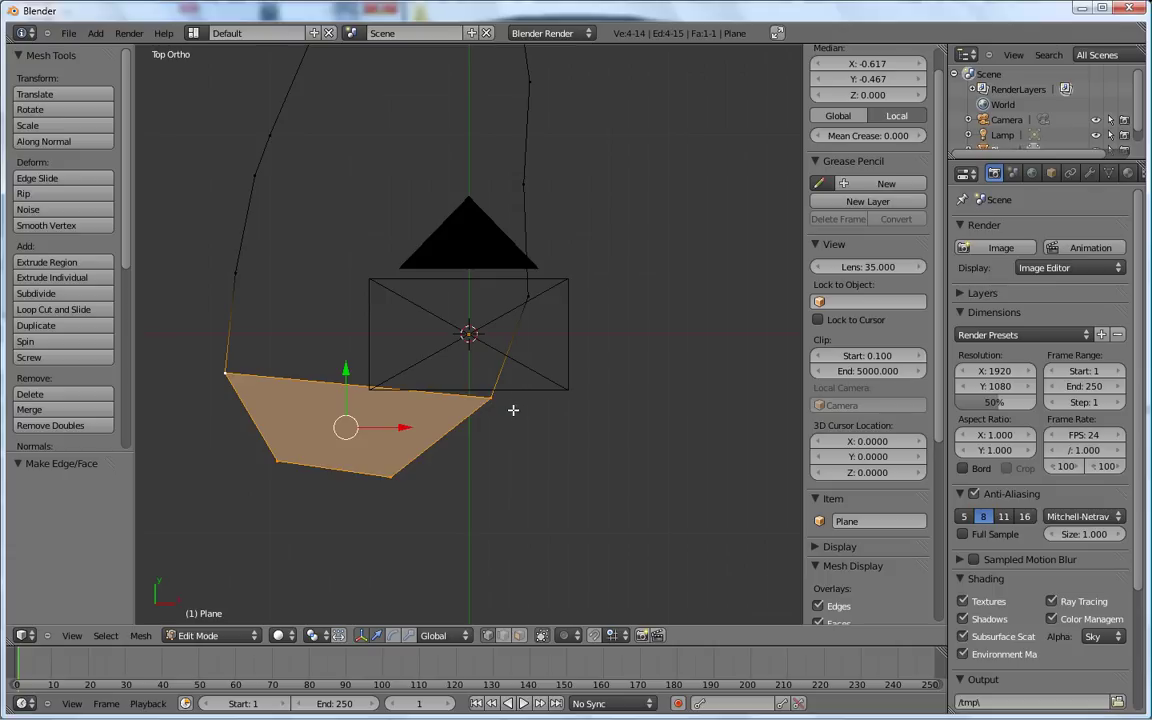
{"action": "key", "text": "KP_0"}
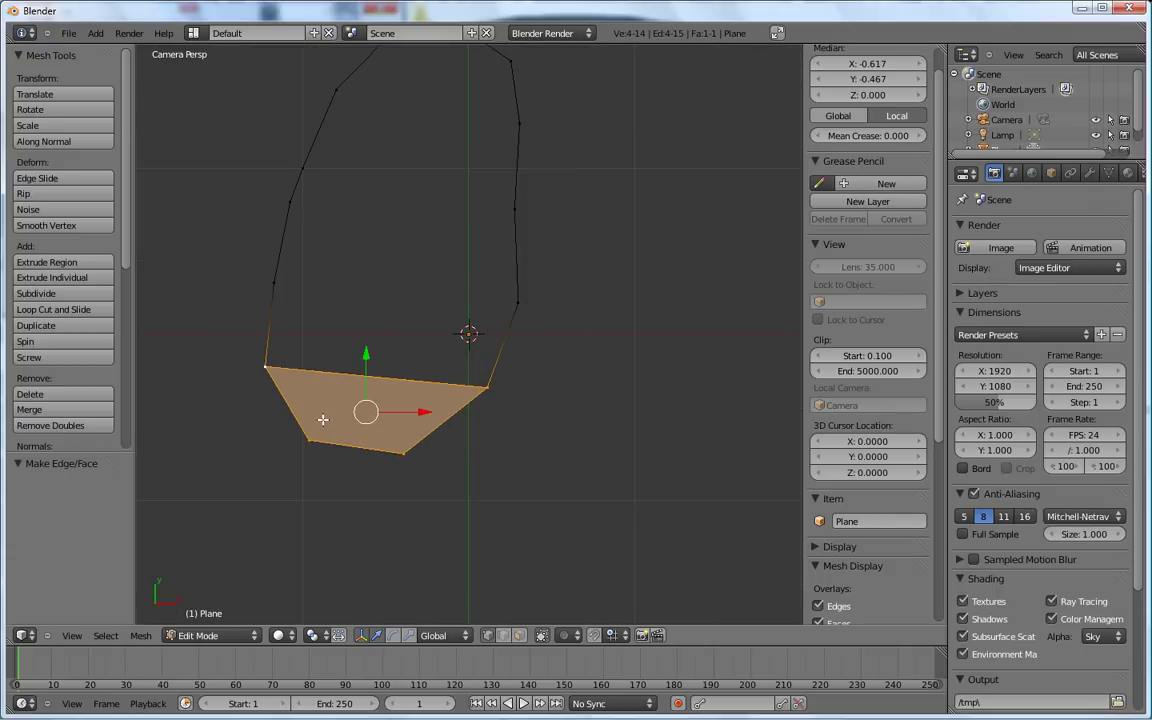
{"action": "right_click", "coordinate": [265, 368]}
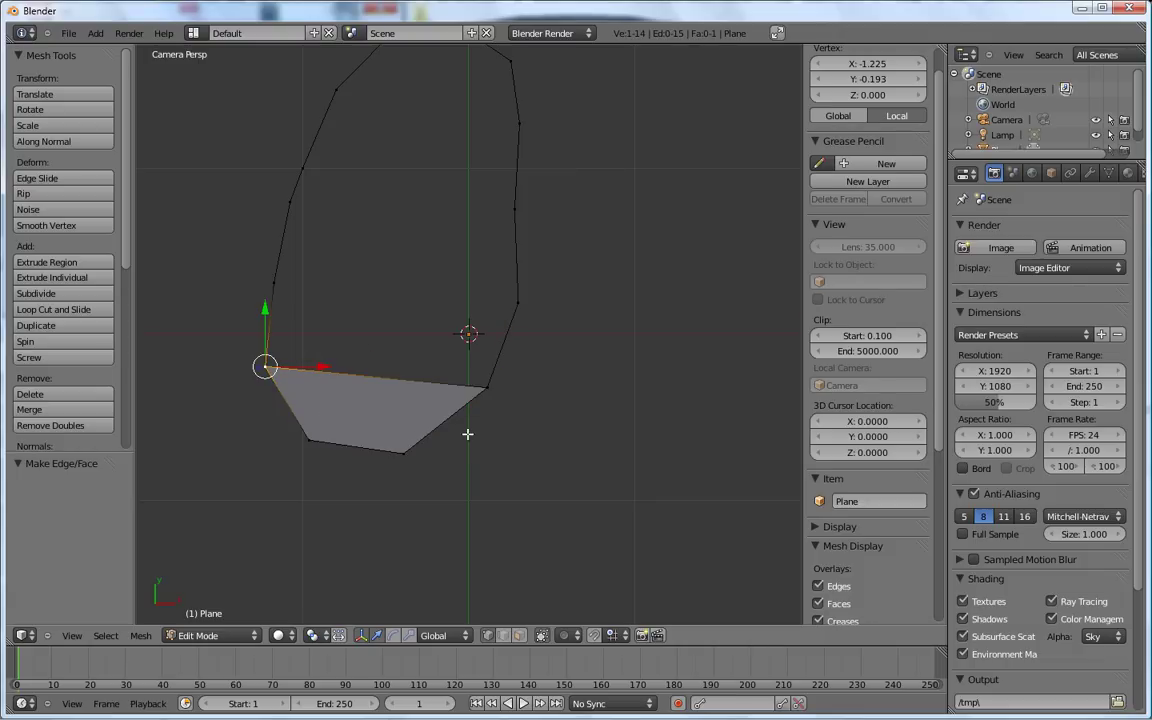
Step: Try filling a triangle on the left side, then undo it
{"action": "right_click", "coordinate": [484, 387], "text": "shift"}
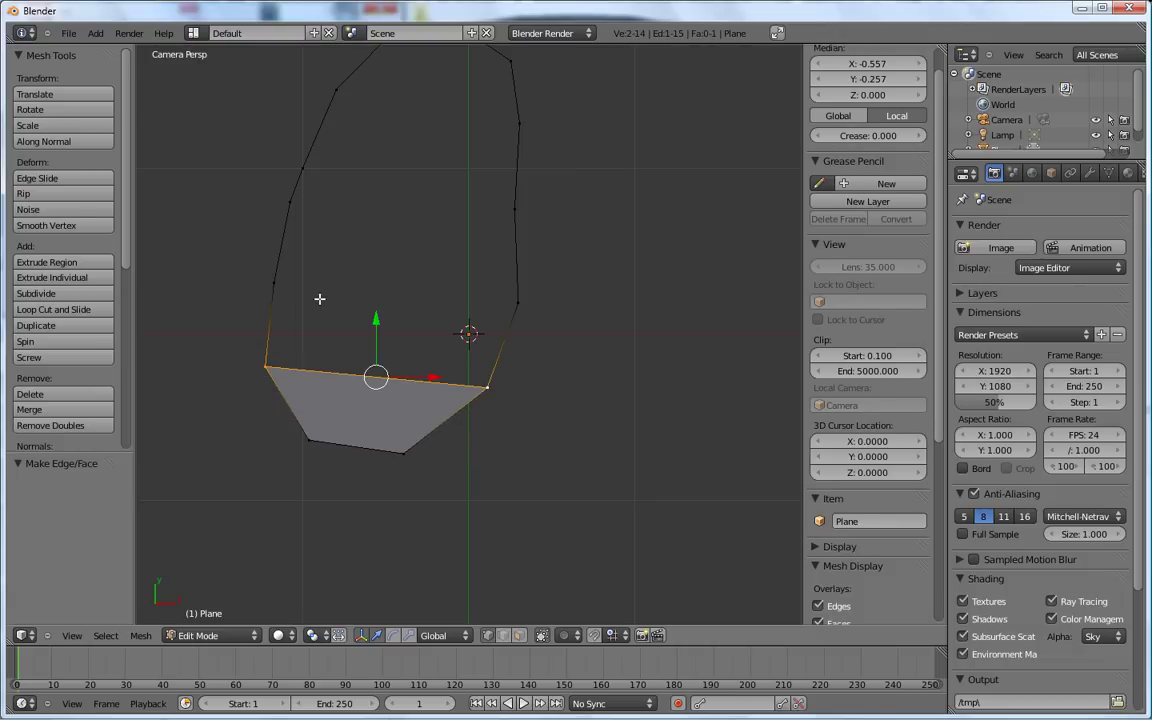
{"action": "right_click", "coordinate": [274, 283], "text": "shift"}
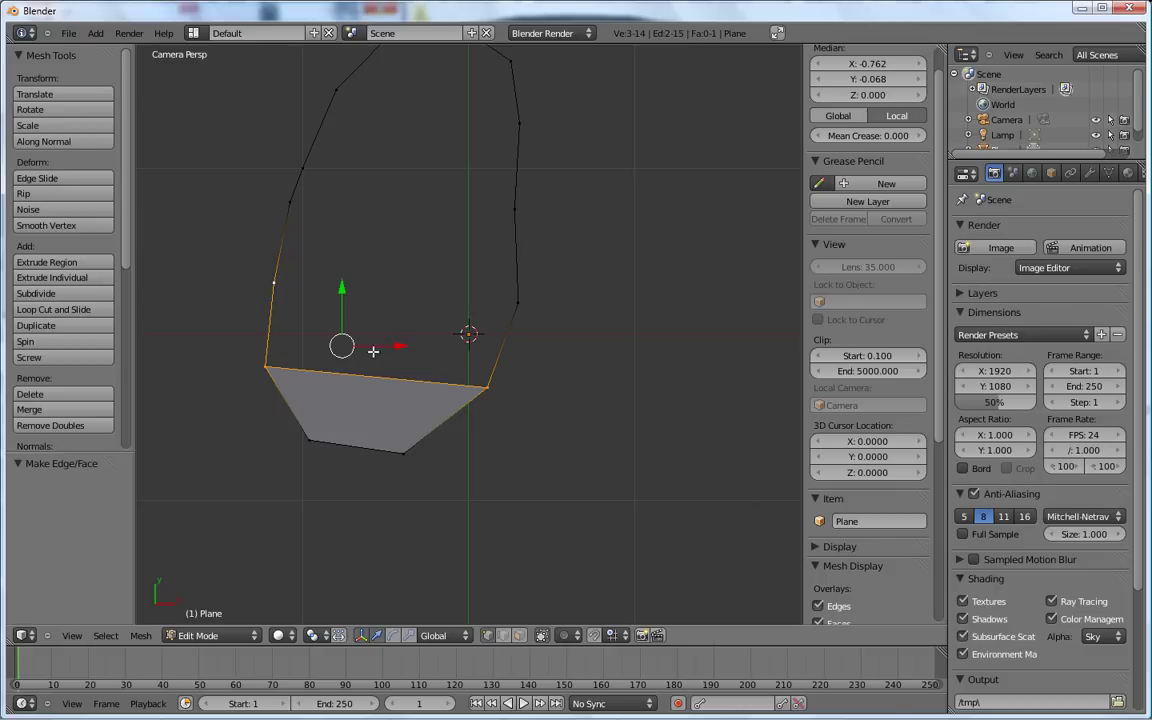
{"action": "key", "text": "f"}
{"action": "scroll", "coordinate": [320, 265], "scroll_direction": "down", "scroll_amount": 1}
{"action": "scroll", "coordinate": [437, 316], "scroll_direction": "down", "scroll_amount": 3}
{"action": "scroll", "coordinate": [414, 316], "scroll_direction": "up", "scroll_amount": 4}
{"action": "scroll", "coordinate": [421, 321], "scroll_direction": "up", "scroll_amount": 2}
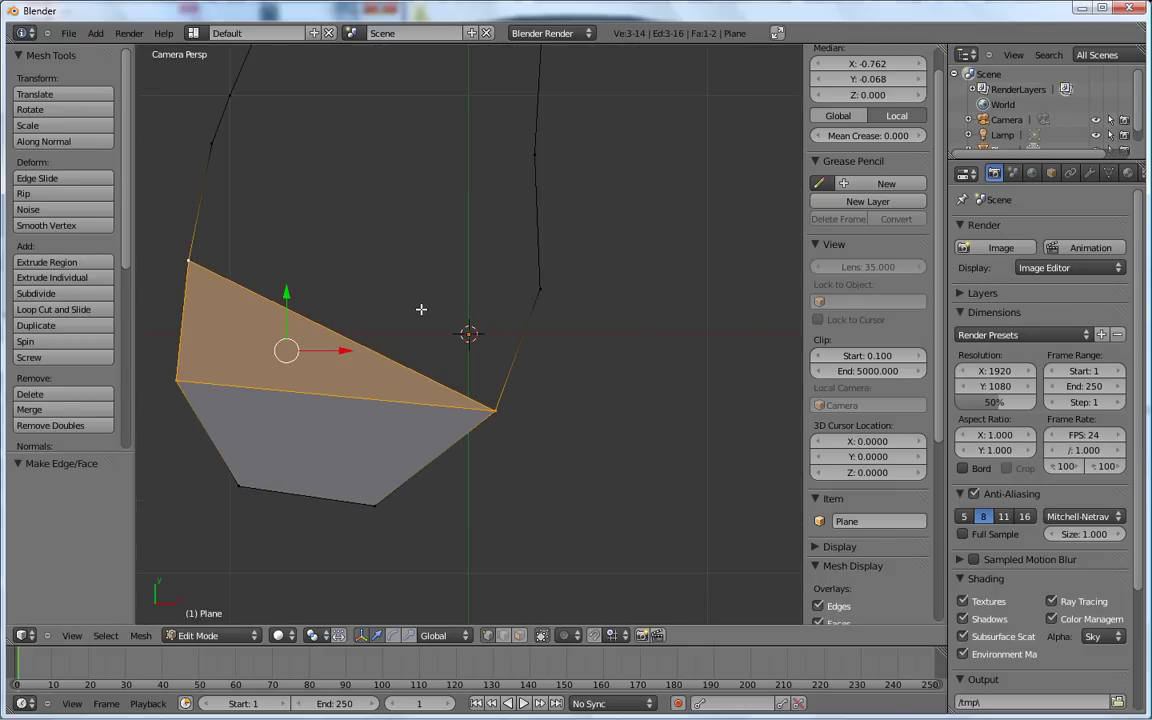
{"action": "key", "text": "ctrl+z"}
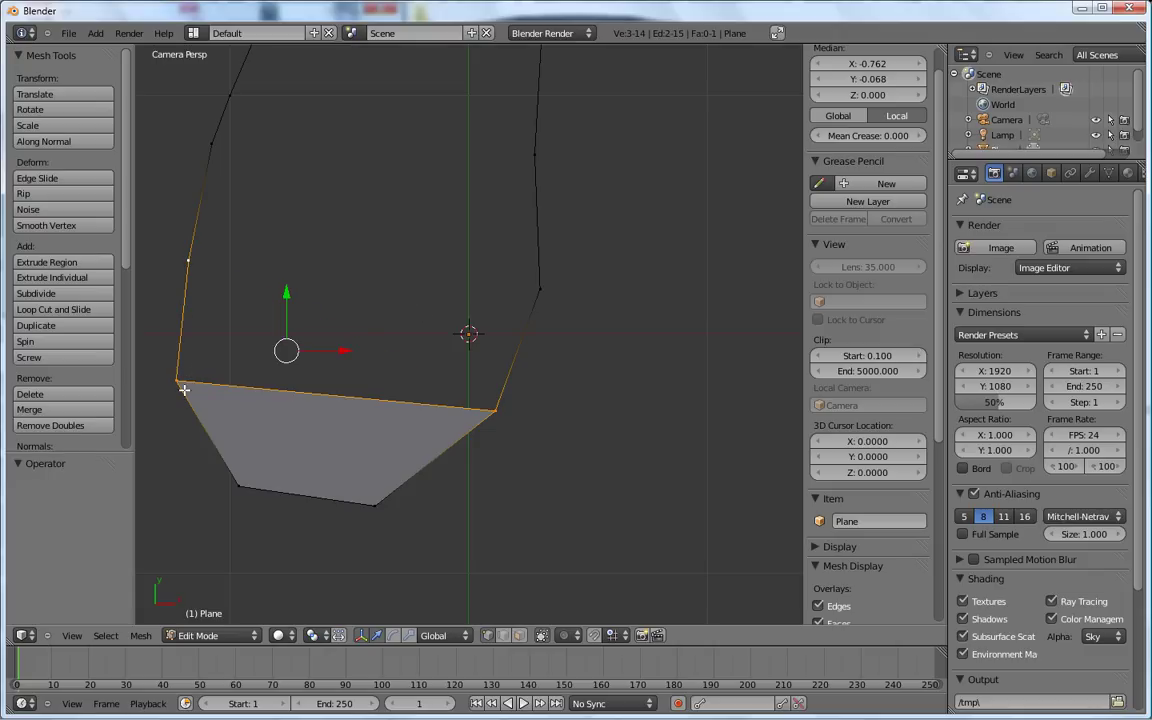
Step: Fill a quad between the bottom face's top corners and the next vertices up
{"action": "left_click", "coordinate": [177, 382]}
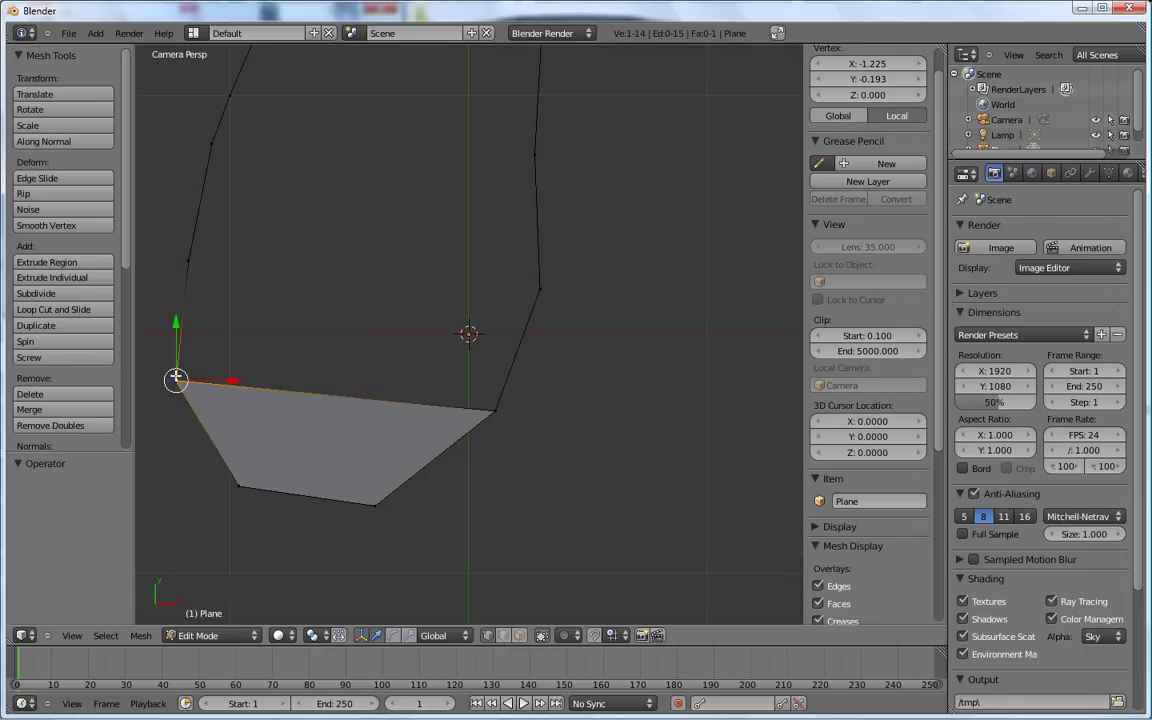
{"action": "left_click", "coordinate": [505, 408], "text": "shift"}
{"action": "left_click", "coordinate": [538, 294], "text": "shift"}
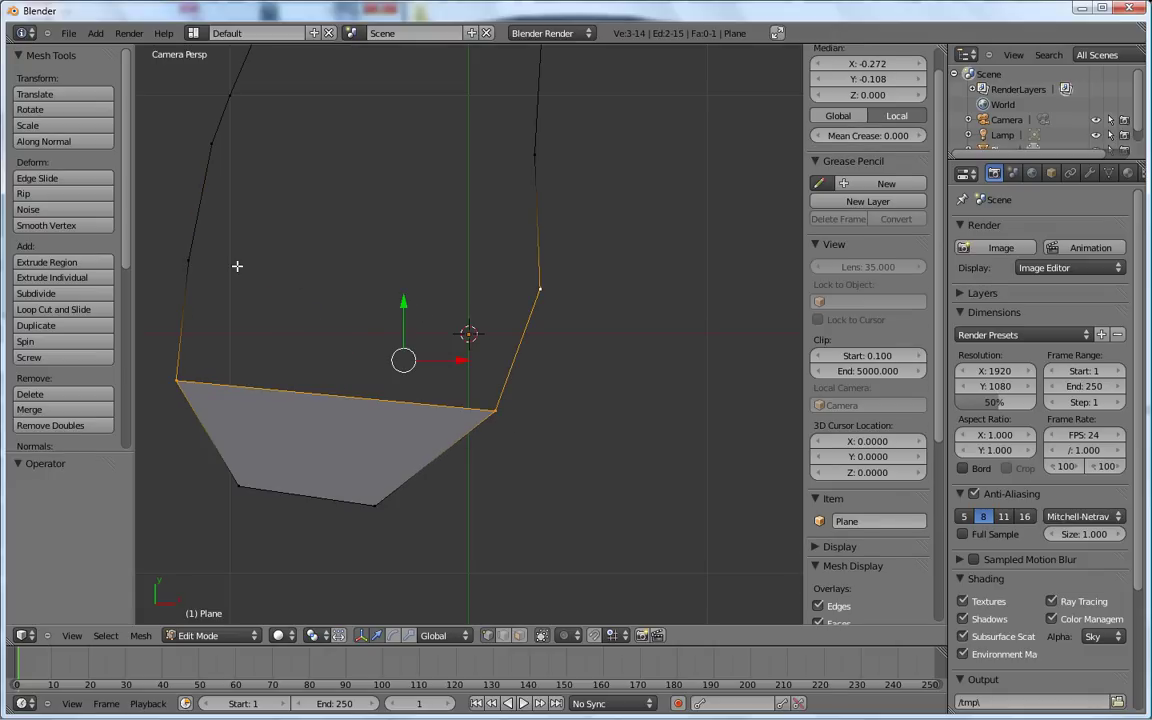
{"action": "left_click", "coordinate": [190, 259], "text": "shift"}
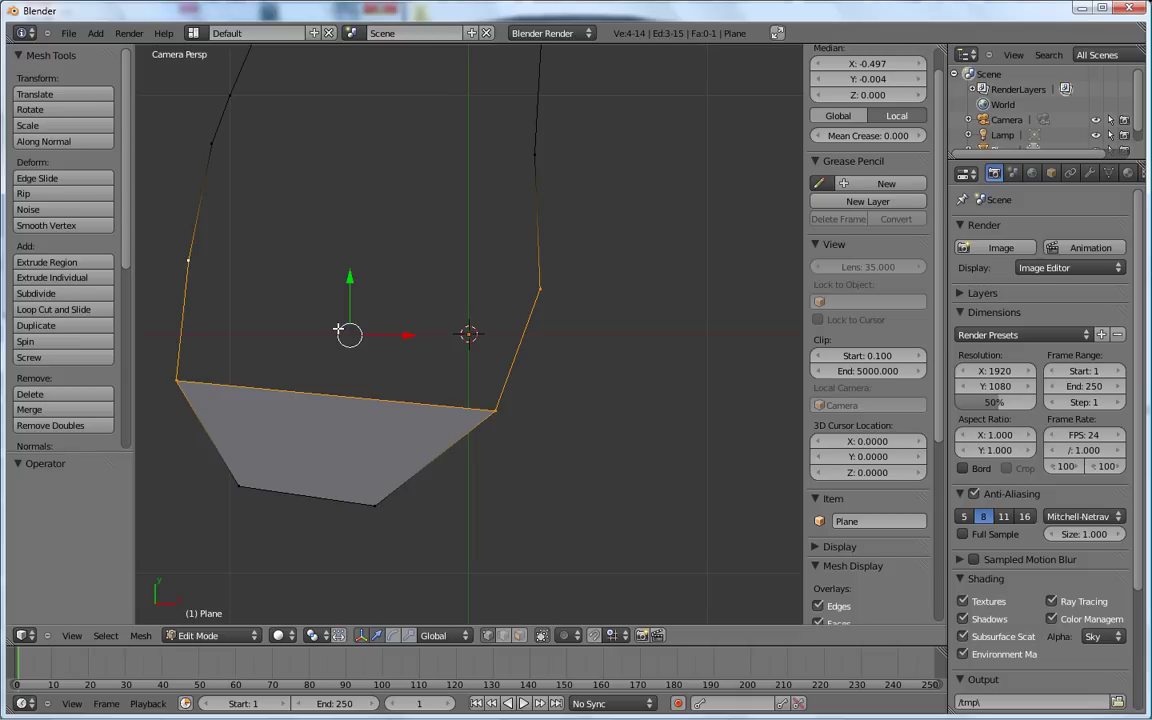
{"action": "key", "text": "f"}
{"action": "scroll", "coordinate": [283, 260], "scroll_direction": "down", "scroll_amount": 3}
{"action": "scroll", "coordinate": [321, 293], "scroll_direction": "down", "scroll_amount": 1}
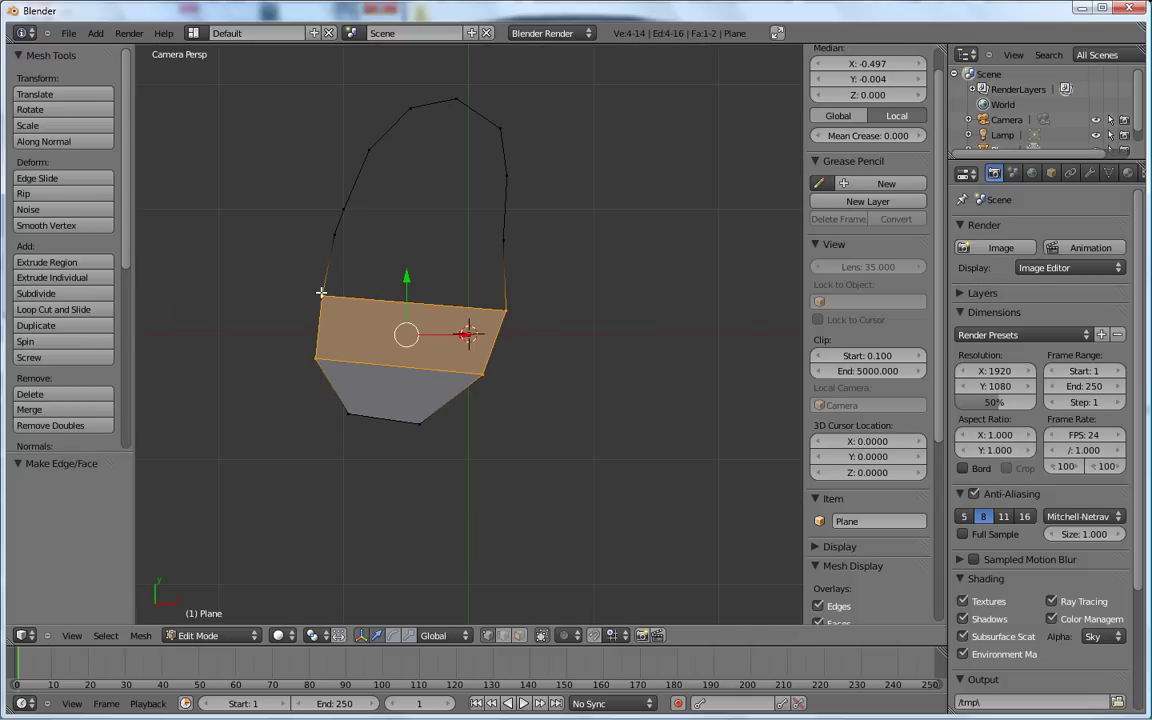
Step: Fill two more quad bands up the middle of the outline
{"action": "right_click", "coordinate": [321, 295]}
{"action": "right_click", "coordinate": [504, 312], "text": "shift"}
{"action": "right_click", "coordinate": [503, 241], "text": "shift"}
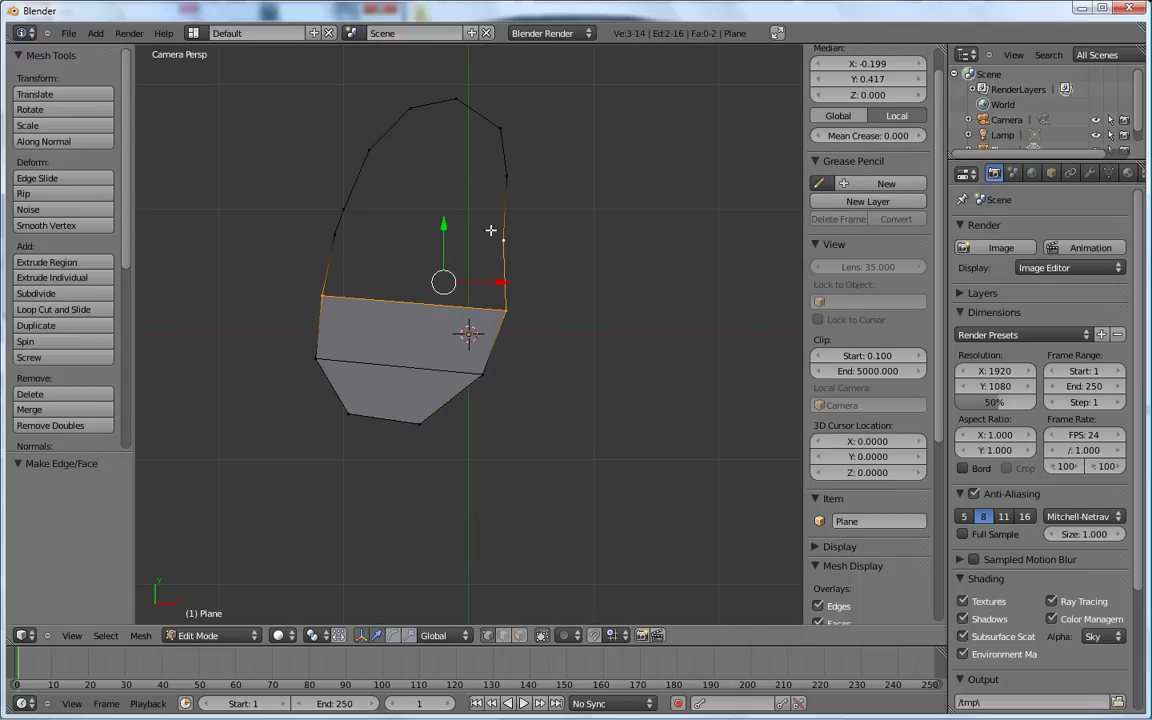
{"action": "right_click", "coordinate": [332, 229], "text": "shift"}
{"action": "key", "text": "f"}
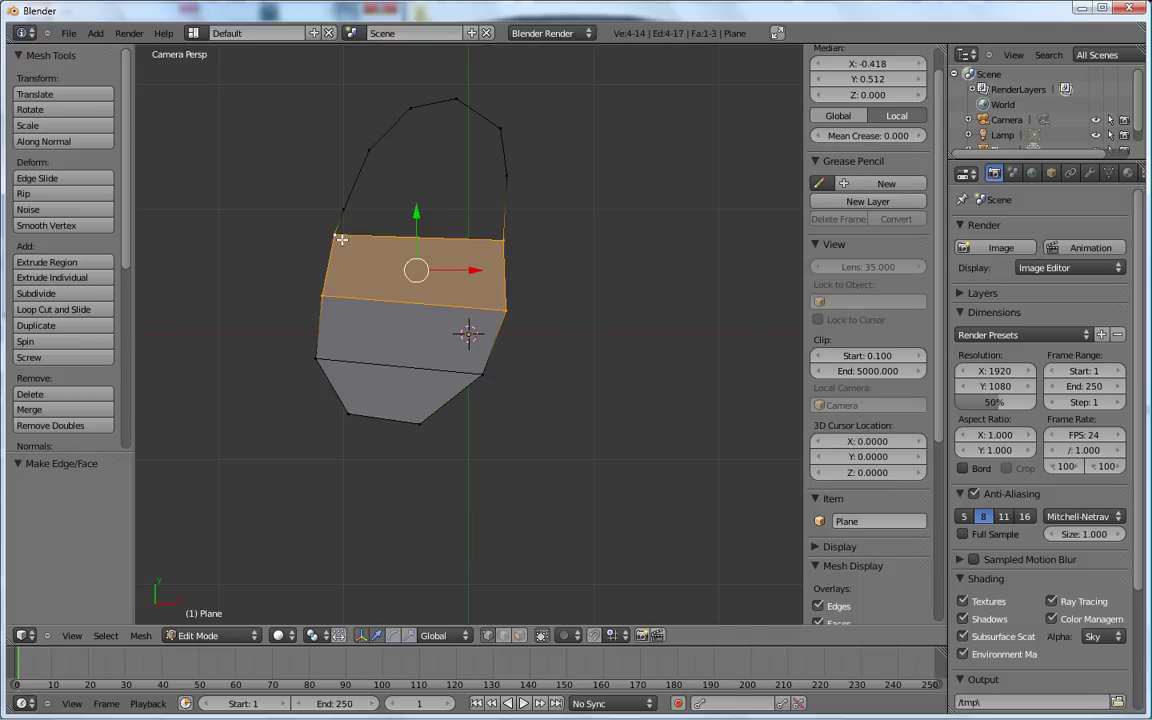
{"action": "right_click", "coordinate": [336, 233]}
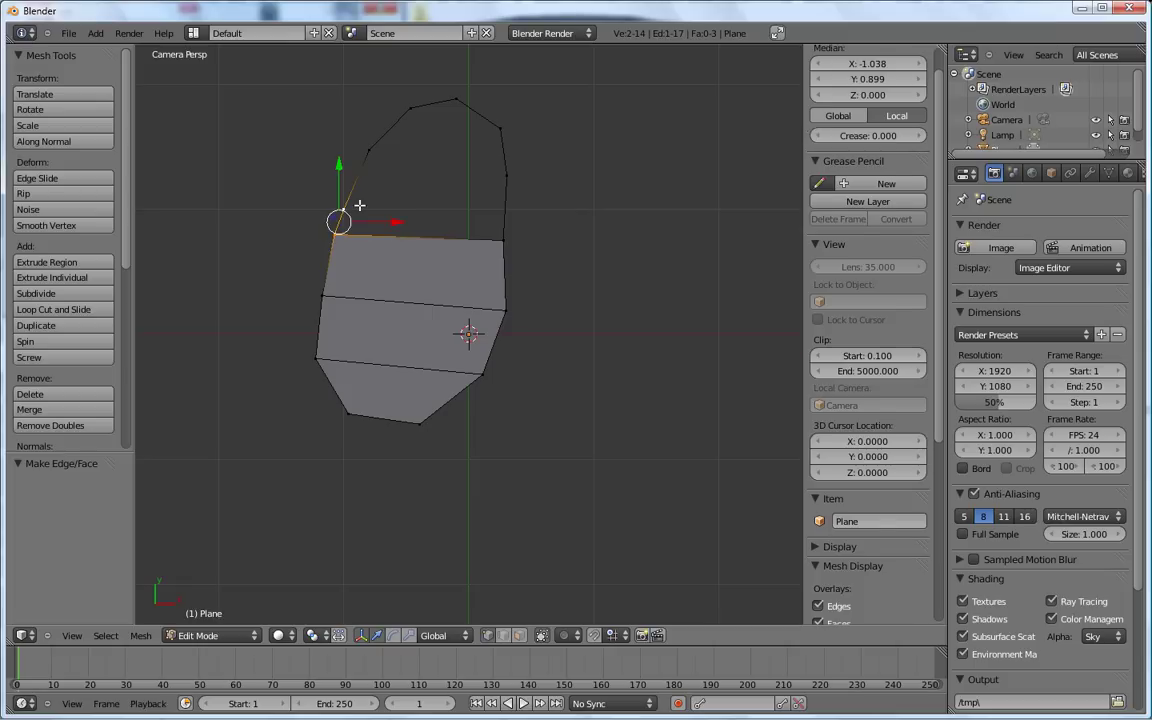
{"action": "right_click", "coordinate": [505, 177], "text": "shift"}
{"action": "right_click", "coordinate": [504, 206], "text": "shift"}
{"action": "right_click", "coordinate": [506, 241], "text": "shift"}
{"action": "key", "text": "f"}
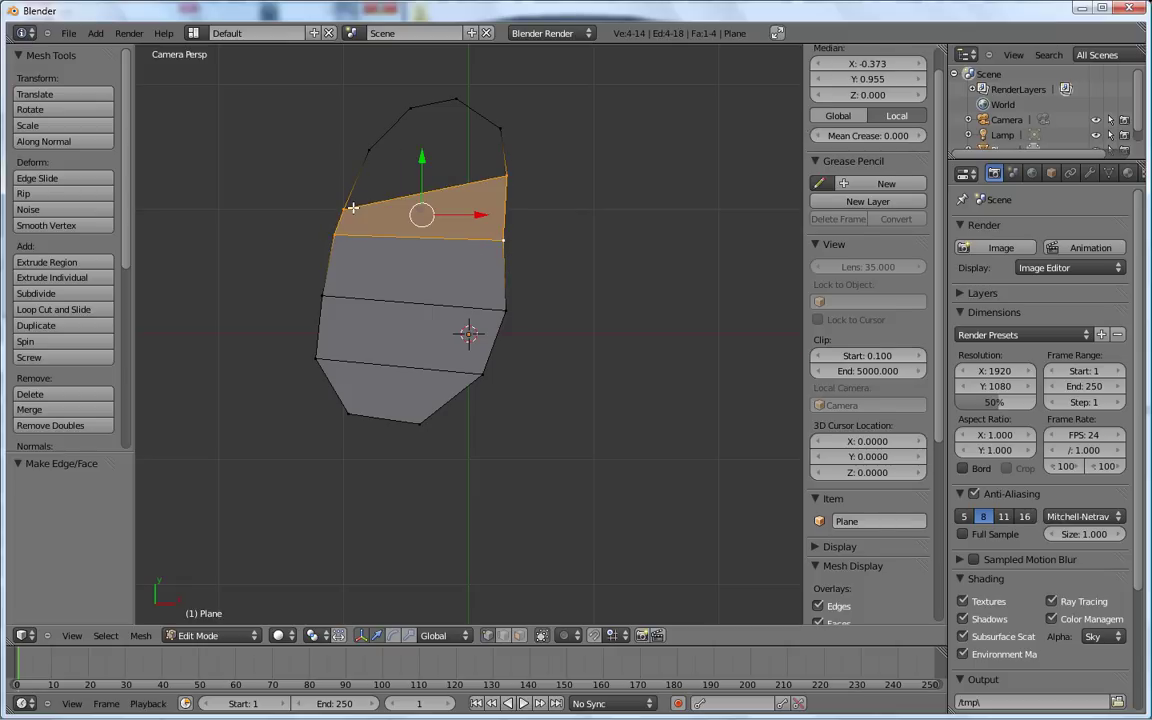
Step: Fill the last two gaps with faces up to the top of the outline
{"action": "right_click", "coordinate": [349, 208]}
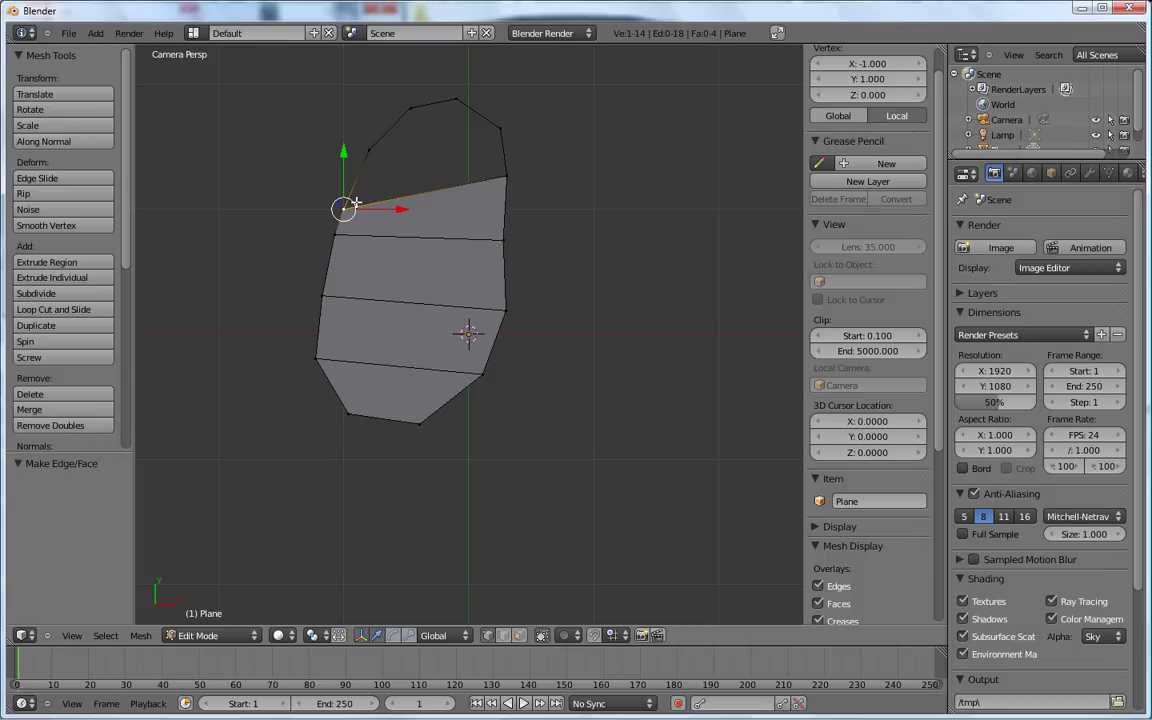
{"action": "right_click", "coordinate": [505, 178], "text": "shift"}
{"action": "right_click", "coordinate": [500, 130], "text": "shift"}
{"action": "right_click", "coordinate": [369, 150], "text": "shift"}
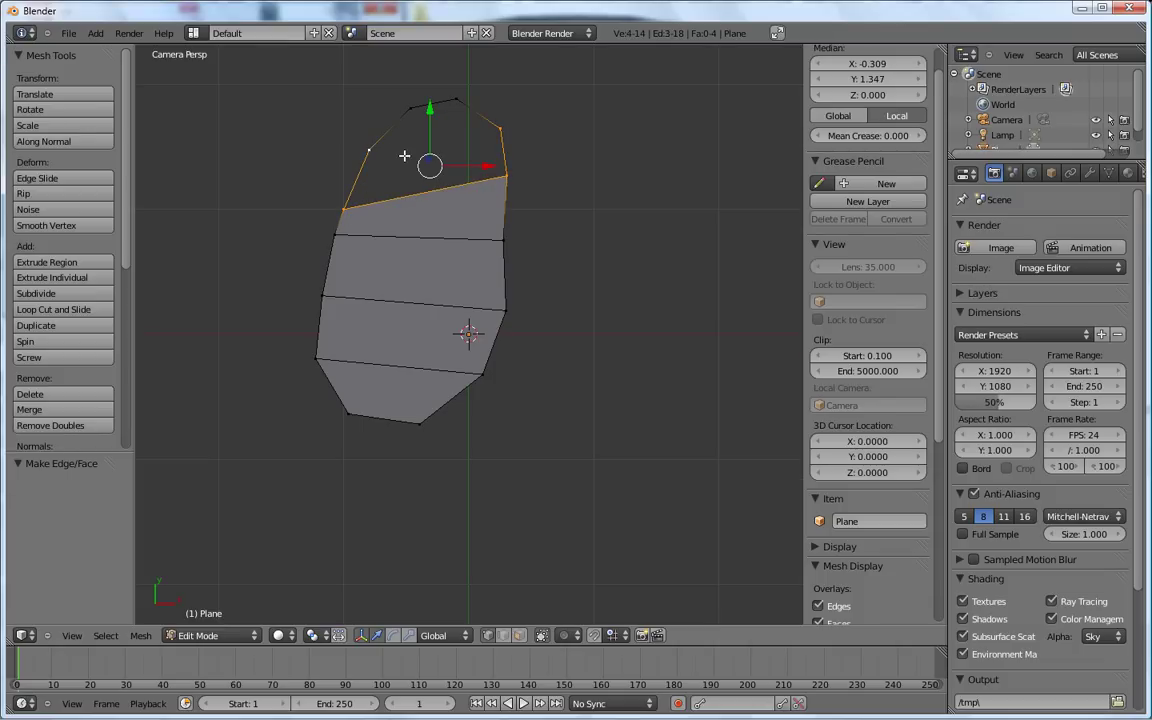
{"action": "key", "text": "f"}
{"action": "right_click", "coordinate": [369, 150]}
{"action": "right_click", "coordinate": [500, 130], "text": "shift"}
{"action": "right_click", "coordinate": [455, 99], "text": "shift"}
{"action": "right_click", "coordinate": [410, 107], "text": "shift"}
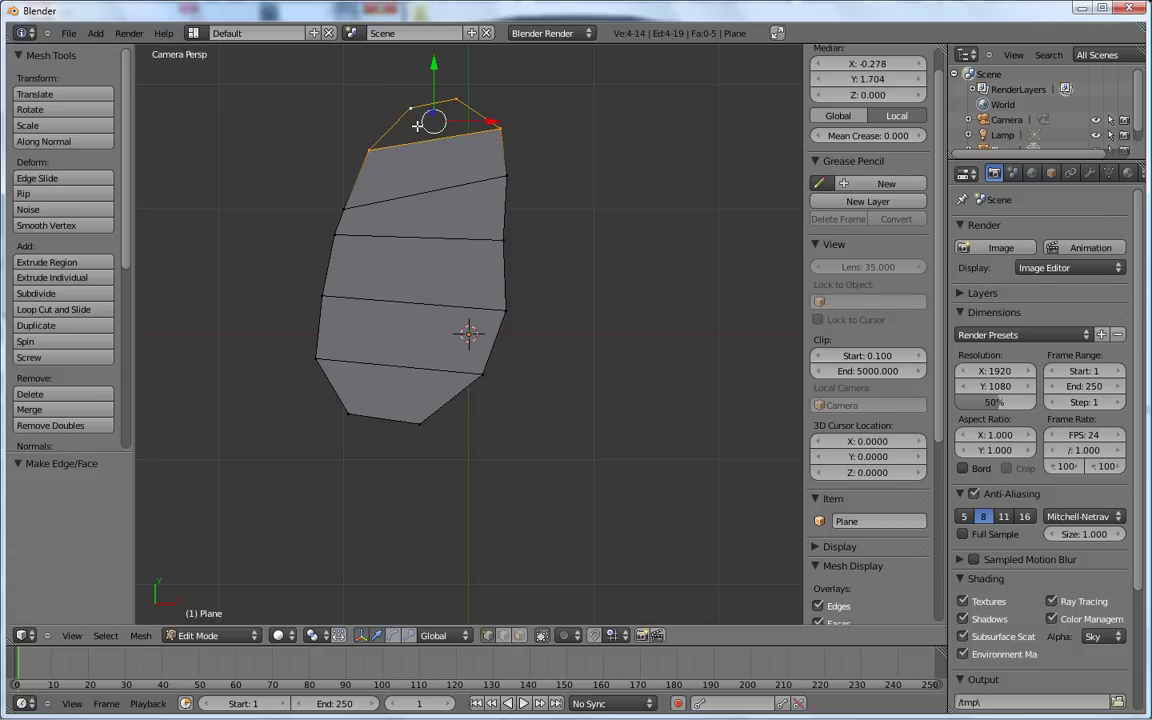
{"action": "key", "text": "f"}
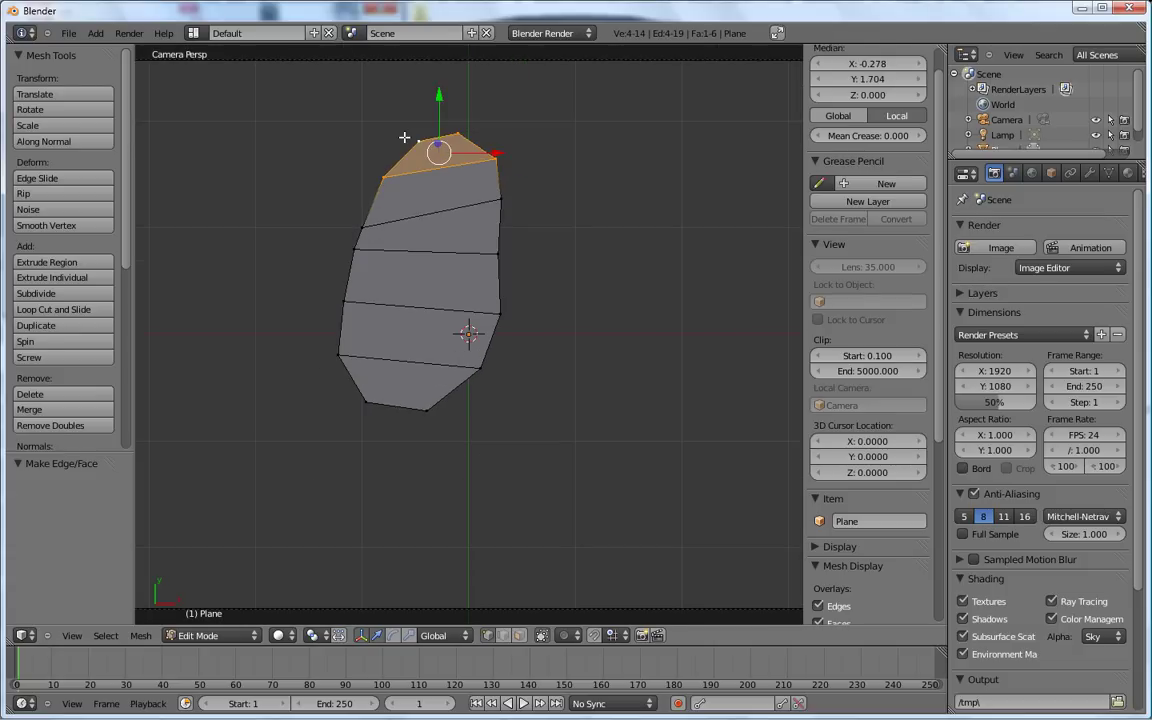
Step: Return to Object Mode to view the fully filled face shape
{"action": "key", "text": "Tab"}
{"action": "scroll", "coordinate": [449, 238], "scroll_direction": "down", "scroll_amount": 5}
{"action": "scroll", "coordinate": [449, 238], "scroll_direction": "up", "scroll_amount": 5}
{"action": "scroll", "coordinate": [452, 245], "scroll_direction": "up", "scroll_amount": 3}
{"action": "scroll", "coordinate": [457, 253], "scroll_direction": "down", "scroll_amount": 1}
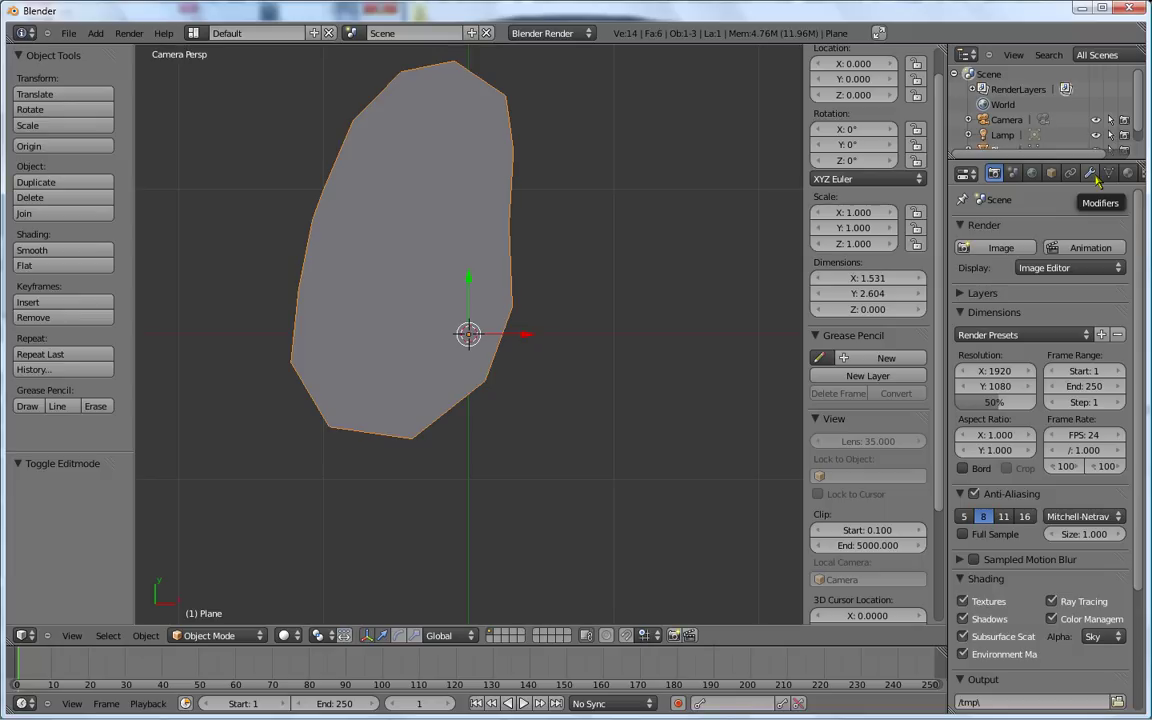
Step: Add a Catmull-Clark Subdivision Surface modifier (View 1, Render 2) and re-enter Edit Mode
{"action": "left_click", "coordinate": [1094, 175]}
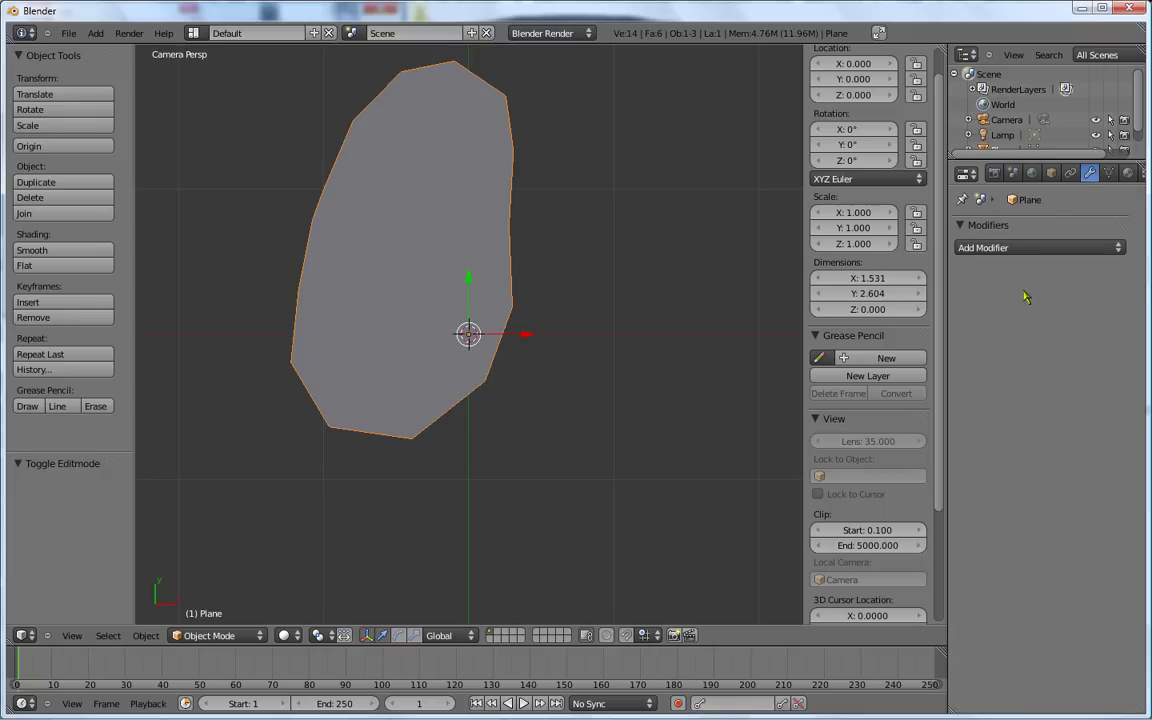
{"action": "left_click", "coordinate": [1085, 248]}
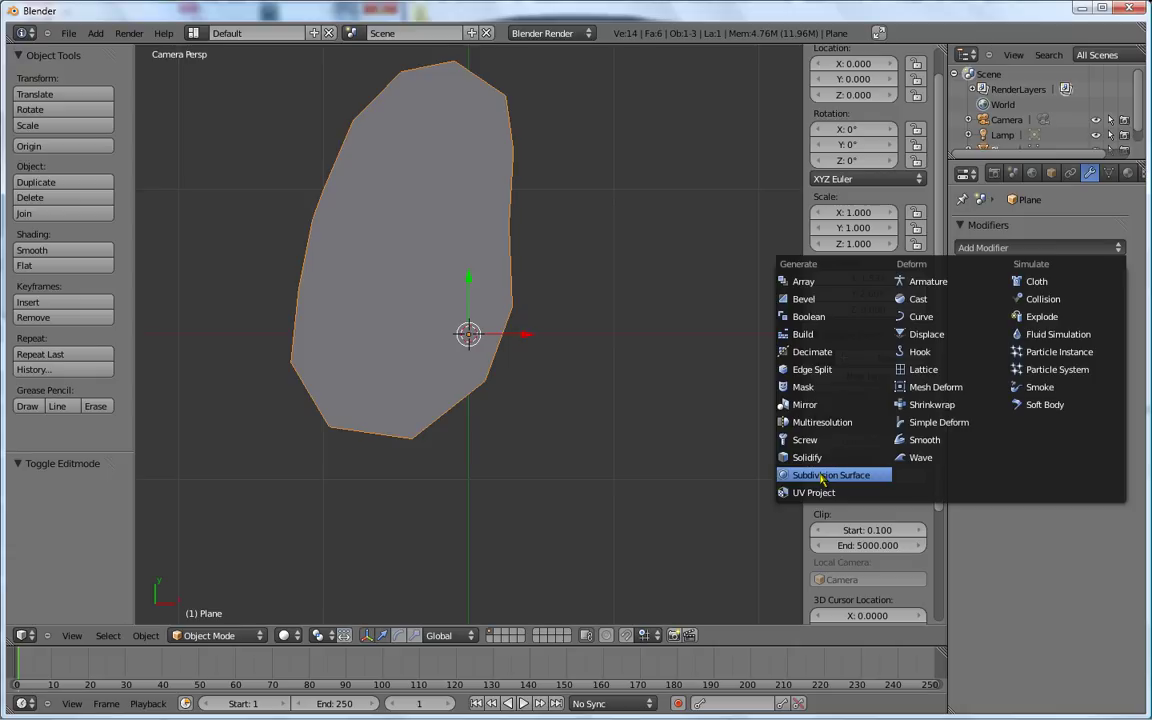
{"action": "left_click", "coordinate": [822, 476]}
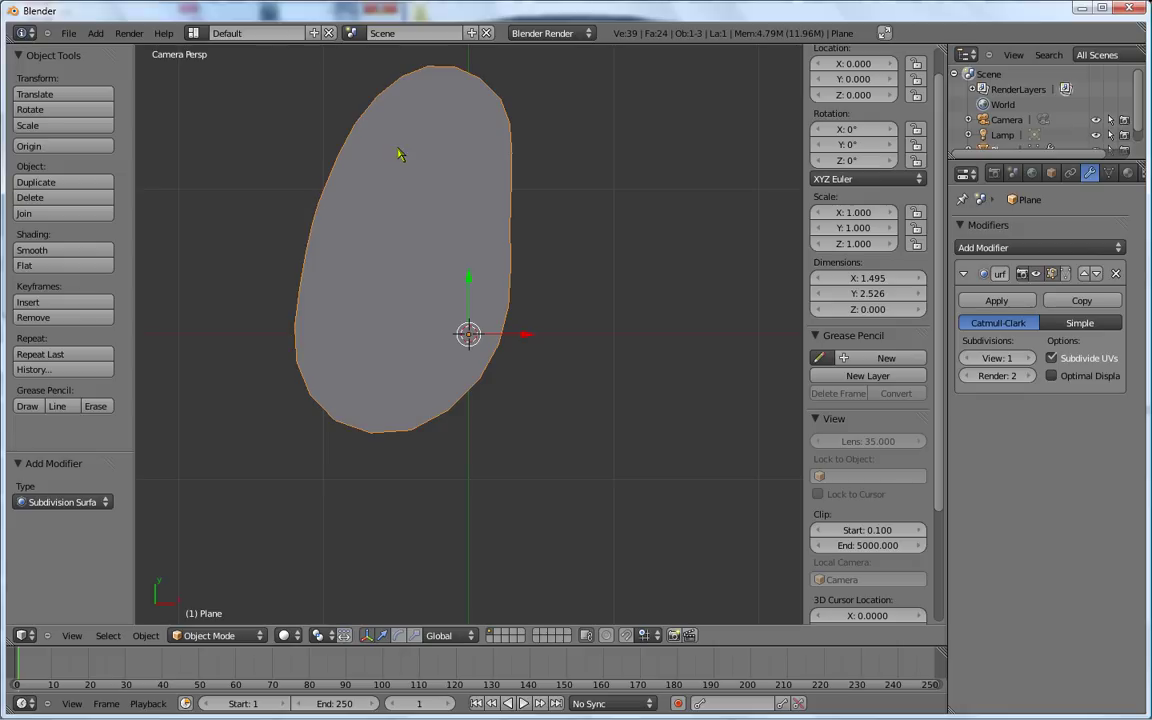
{"action": "key", "text": "Tab"}
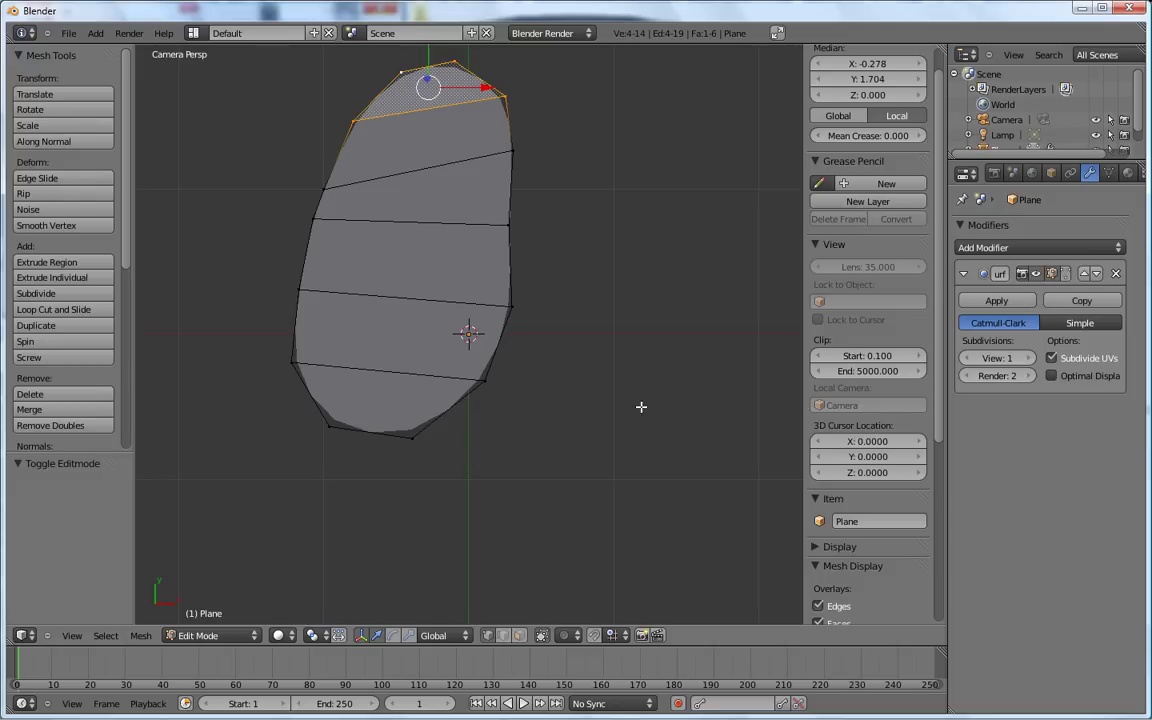
Step: Return to Object Mode and raise the Subdivision Surface View level from 1 to 2
{"action": "key", "text": "Tab"}
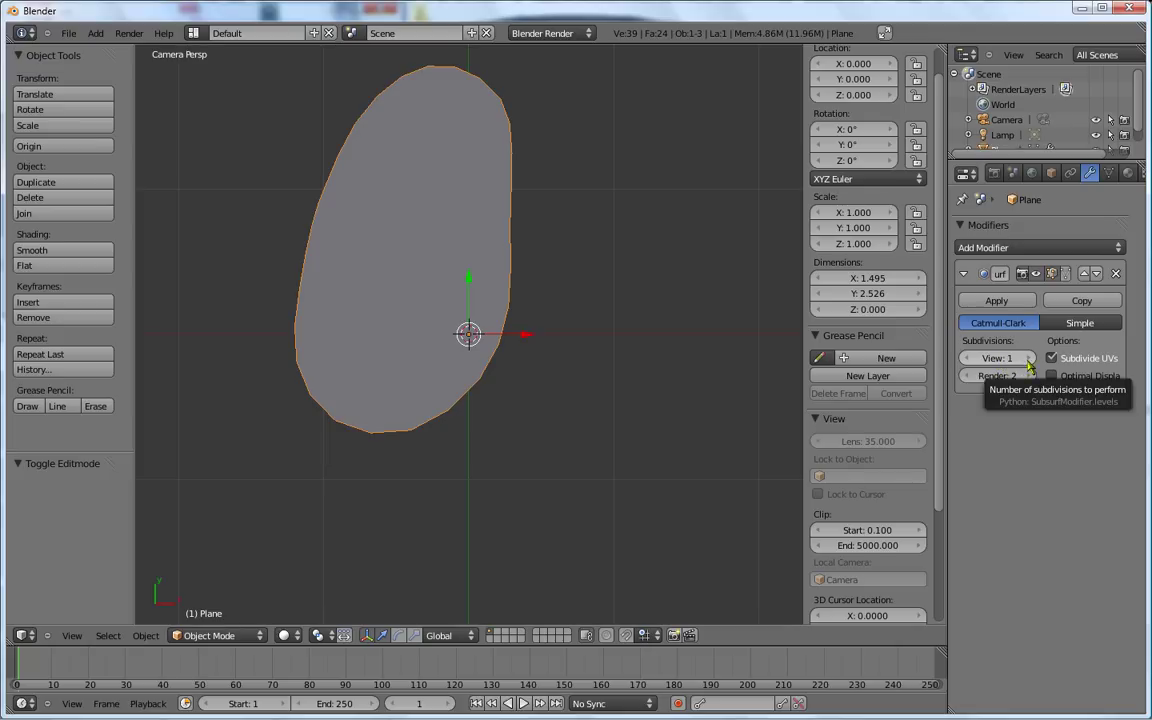
{"action": "left_click", "coordinate": [1031, 359]}
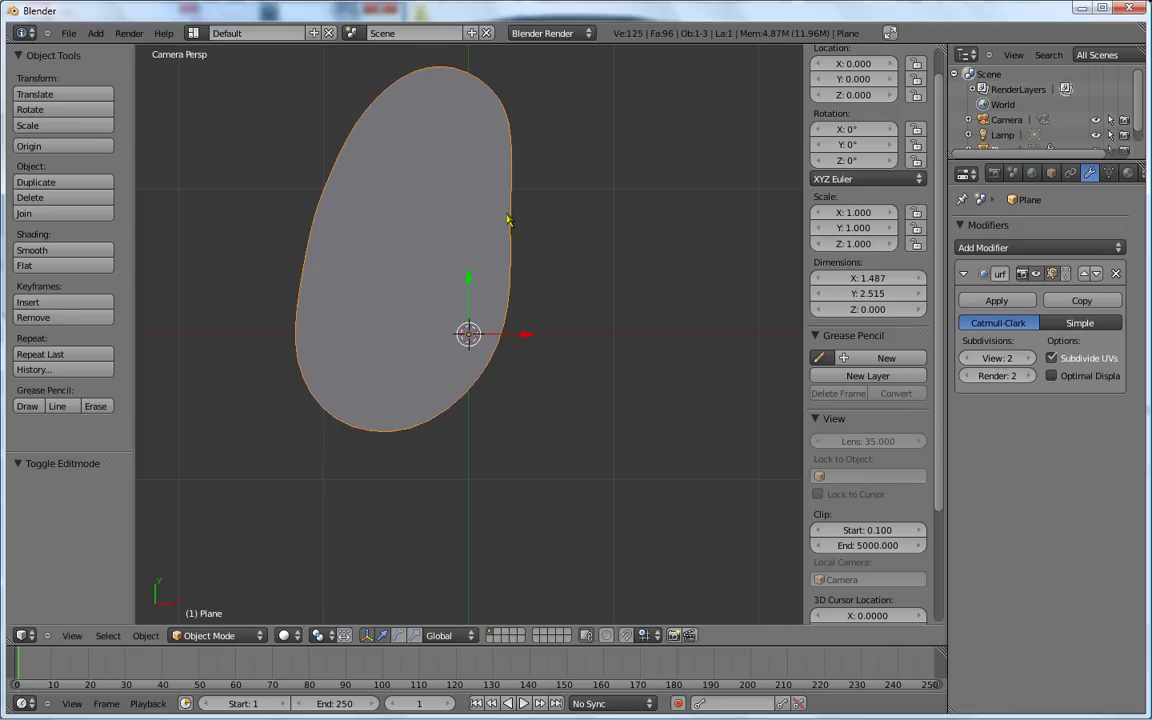
{"action": "scroll", "coordinate": [501, 300], "scroll_direction": "down", "scroll_amount": 4}
{"action": "scroll", "coordinate": [502, 299], "scroll_direction": "up", "scroll_amount": 1}
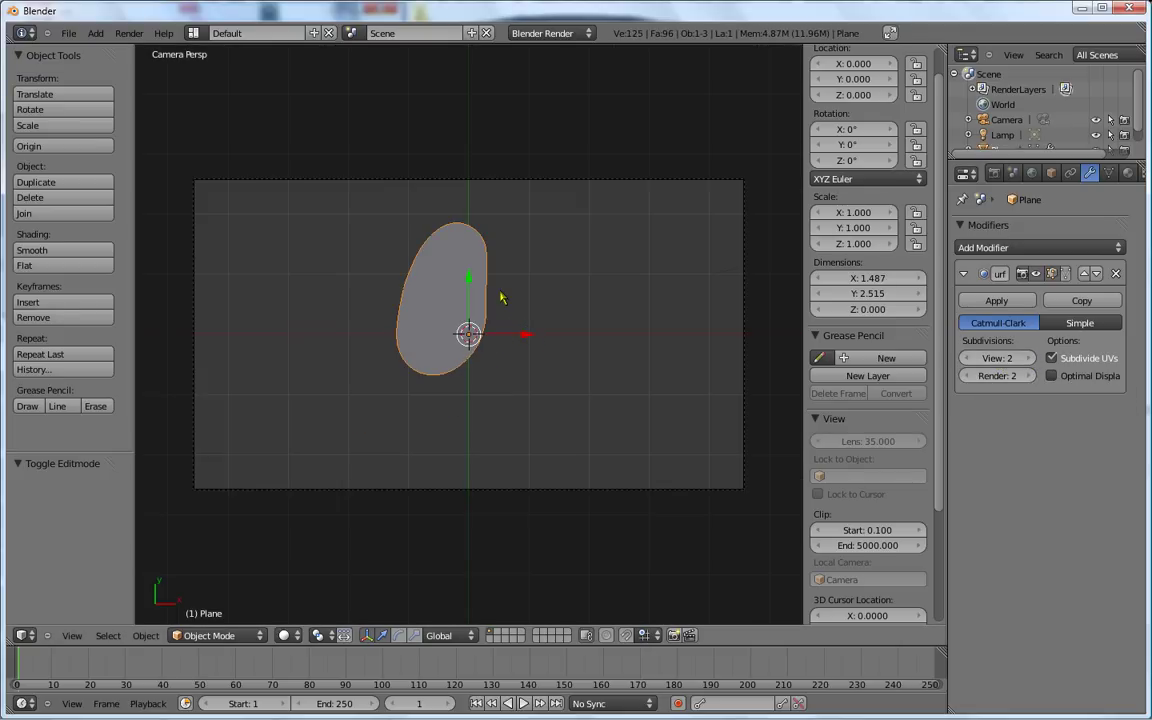
{"action": "scroll", "coordinate": [502, 299], "scroll_direction": "up", "scroll_amount": 2}
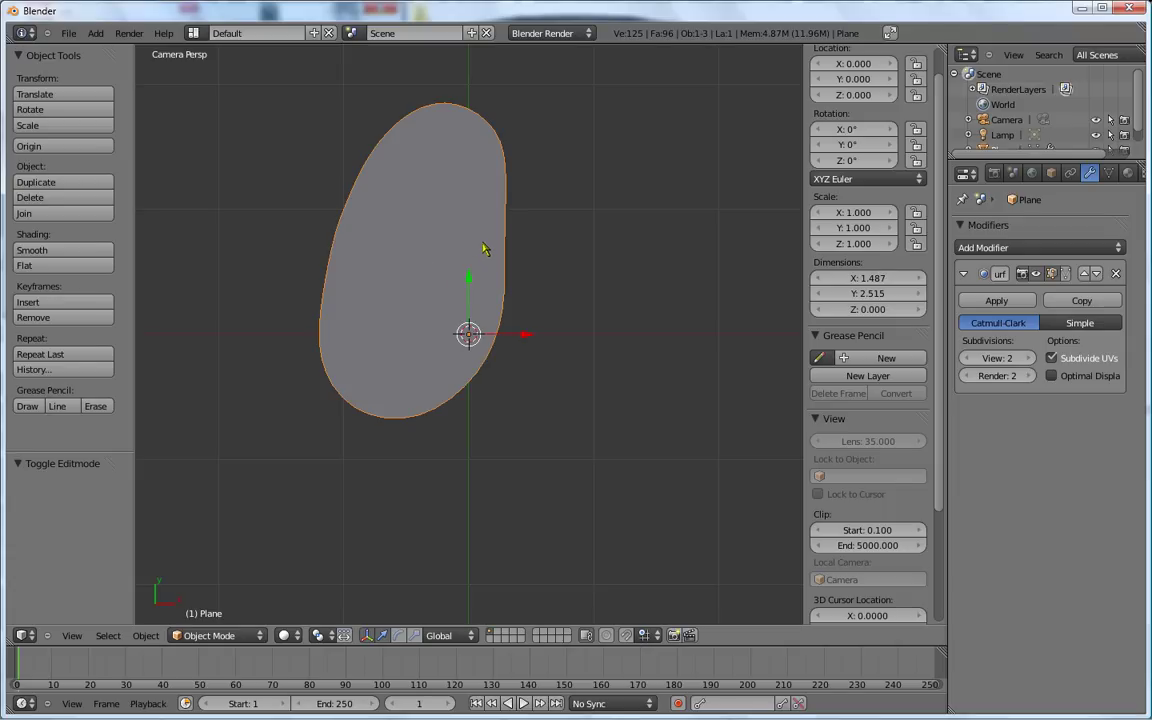
Step: In Edit Mode, add two vertical loop cuts through the face plane
{"action": "key", "text": "Tab"}
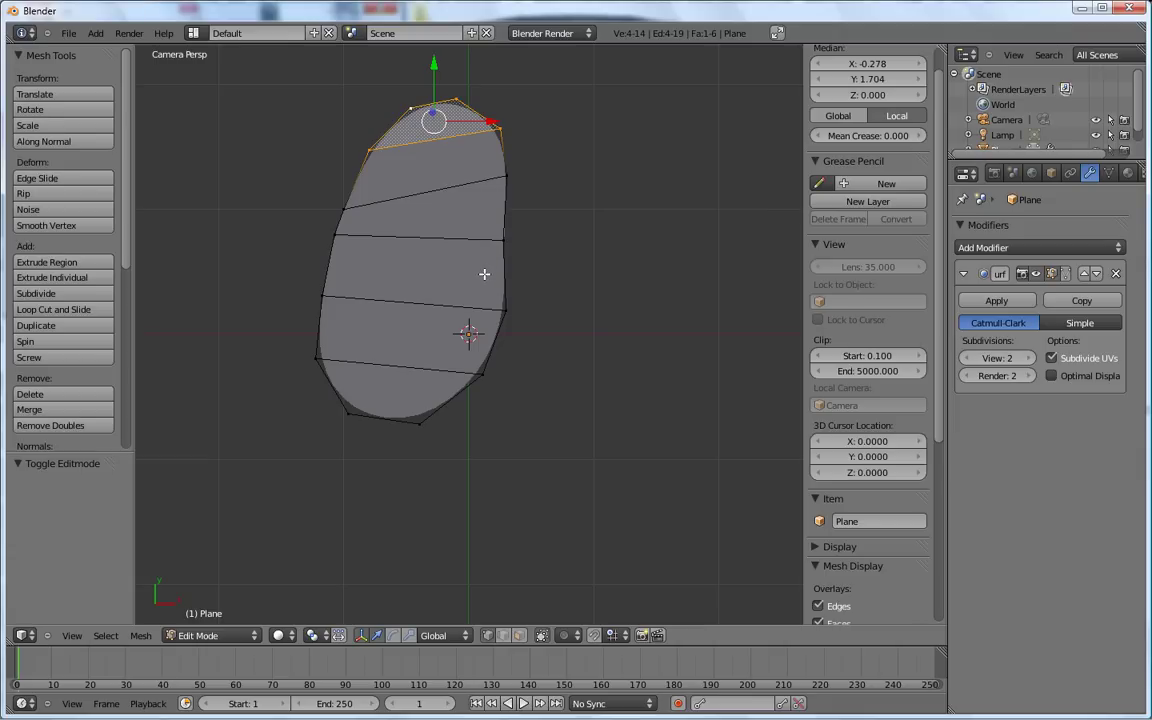
{"action": "key", "text": "ctrl+r"}
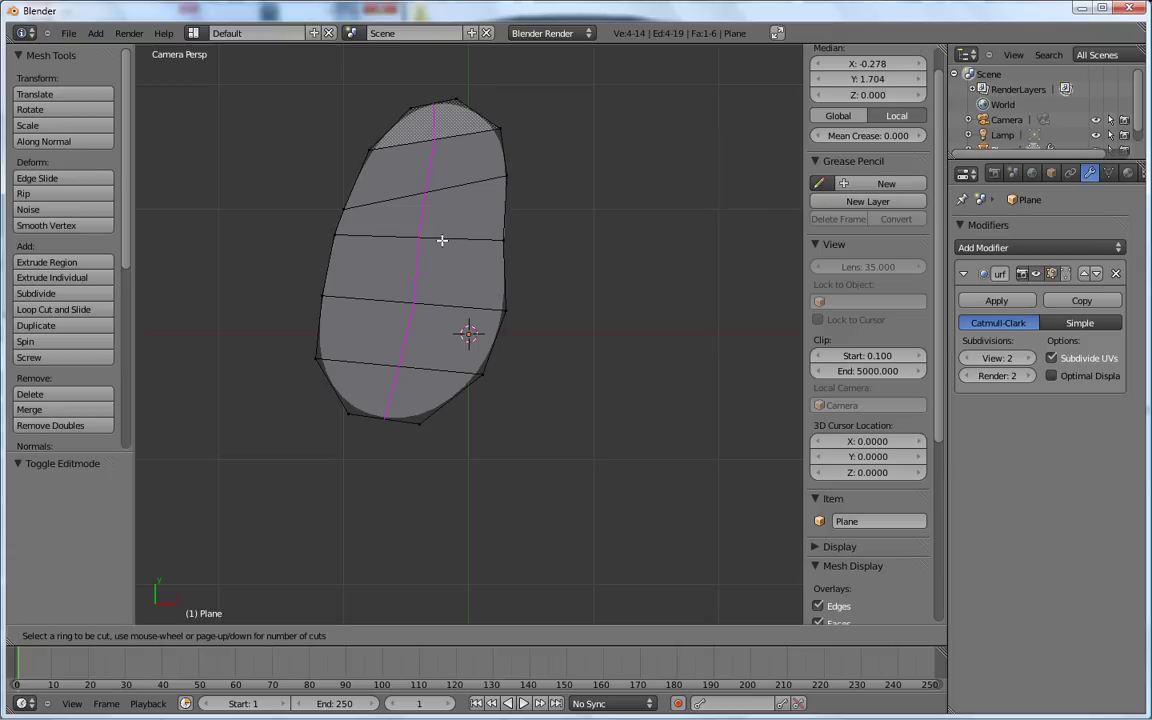
{"action": "left_click", "coordinate": [442, 240]}
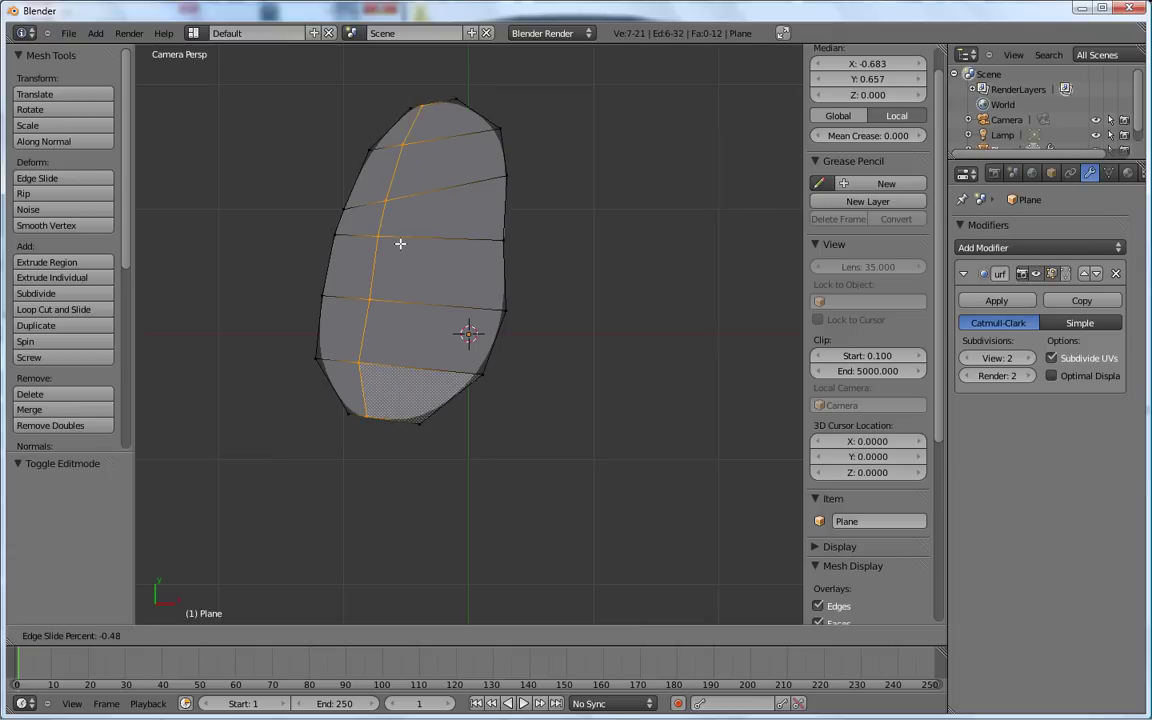
{"action": "left_click", "coordinate": [399, 243]}
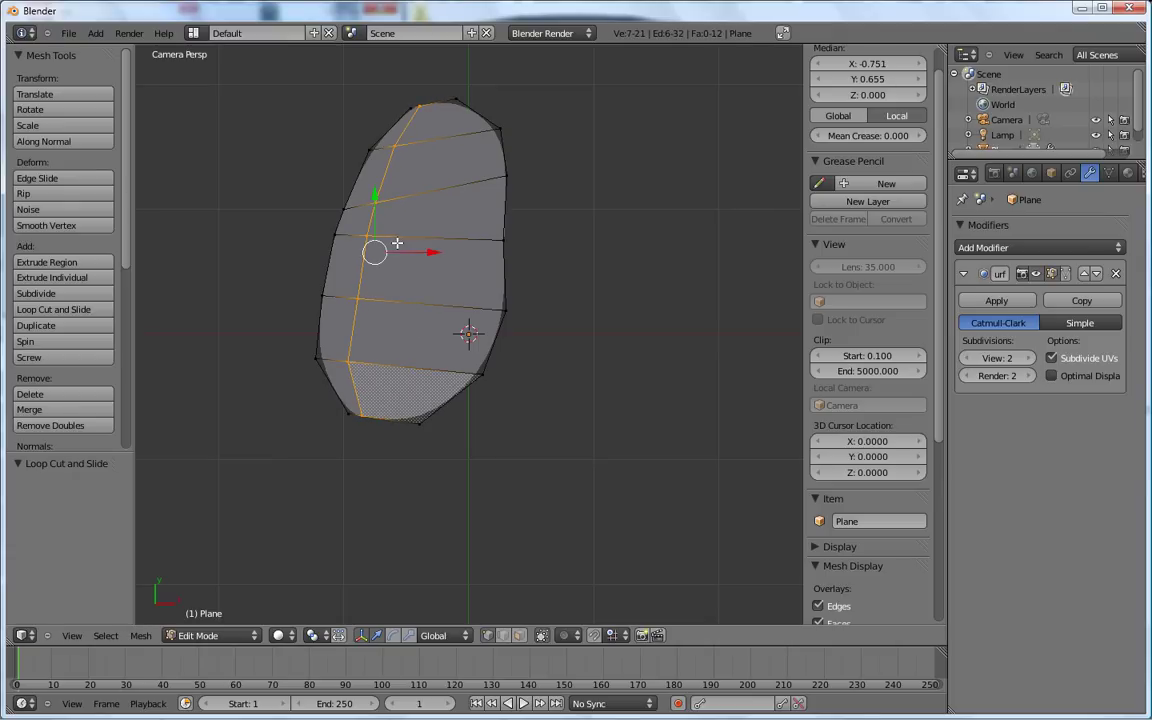
{"action": "key", "text": "ctrl+r"}
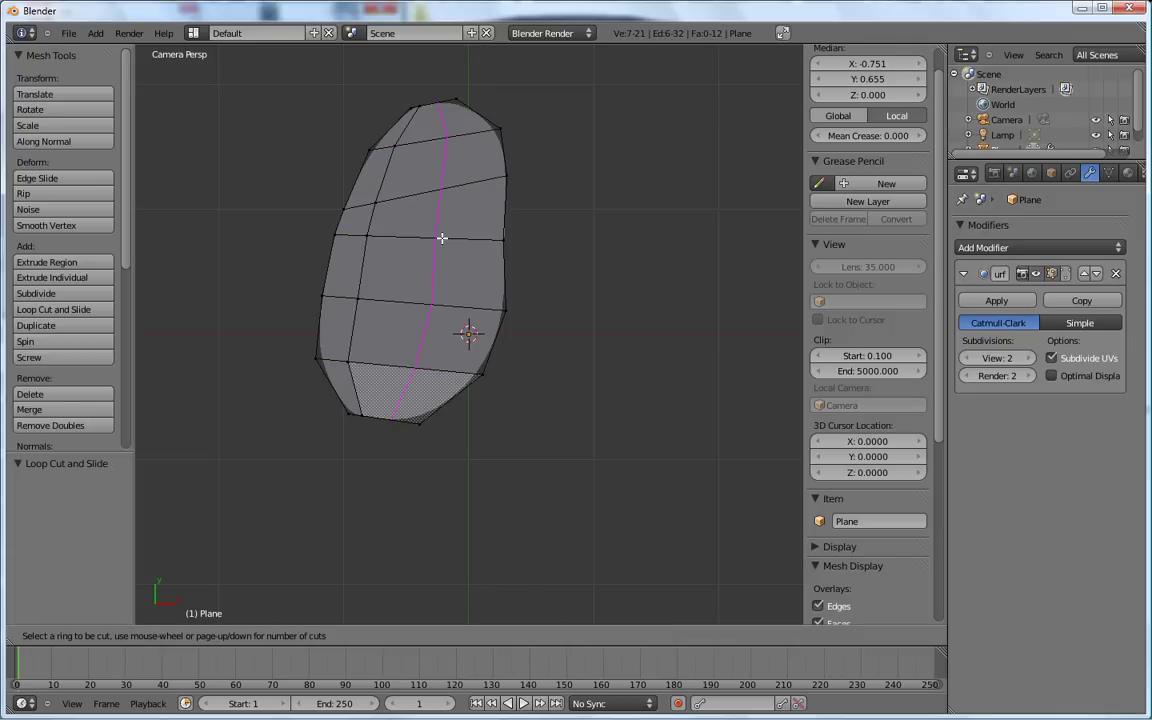
{"action": "left_click", "coordinate": [442, 238]}
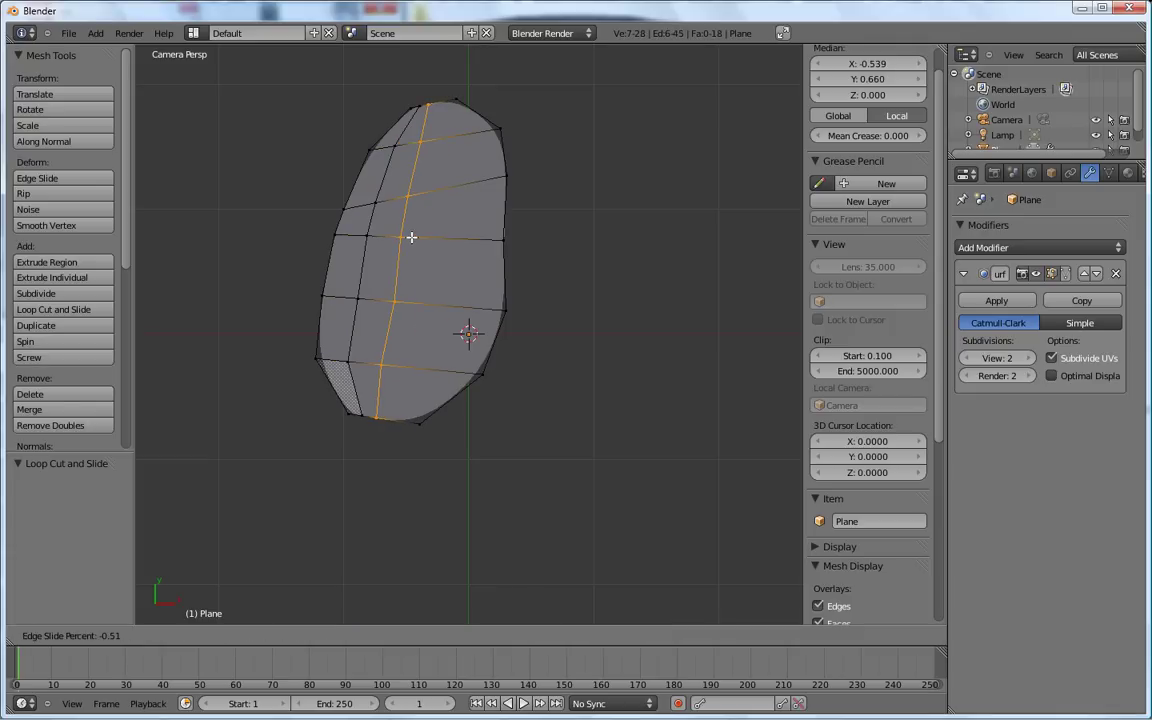
{"action": "left_click", "coordinate": [411, 236]}
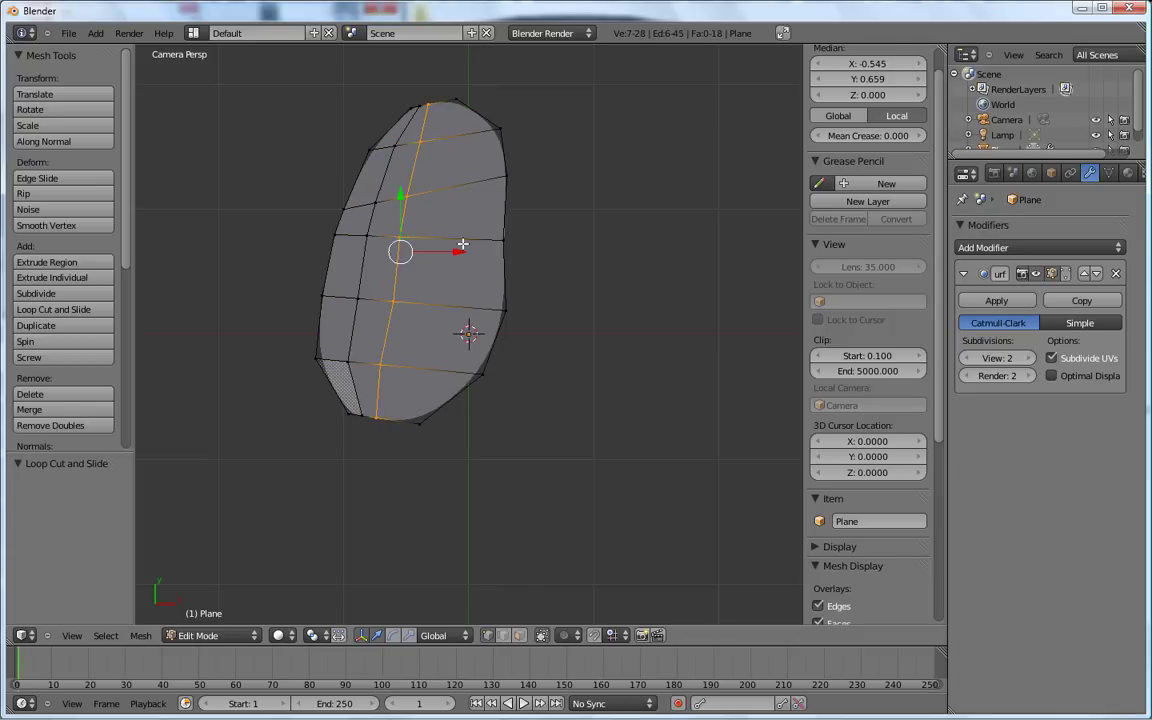
Step: Add two more vertical loop cuts, sliding the last one toward the right edge
{"action": "key", "text": "ctrl+r"}
{"action": "left_click", "coordinate": [455, 243]}
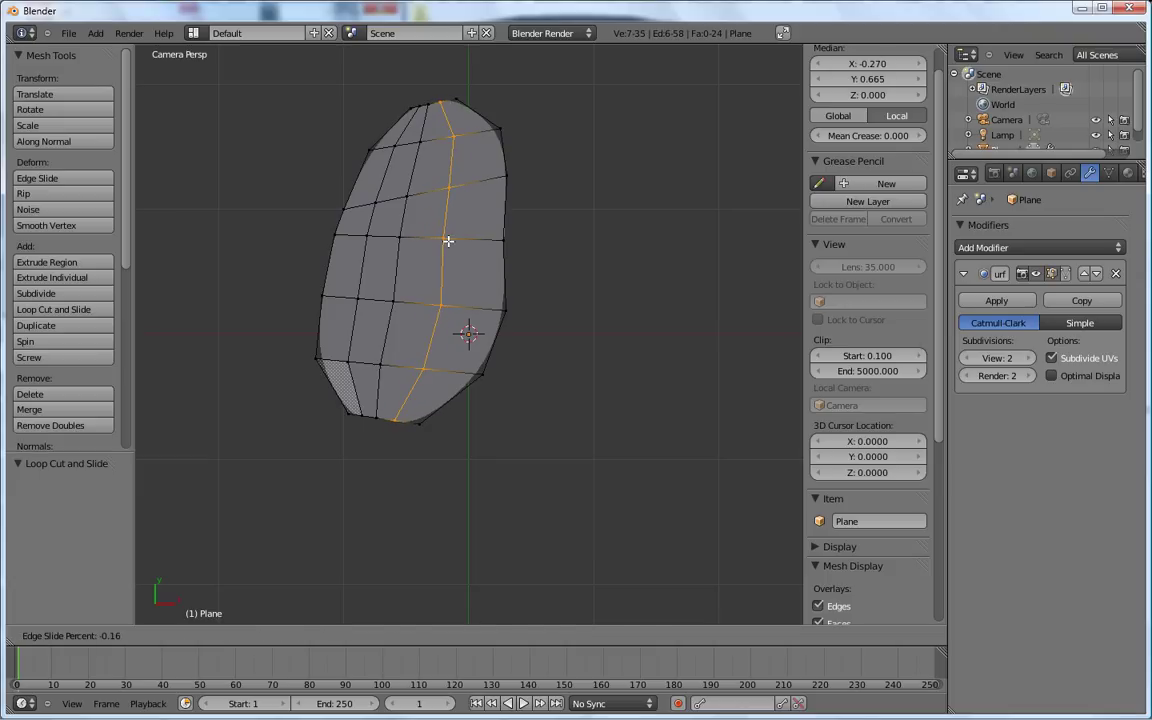
{"action": "left_click", "coordinate": [447, 240]}
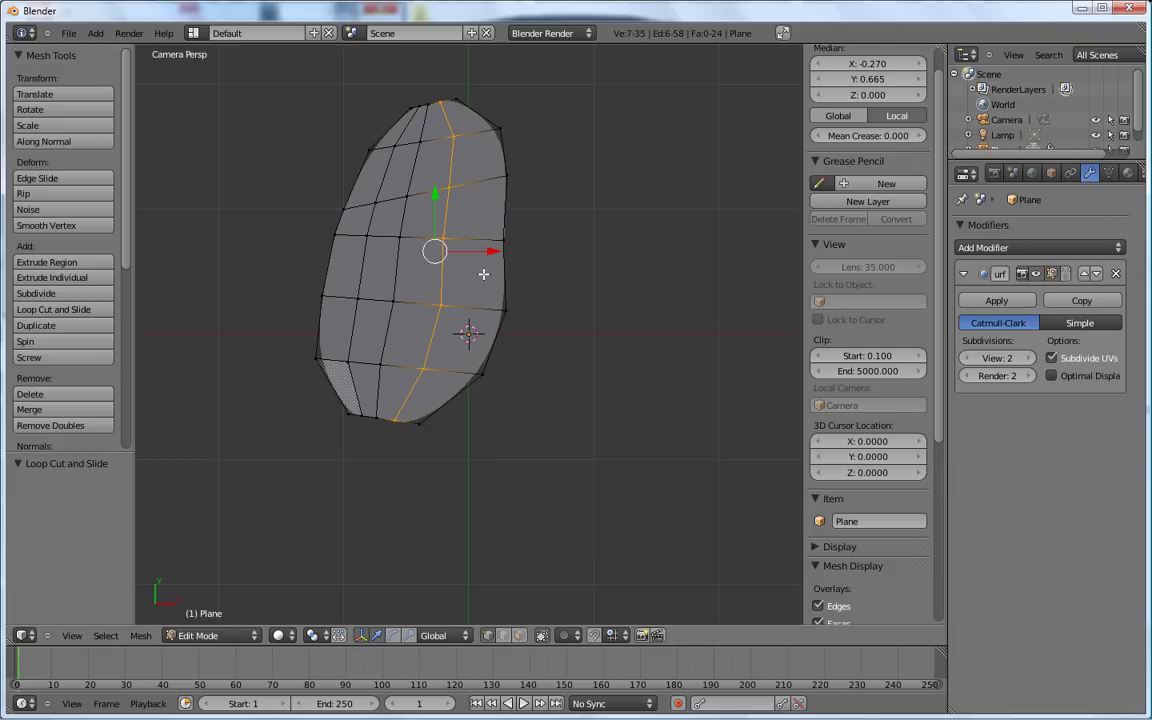
{"action": "key", "text": "ctrl+r"}
{"action": "left_click", "coordinate": [483, 246]}
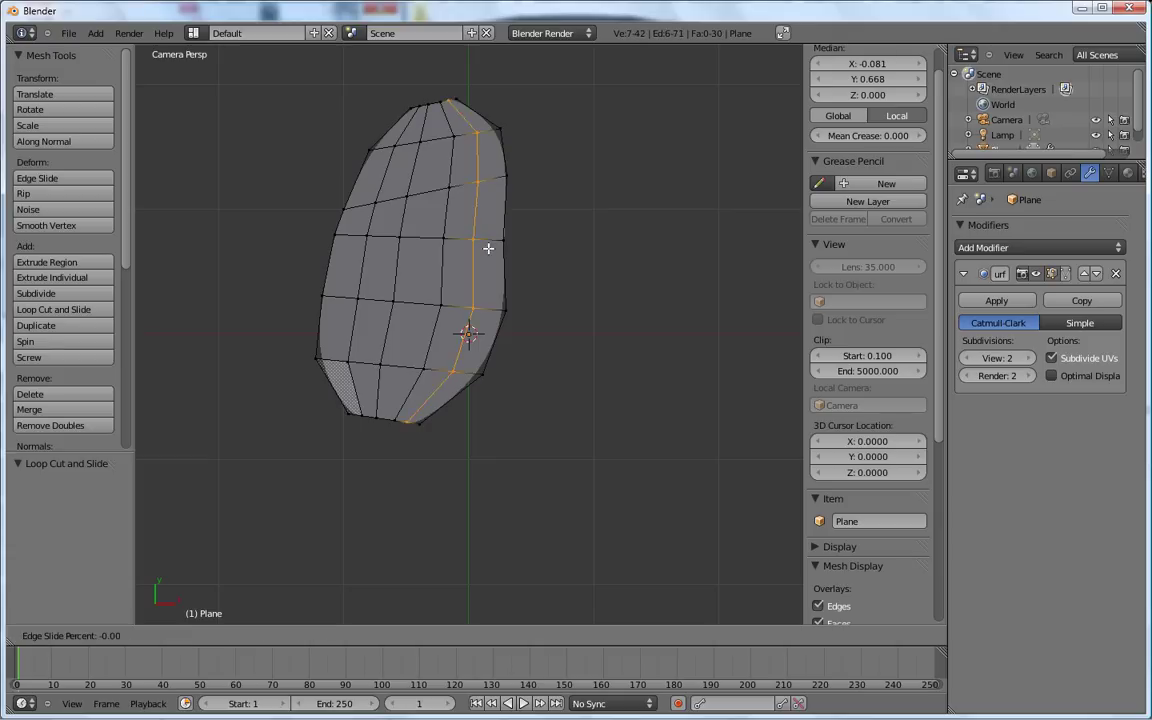
{"action": "left_click", "coordinate": [490, 248]}
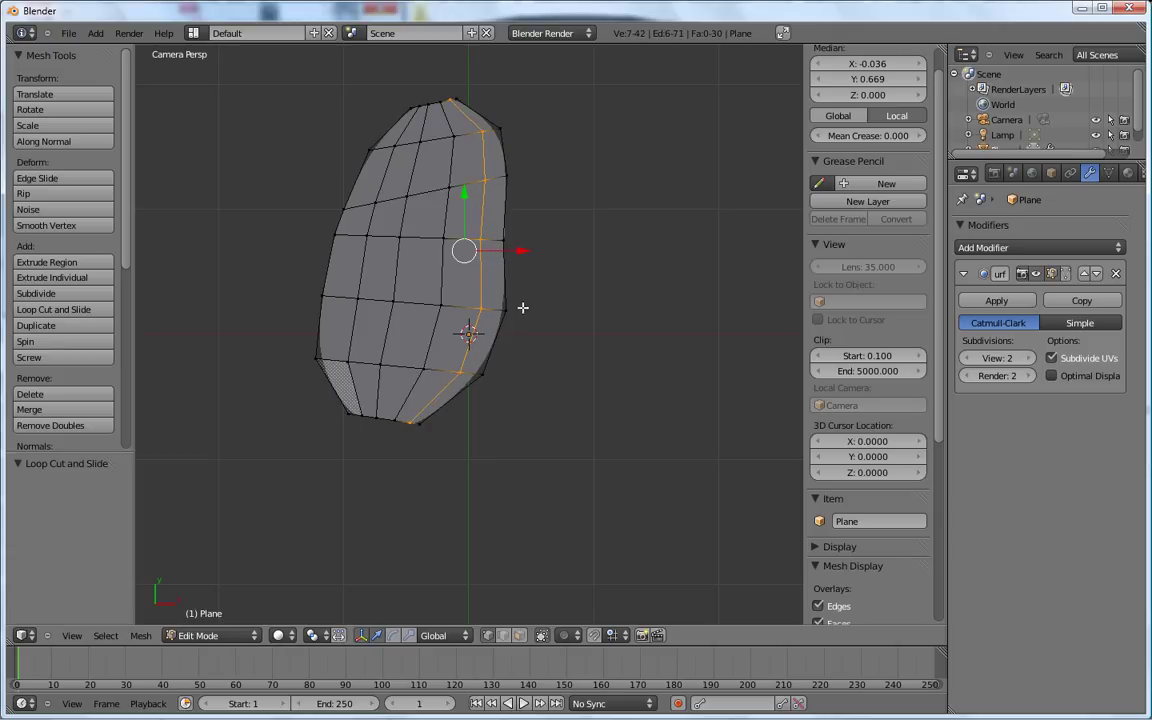
{"action": "left_click", "coordinate": [519, 636]}
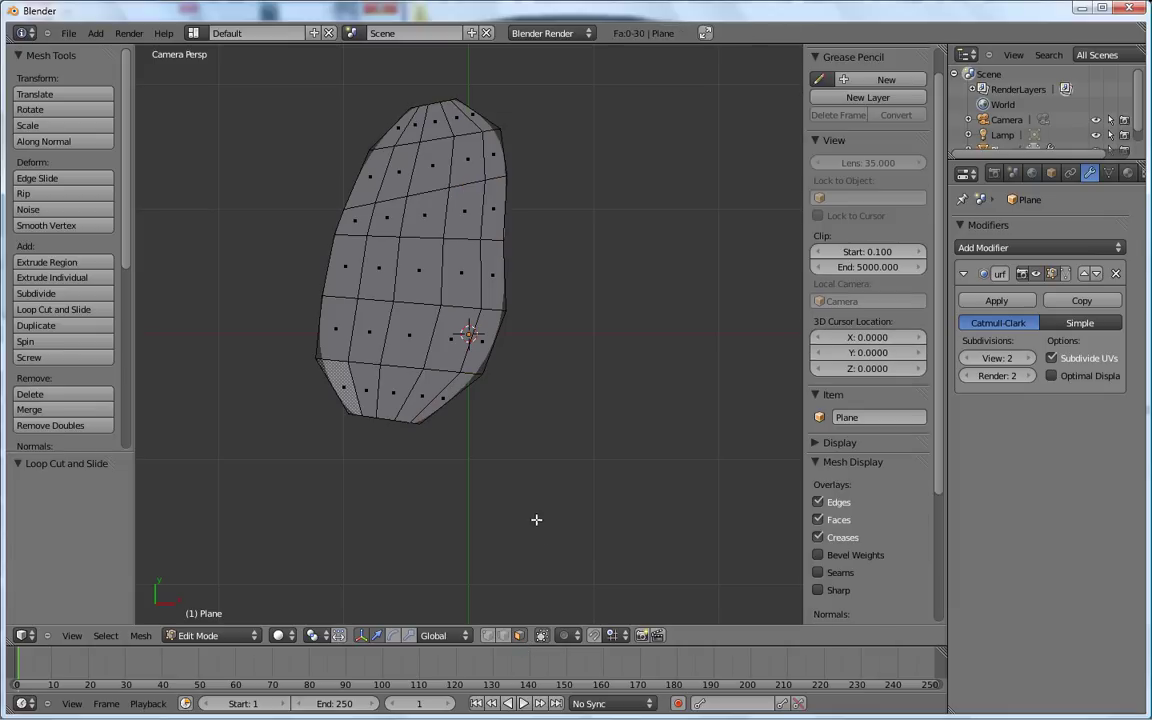
Step: Select the two upper faces and delete them with X > Faces to cut eye holes
{"action": "right_click", "coordinate": [447, 221]}
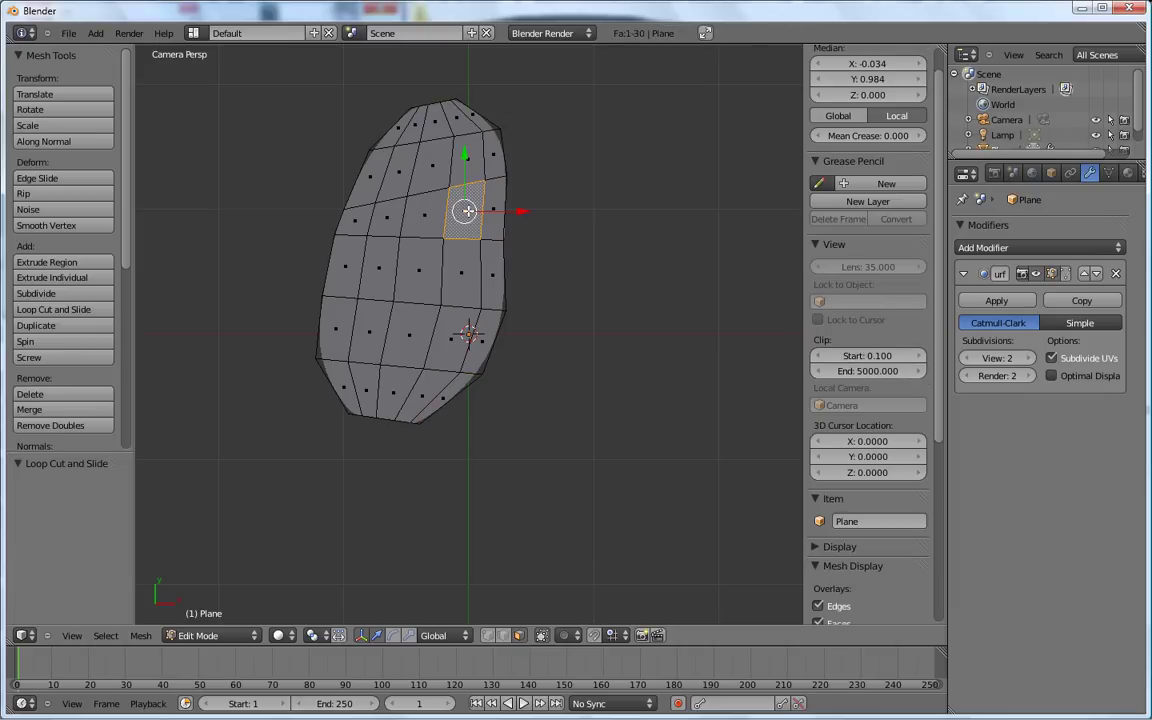
{"action": "right_click", "coordinate": [384, 214], "text": "shift"}
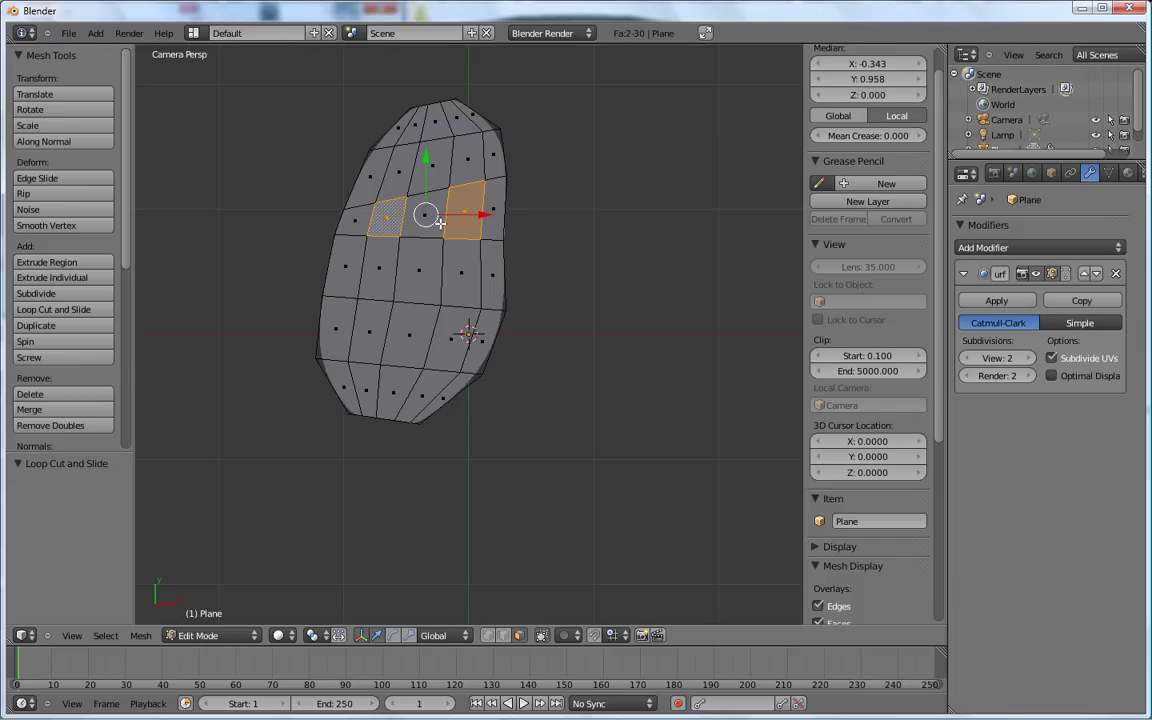
{"action": "key", "text": "x"}
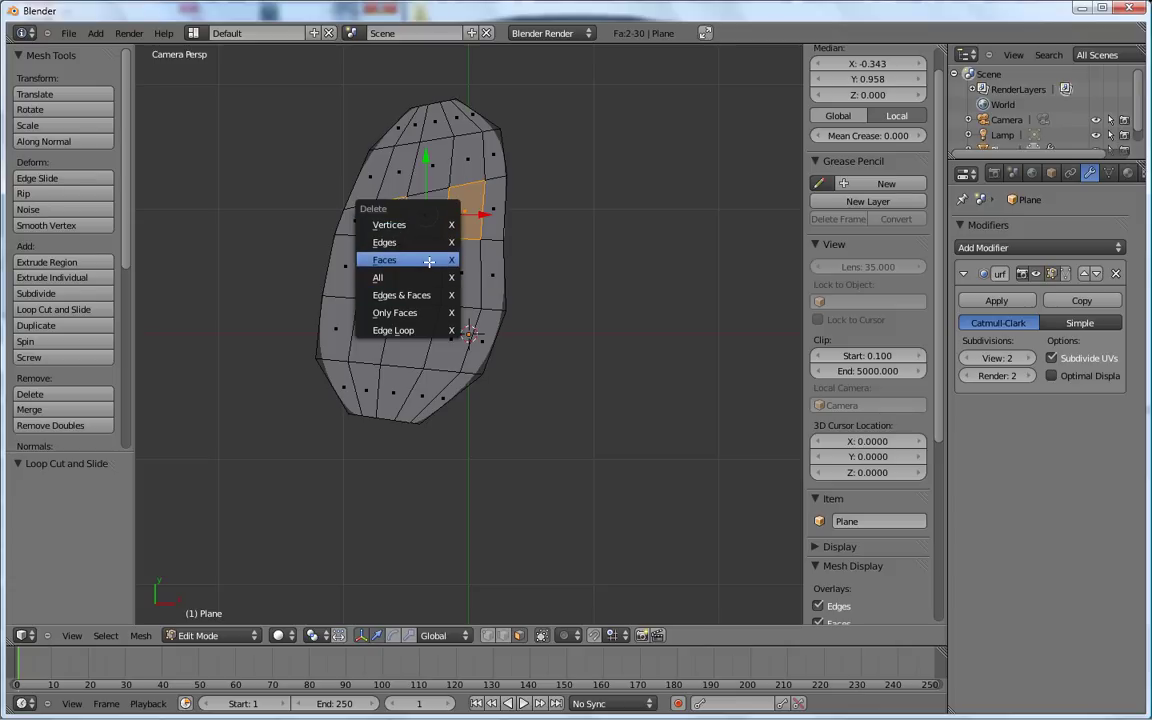
{"action": "left_click", "coordinate": [429, 260]}
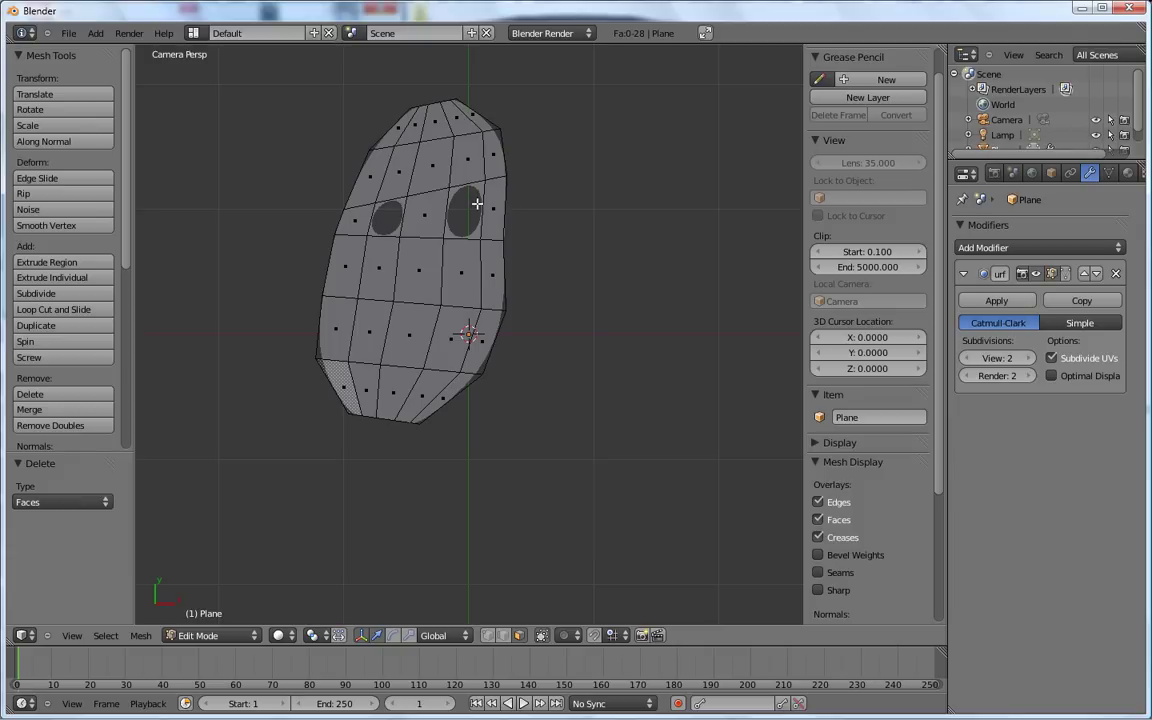
{"action": "scroll", "coordinate": [477, 203], "scroll_direction": "up", "scroll_amount": 2}
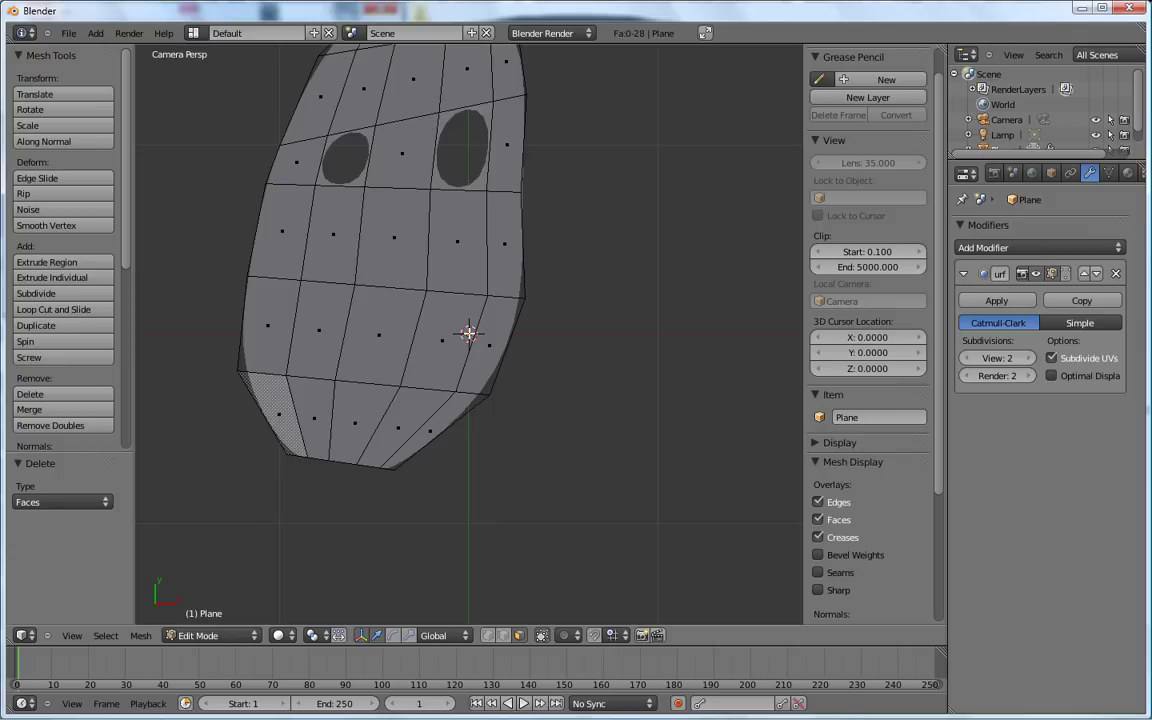
Step: Pull the top-edge vertices around the right eye closer to its hole
{"action": "left_click", "coordinate": [487, 637]}
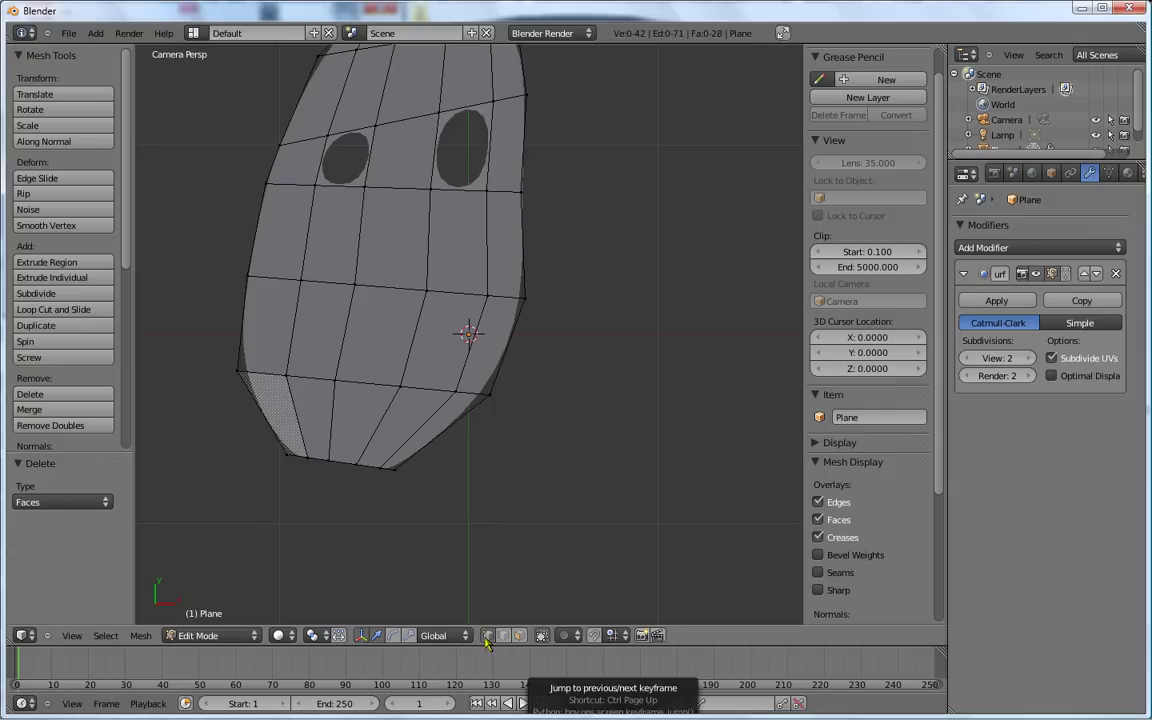
{"action": "right_click", "coordinate": [494, 101]}
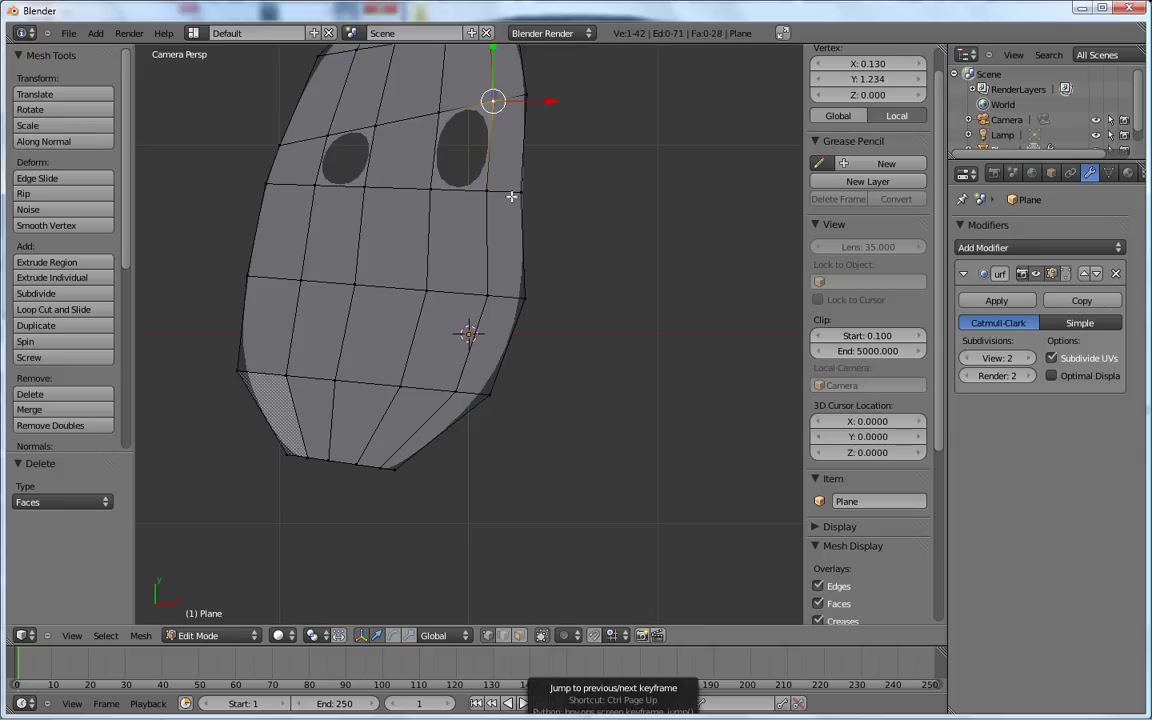
{"action": "key", "text": "g"}
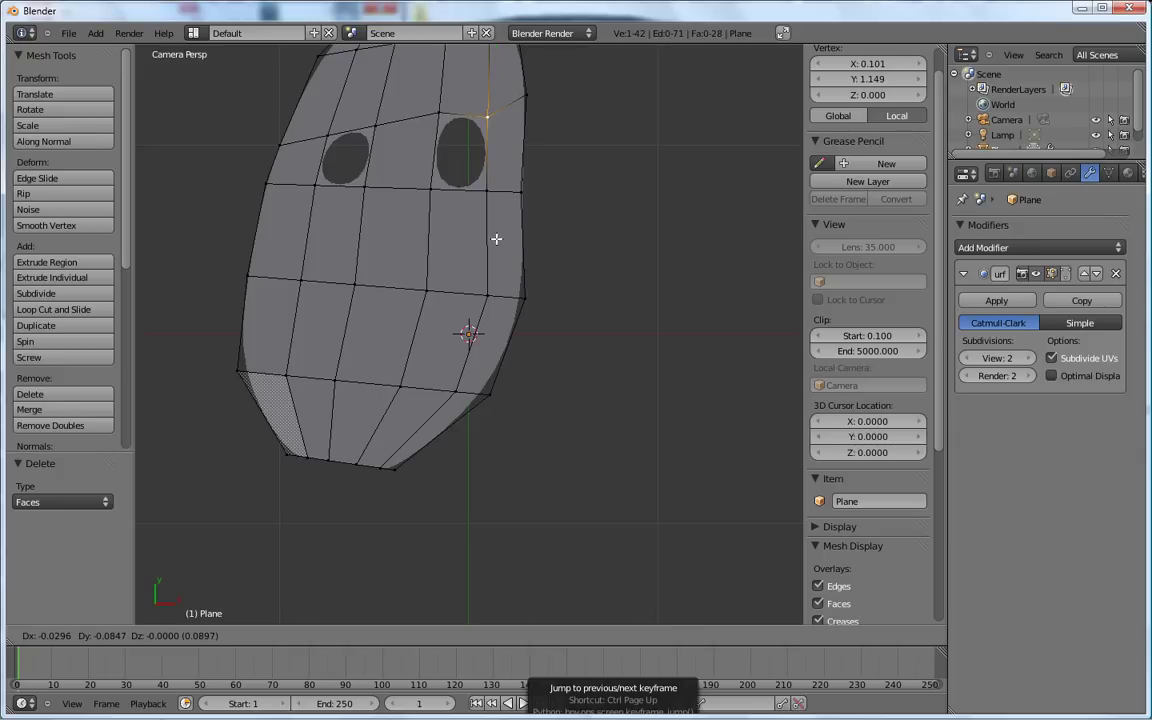
{"action": "left_click", "coordinate": [496, 239]}
{"action": "right_click", "coordinate": [440, 119]}
{"action": "key", "text": "g"}
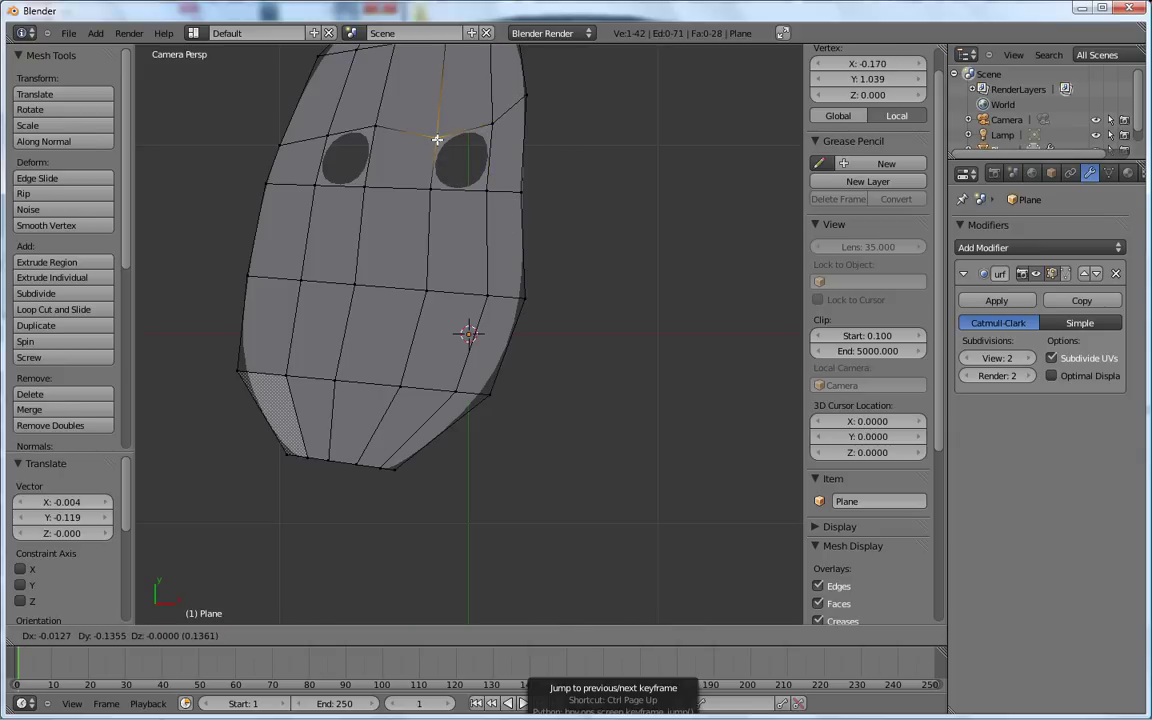
{"action": "left_click", "coordinate": [437, 128]}
{"action": "right_click", "coordinate": [488, 122]}
{"action": "key", "text": "g"}
{"action": "left_click", "coordinate": [488, 133]}
{"action": "key", "text": "g"}
{"action": "left_click", "coordinate": [480, 186]}
Step: Nudge the top-row and side vertices inward to wrap around the left eye
{"action": "right_click", "coordinate": [431, 191]}
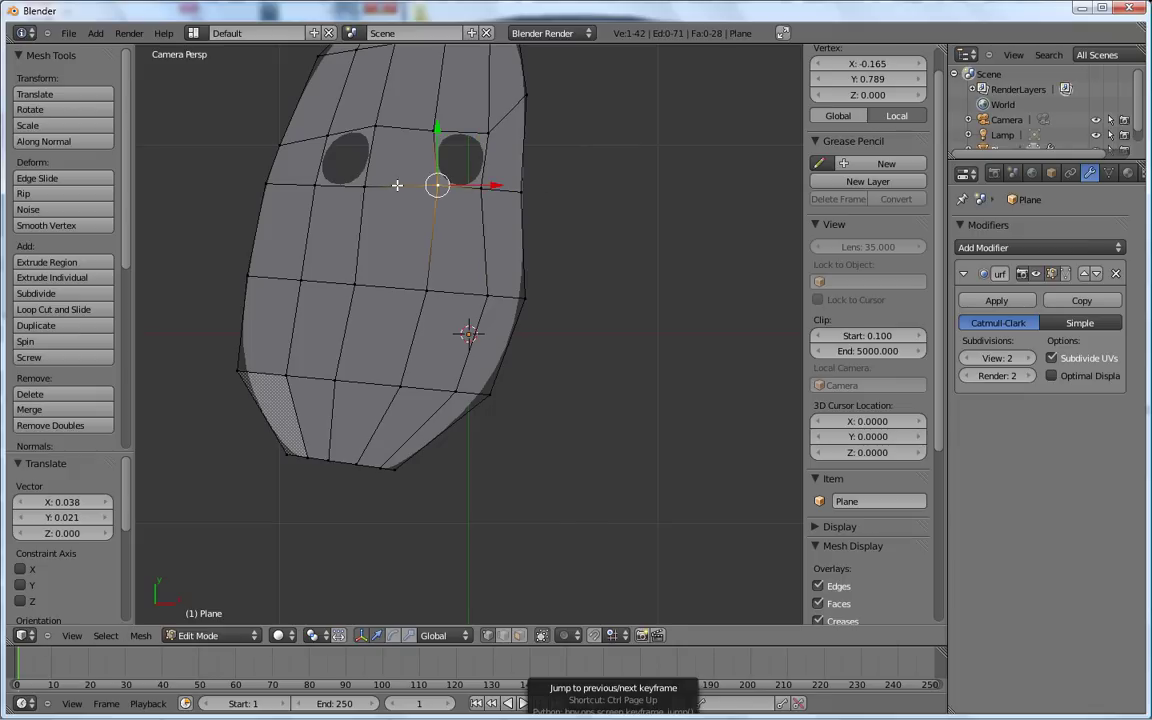
{"action": "right_click", "coordinate": [373, 125]}
{"action": "key", "text": "g"}
{"action": "left_click", "coordinate": [371, 140]}
{"action": "right_click", "coordinate": [324, 129]}
{"action": "right_click", "coordinate": [325, 184]}
{"action": "key", "text": "g"}
{"action": "left_click", "coordinate": [324, 185]}
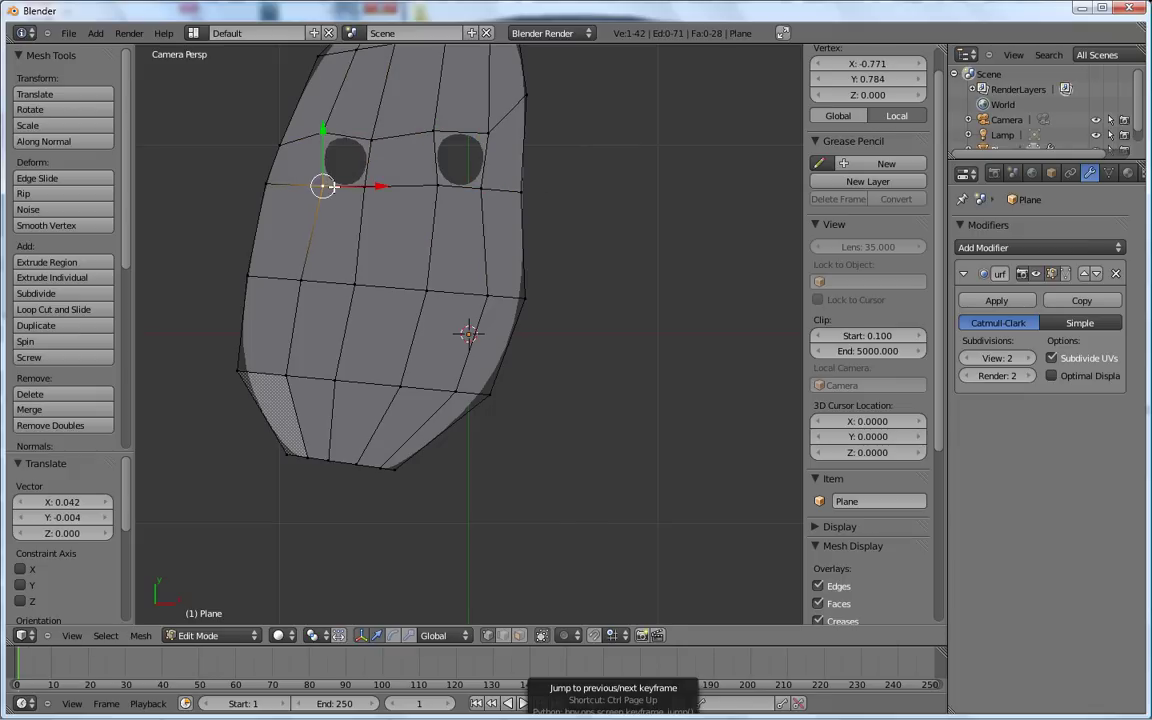
{"action": "key", "text": "g"}
{"action": "left_click", "coordinate": [370, 185]}
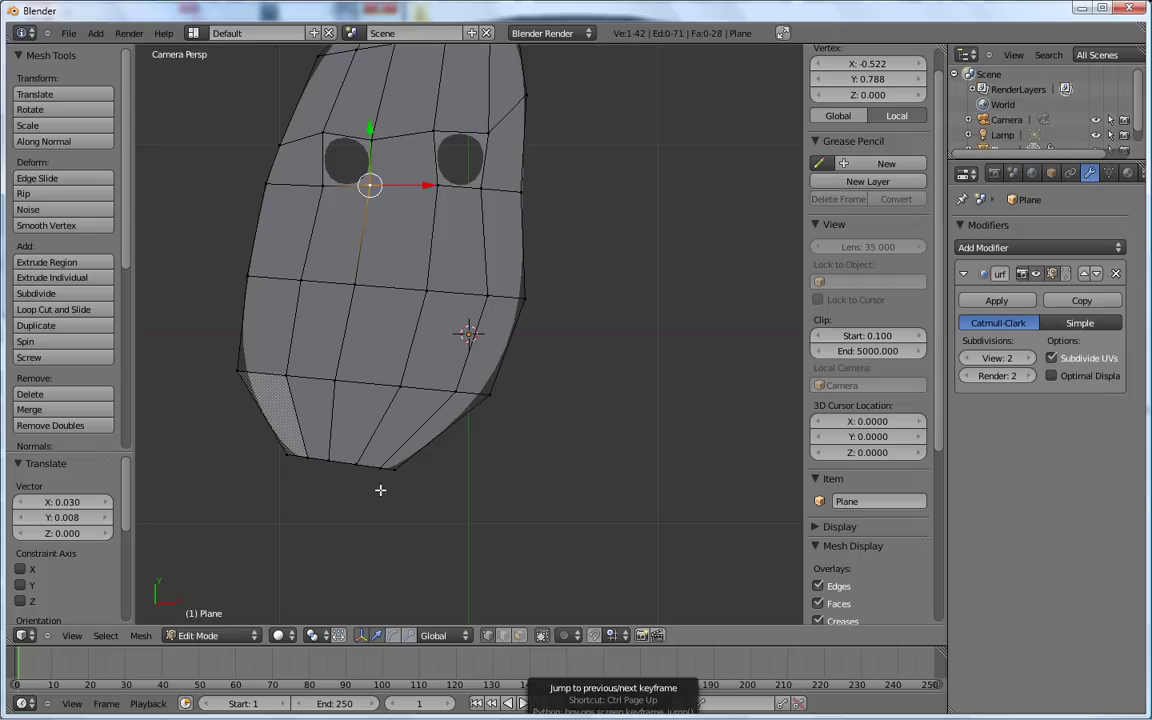
{"action": "key", "text": "ctrl+r"}
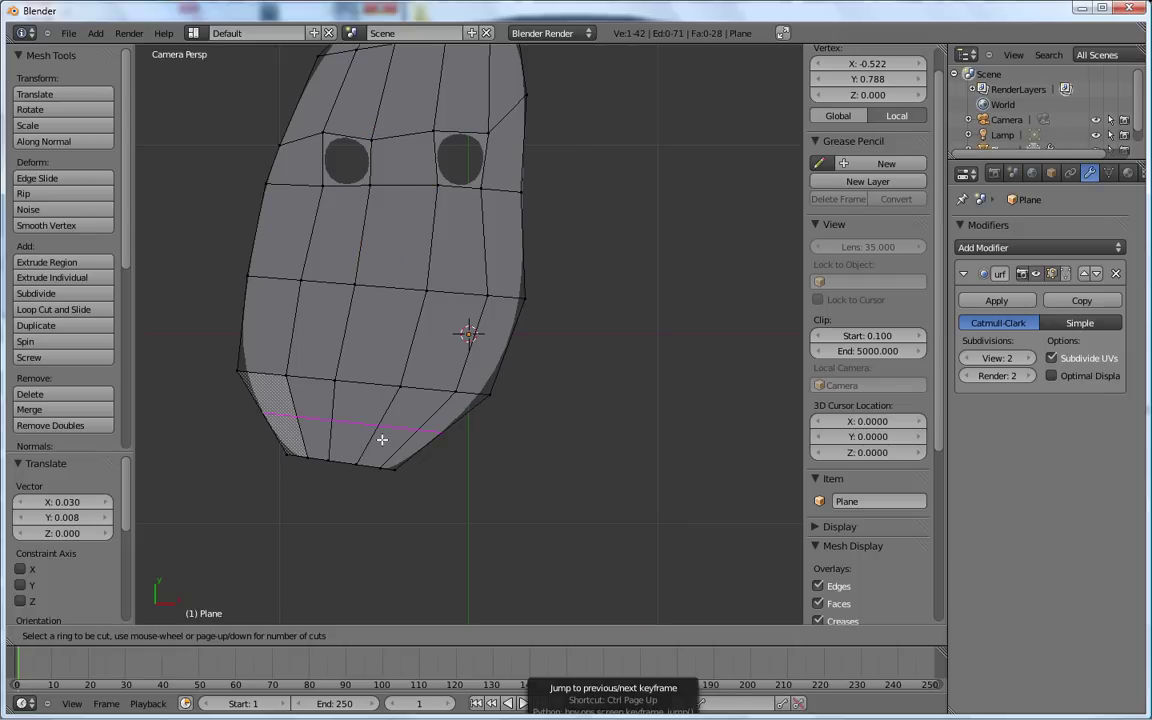
Step: Add a horizontal loop cut across the lower band and delete three adjacent faces for a mouth
{"action": "left_click", "coordinate": [382, 439]}
{"action": "left_click", "coordinate": [358, 410]}
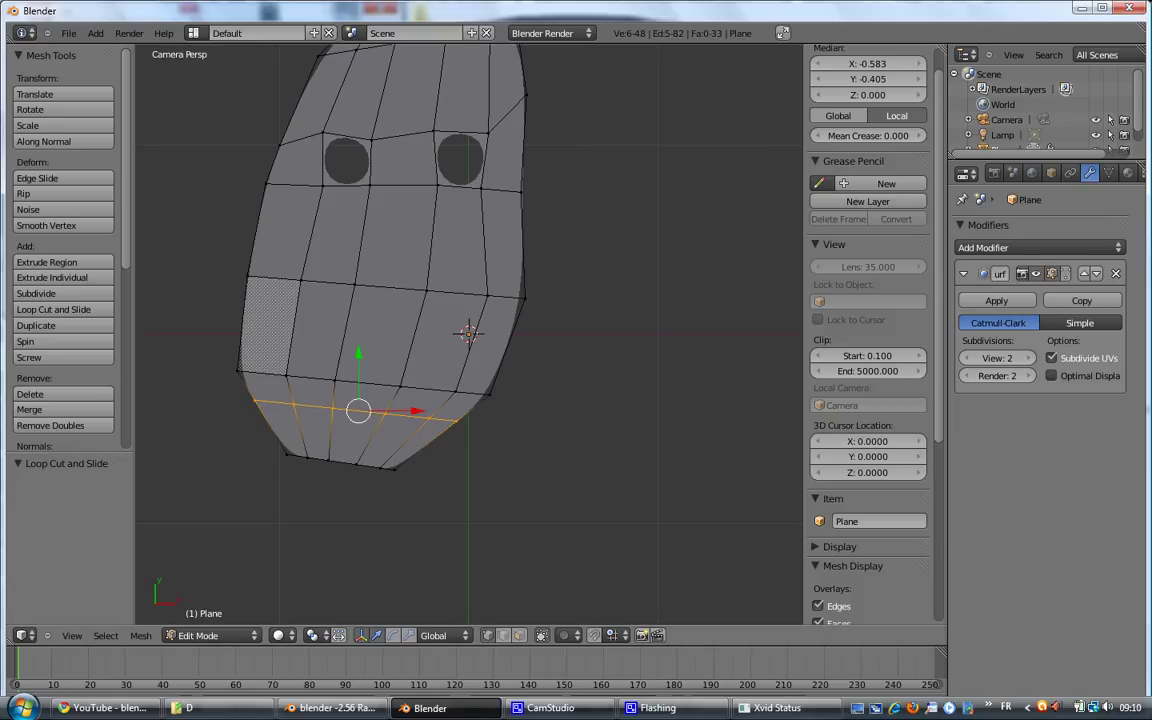
{"action": "left_click", "coordinate": [518, 635]}
{"action": "right_click", "coordinate": [311, 391]}
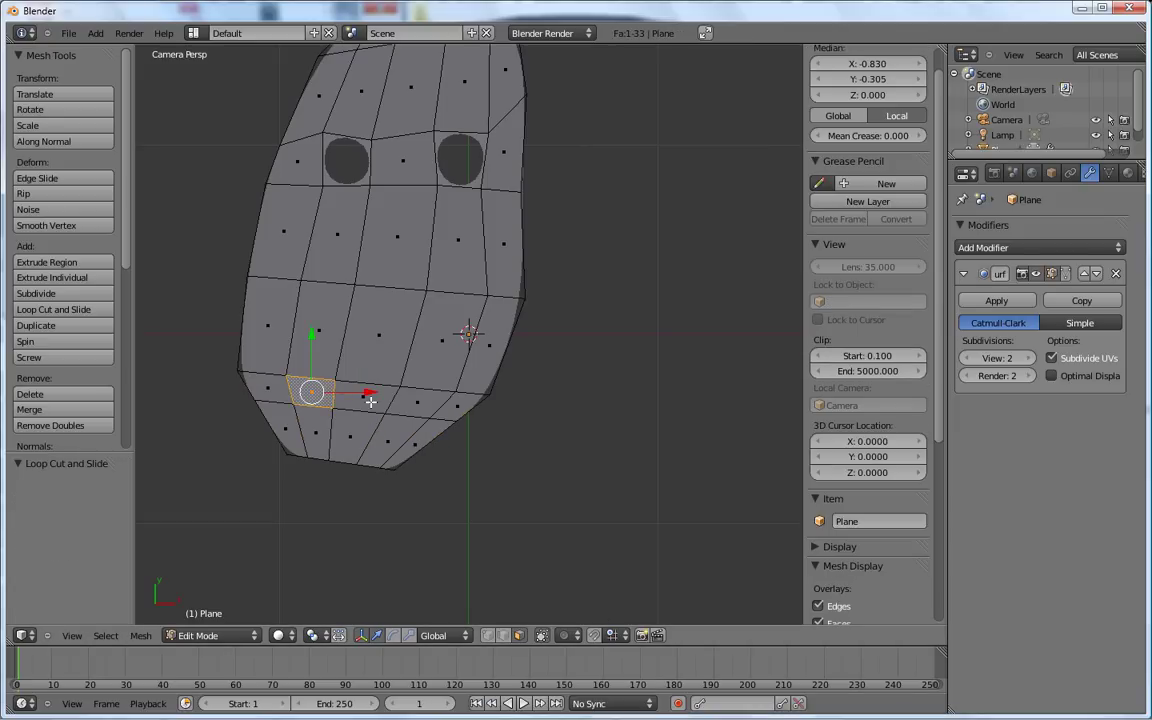
{"action": "right_click", "coordinate": [368, 398], "text": "shift"}
{"action": "right_click", "coordinate": [417, 402], "text": "shift"}
{"action": "key", "text": "x"}
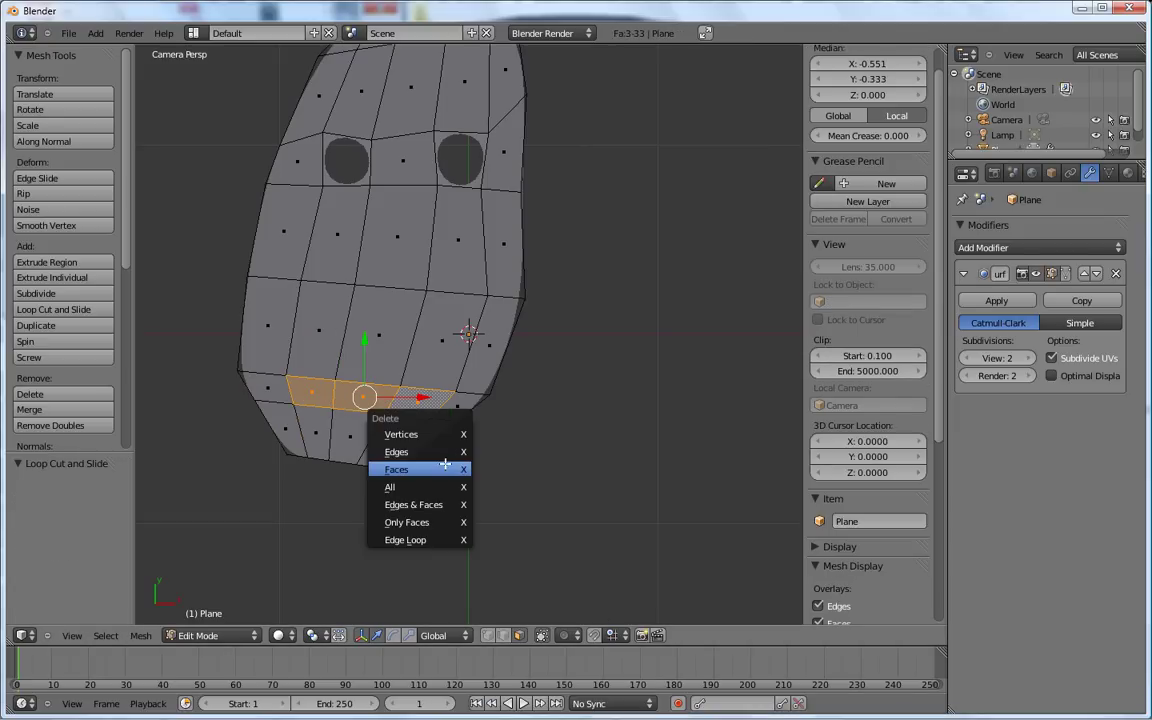
{"action": "left_click", "coordinate": [443, 469]}
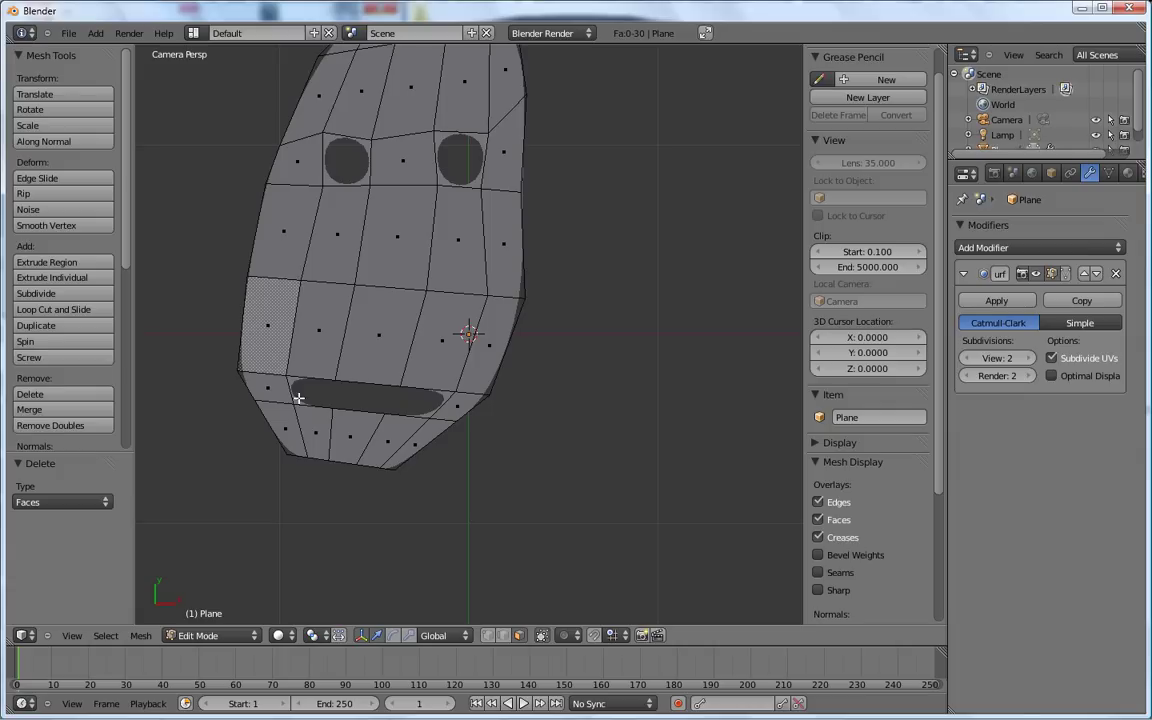
{"action": "left_click", "coordinate": [488, 635]}
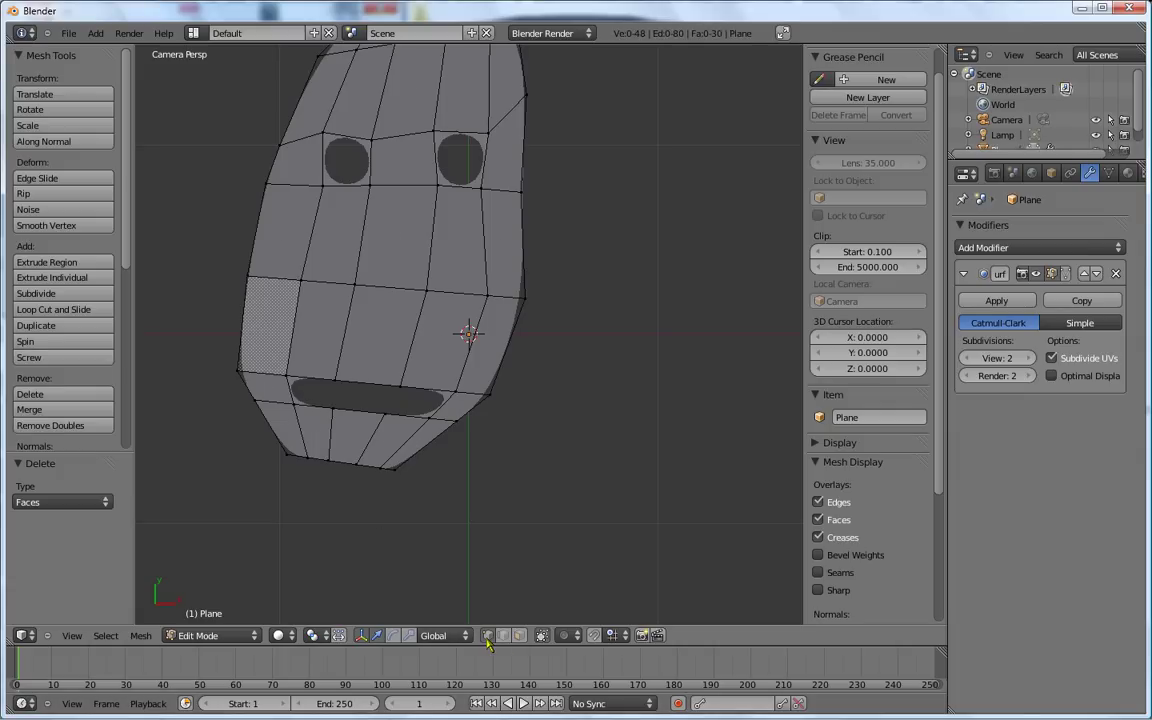
{"action": "right_click", "coordinate": [286, 375]}
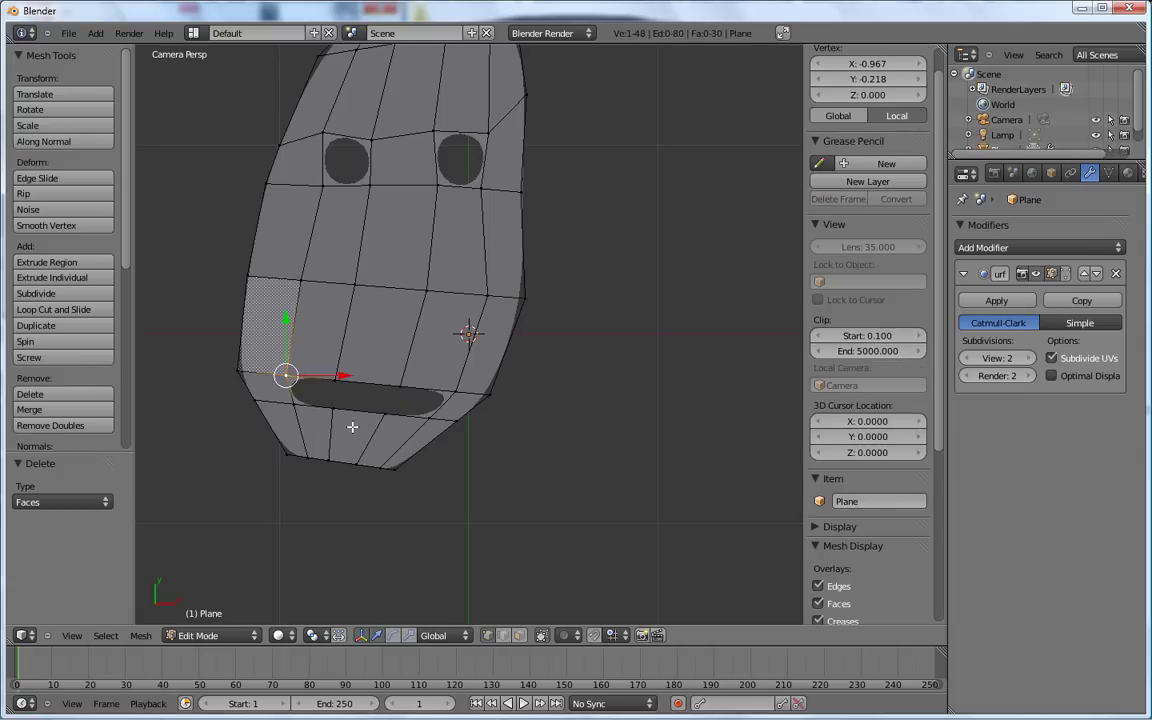
Step: Raise both mouth corners and shift two lower-lip vertices vertically to curve a smile
{"action": "left_click", "coordinate": [457, 388], "text": "shift"}
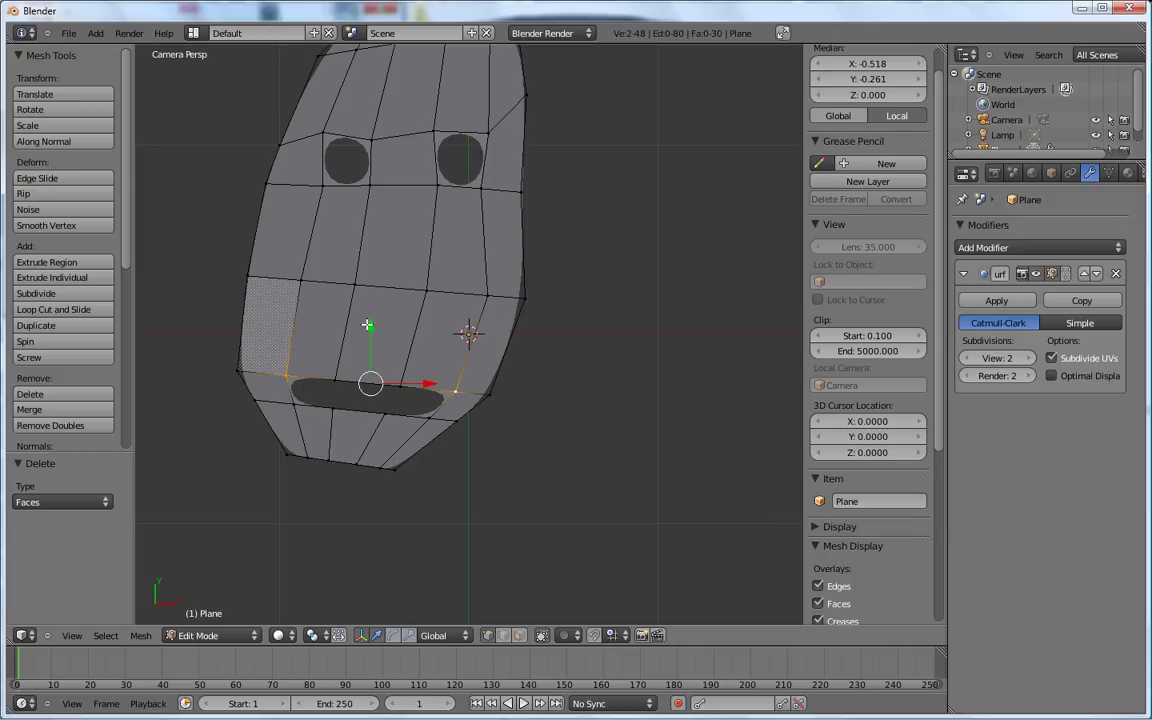
{"action": "left_click_drag", "start_coordinate": [371, 325], "coordinate": [385, 281]}
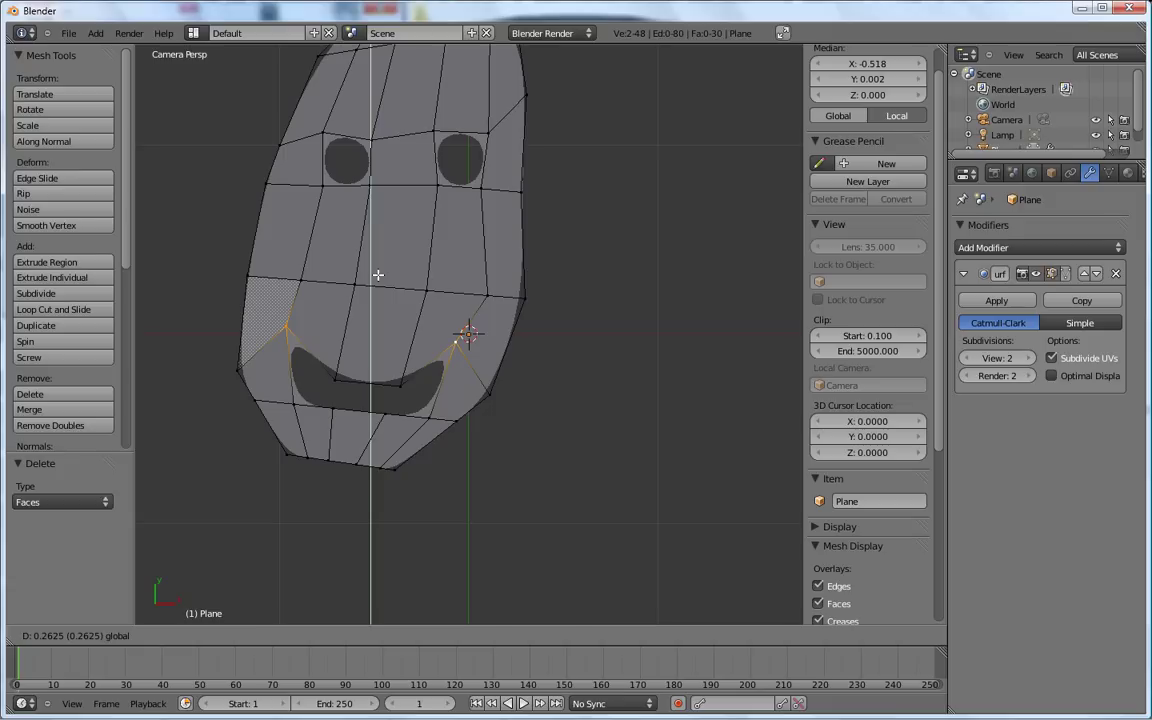
{"action": "right_click", "coordinate": [333, 376]}
{"action": "right_click", "coordinate": [399, 382], "text": "shift"}
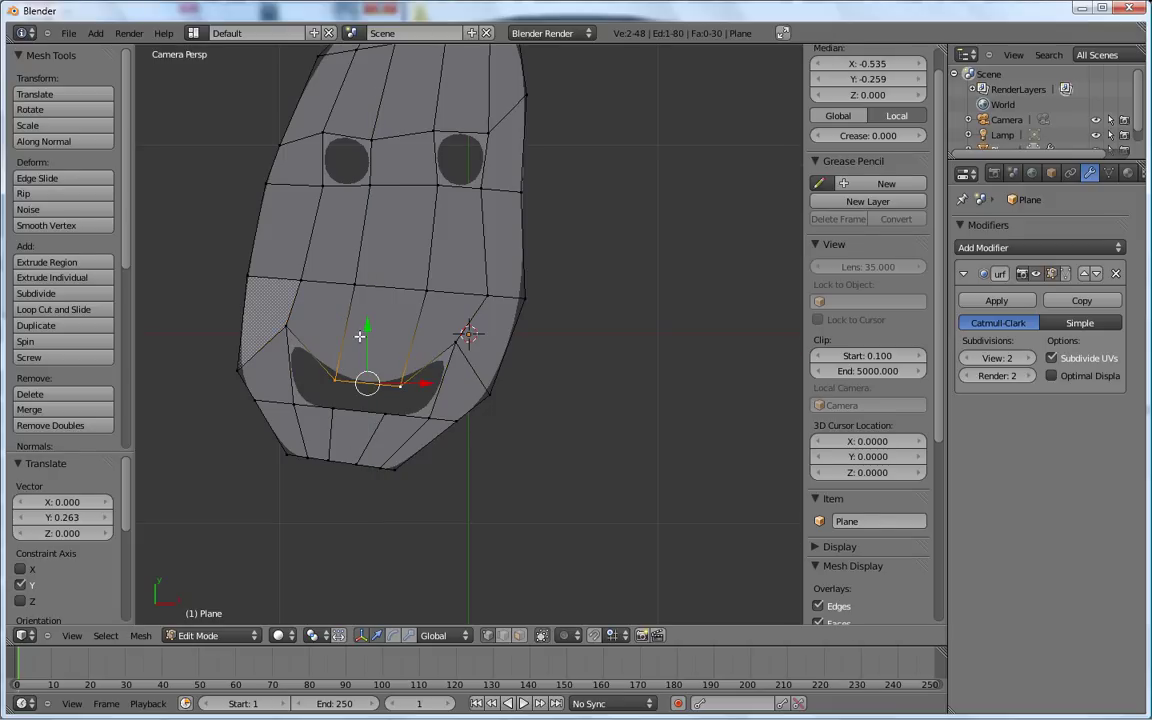
{"action": "key", "text": "g"}
{"action": "key", "text": "y"}
{"action": "left_click", "coordinate": [348, 318]}
Step: Reposition the lower-lip vertices and render the face with F12
{"action": "key", "text": "g"}
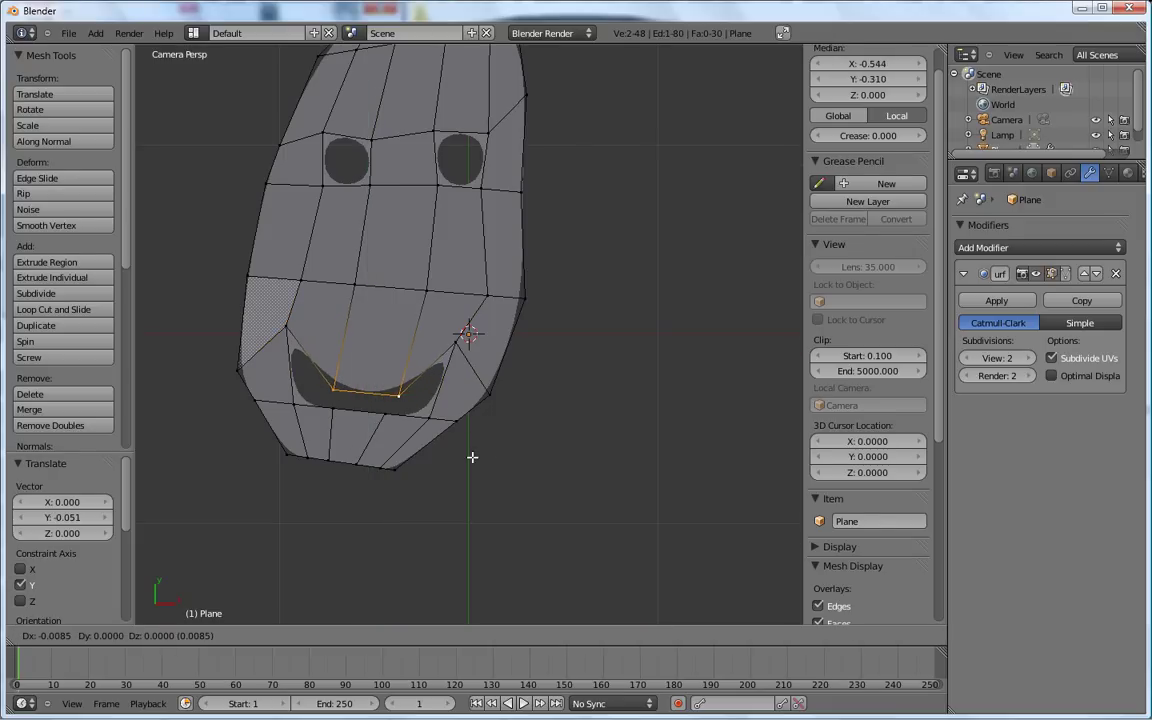
{"action": "left_click", "coordinate": [477, 456]}
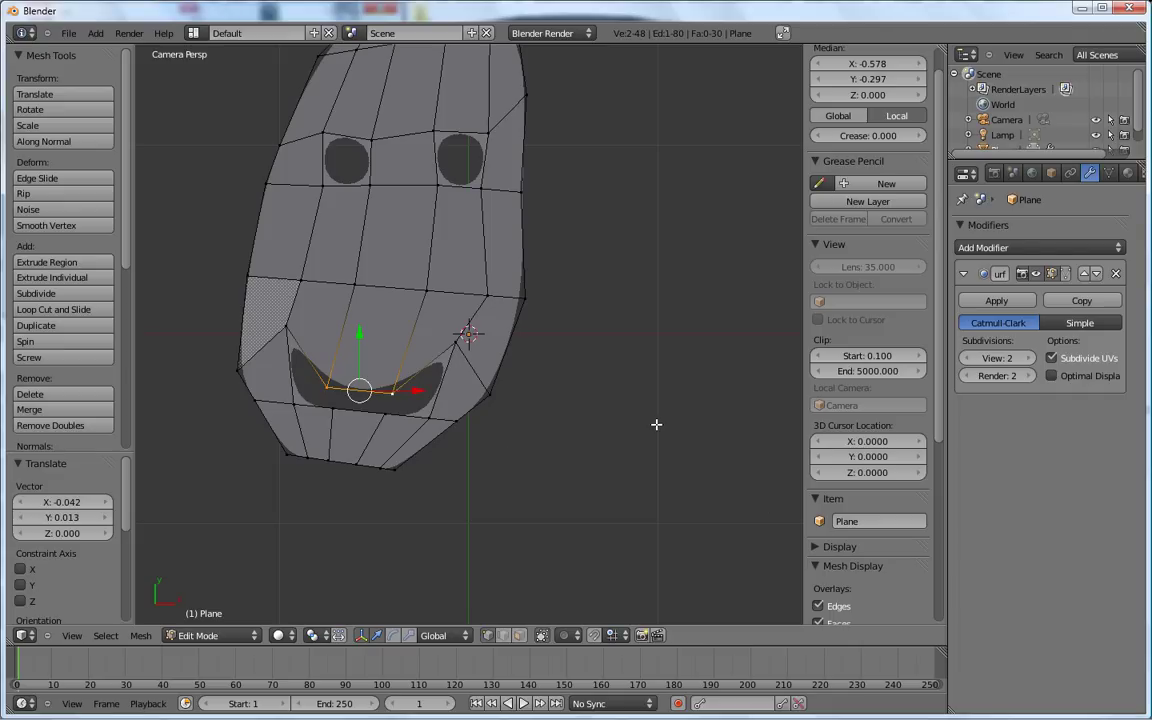
{"action": "key", "text": "F12"}
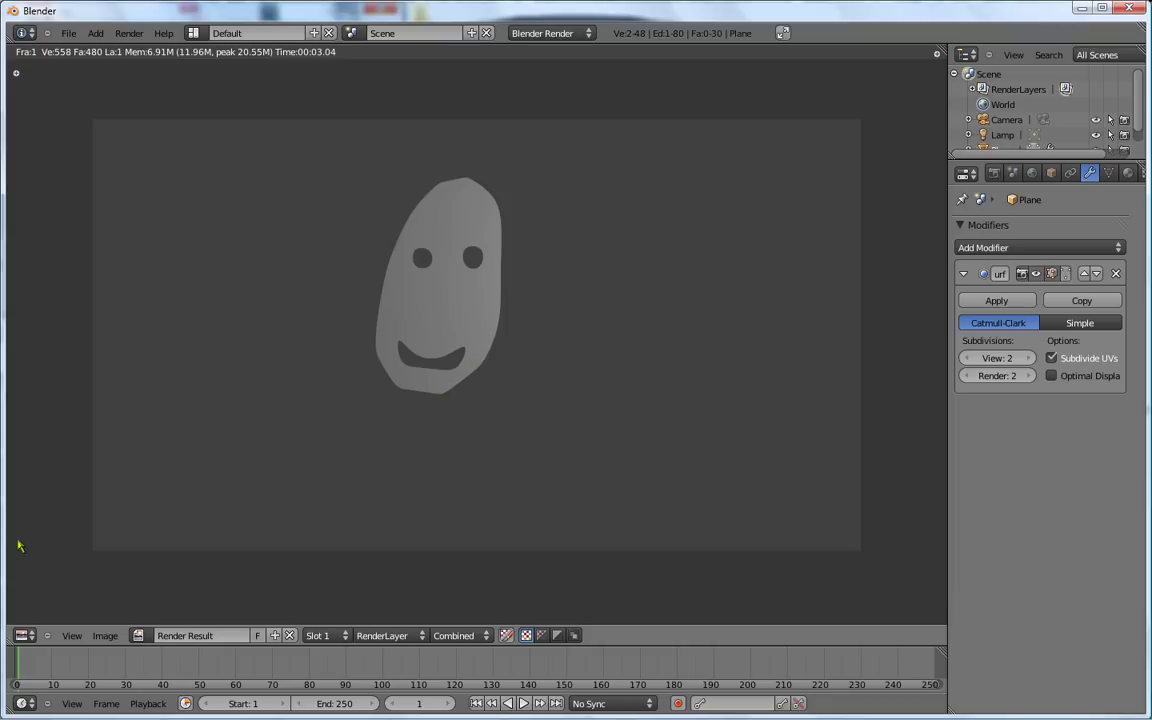
Step: Switch the render area back to the 3D View and leave Edit Mode
{"action": "left_click", "coordinate": [24, 634]}
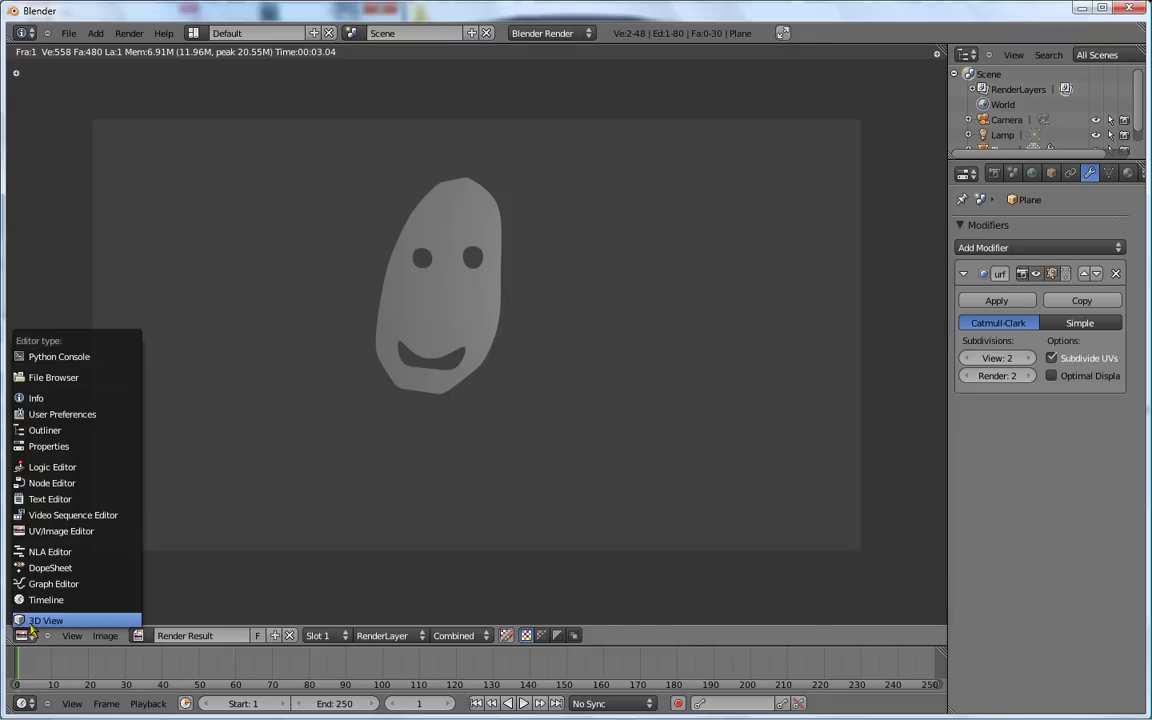
{"action": "left_click", "coordinate": [40, 620]}
{"action": "scroll", "coordinate": [380, 215], "scroll_direction": "down", "scroll_amount": 2}
{"action": "scroll", "coordinate": [430, 232], "scroll_direction": "up", "scroll_amount": 3}
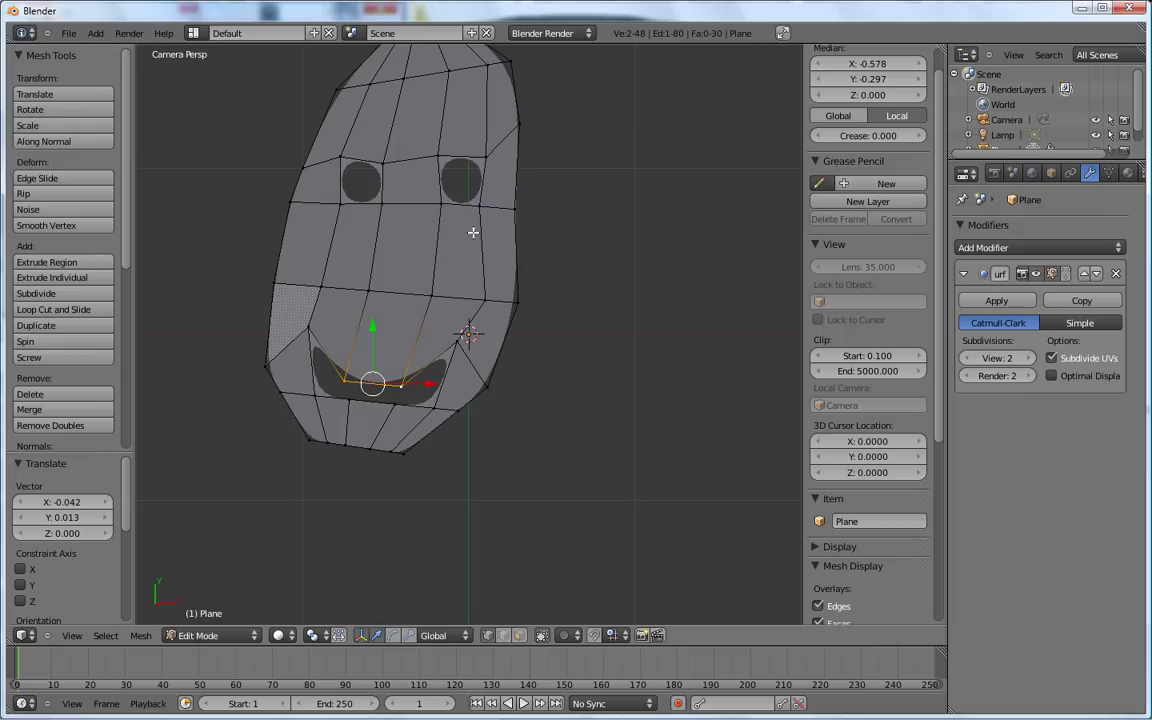
{"action": "key", "text": "Tab"}
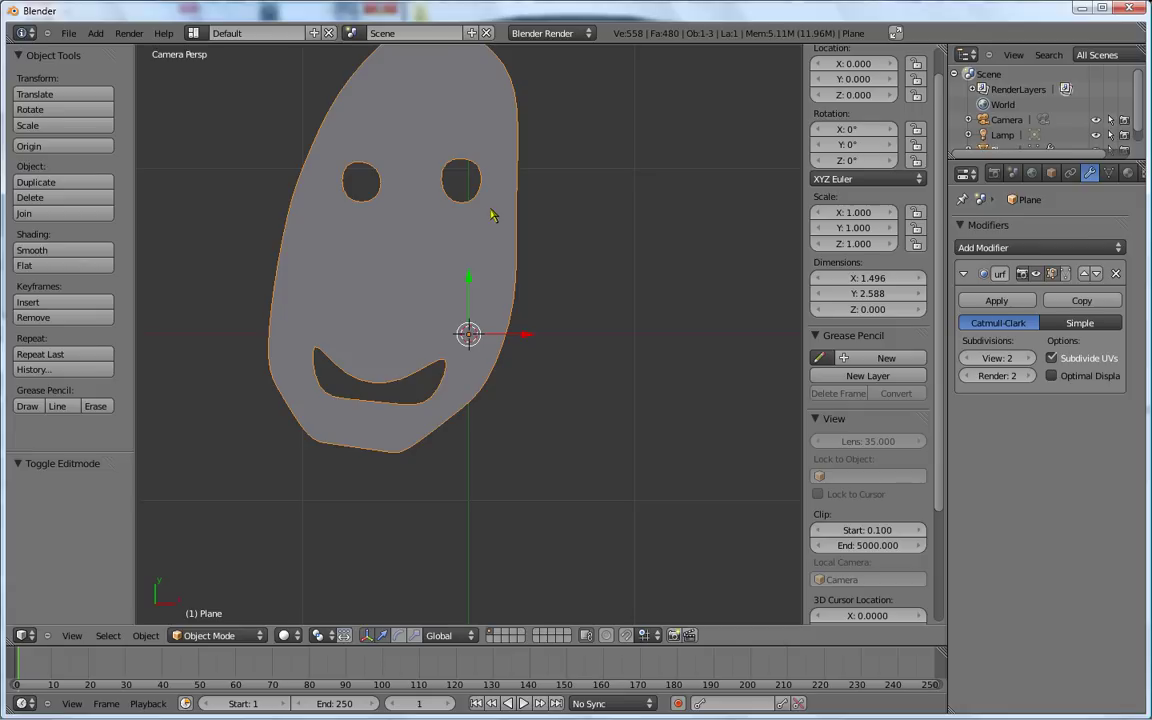
Step: Leave camera view, go orthographic, frame the face and orbit to see it frontally
{"action": "key", "text": "KP_0"}
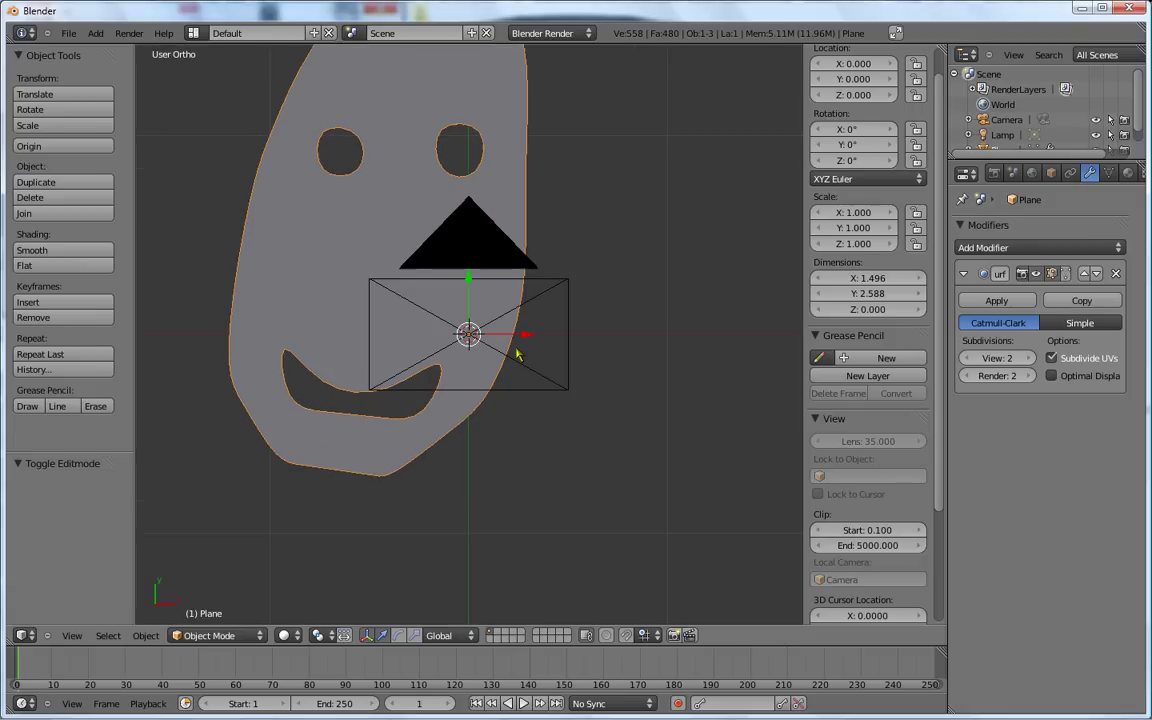
{"action": "key", "text": "KP_5"}
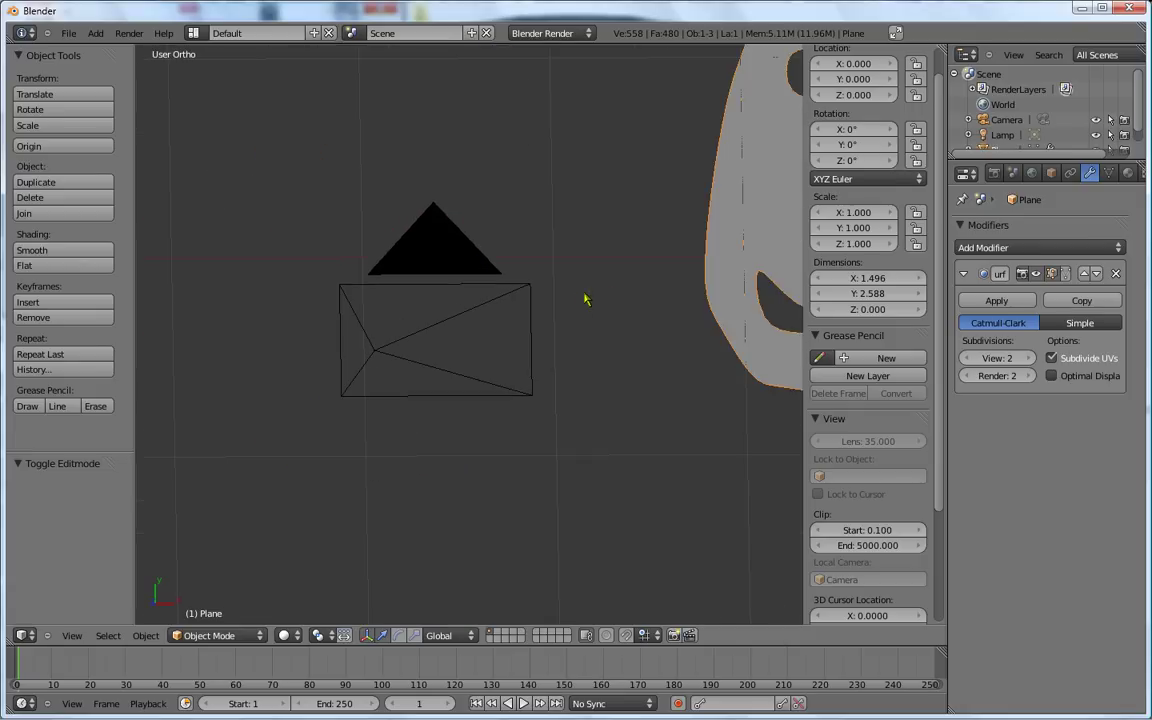
{"action": "key", "text": "KP_Decimal"}
{"action": "scroll", "coordinate": [560, 300], "scroll_direction": "down", "scroll_amount": 2}
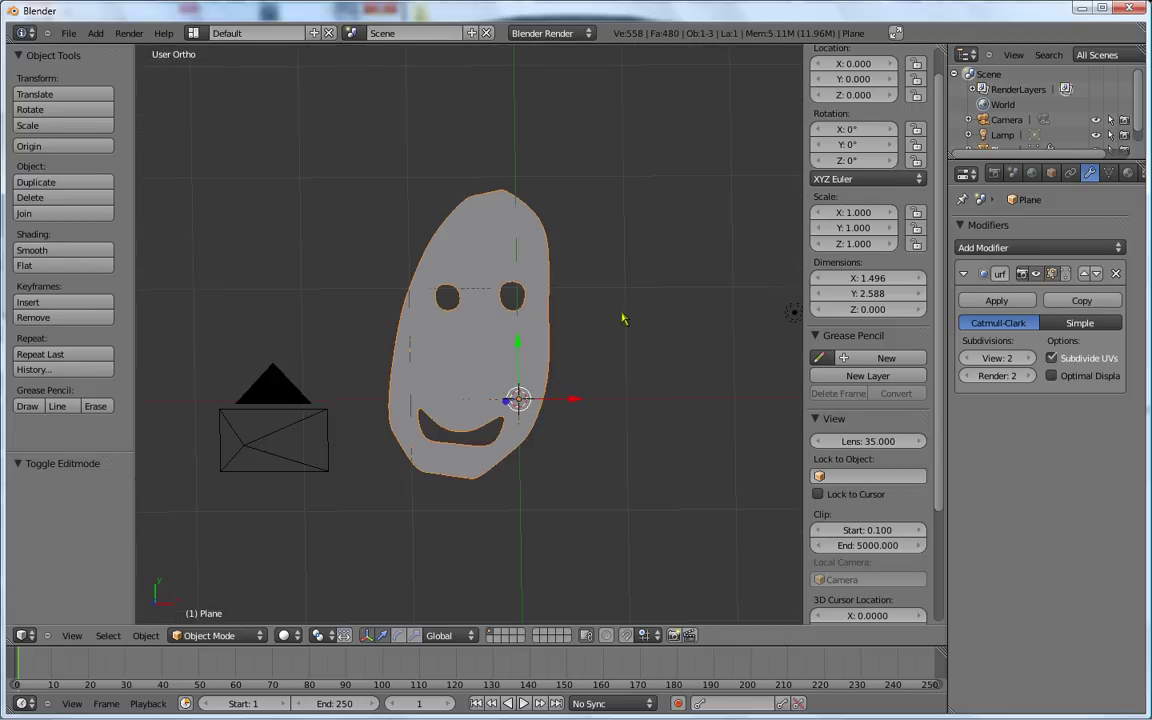
{"action": "mouse_move", "coordinate": [556, 330]}
{"action": "middle_mouse_down"}
{"action": "mouse_move", "coordinate": [460, 328]}
{"action": "mouse_move", "coordinate": [517, 311]}
{"action": "mouse_move", "coordinate": [506, 334]}
{"action": "mouse_move", "coordinate": [520, 369]}
{"action": "middle_mouse_up"}
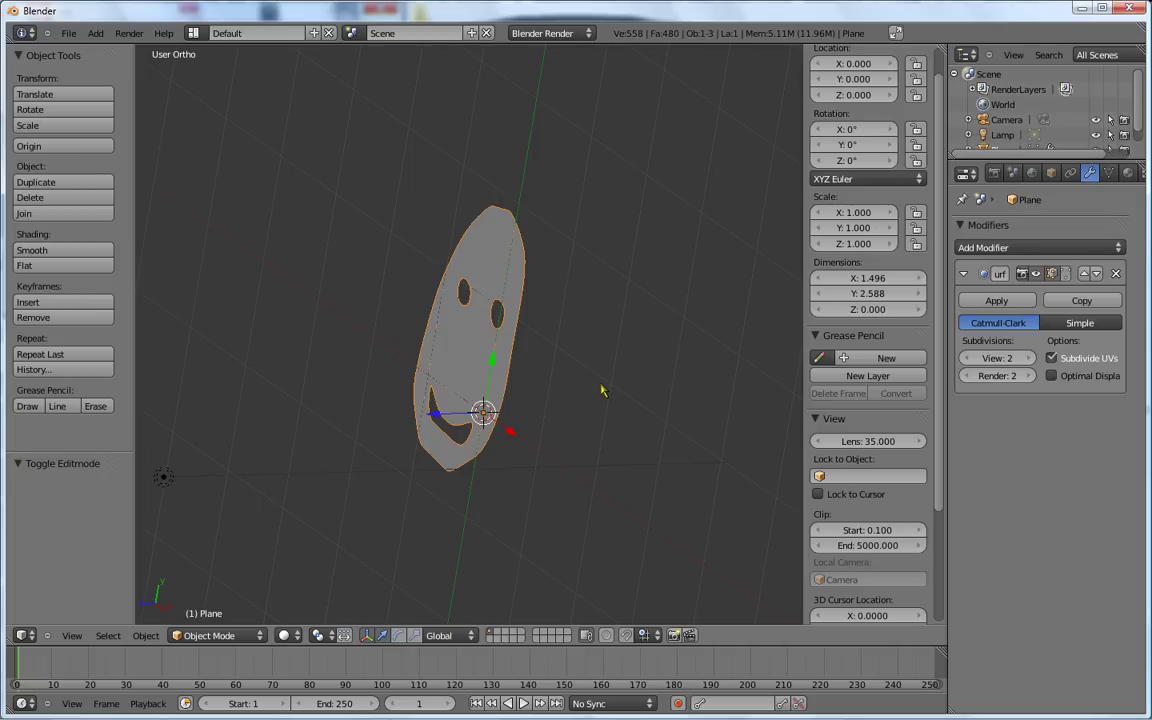
{"action": "middle_click_drag", "start_coordinate": [602, 391], "coordinate": [637, 350]}
Step: Add a new plane and view it from the top
{"action": "key", "text": "shift+a"}
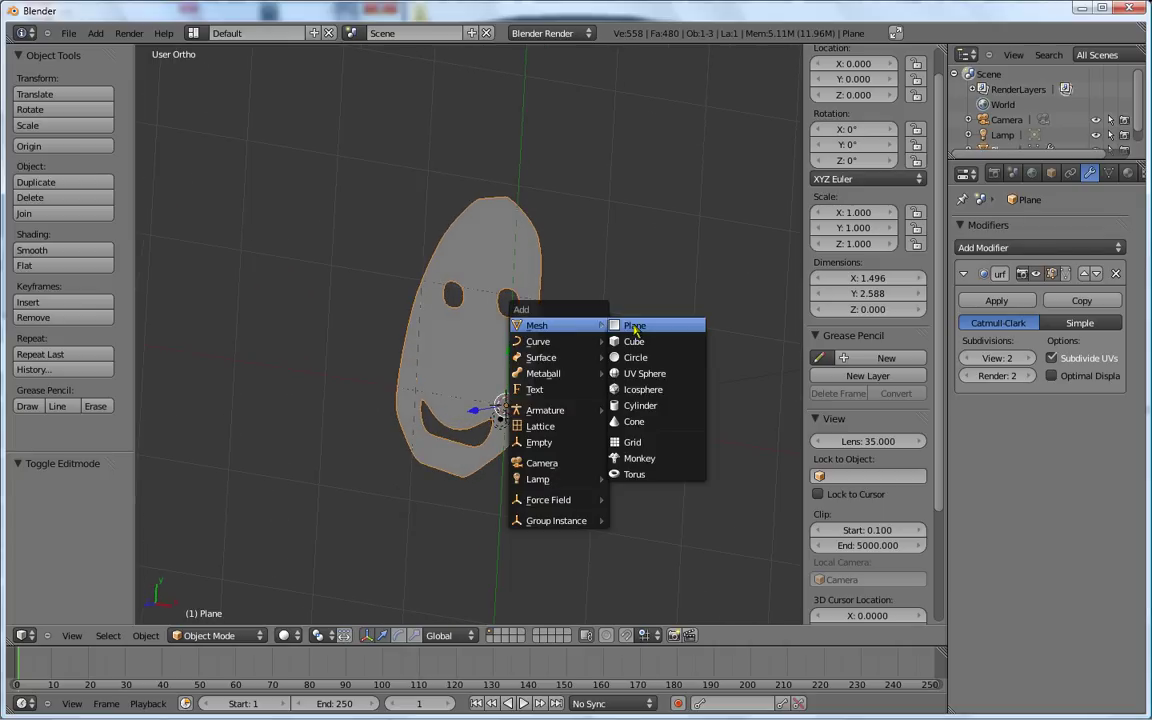
{"action": "left_click", "coordinate": [637, 327]}
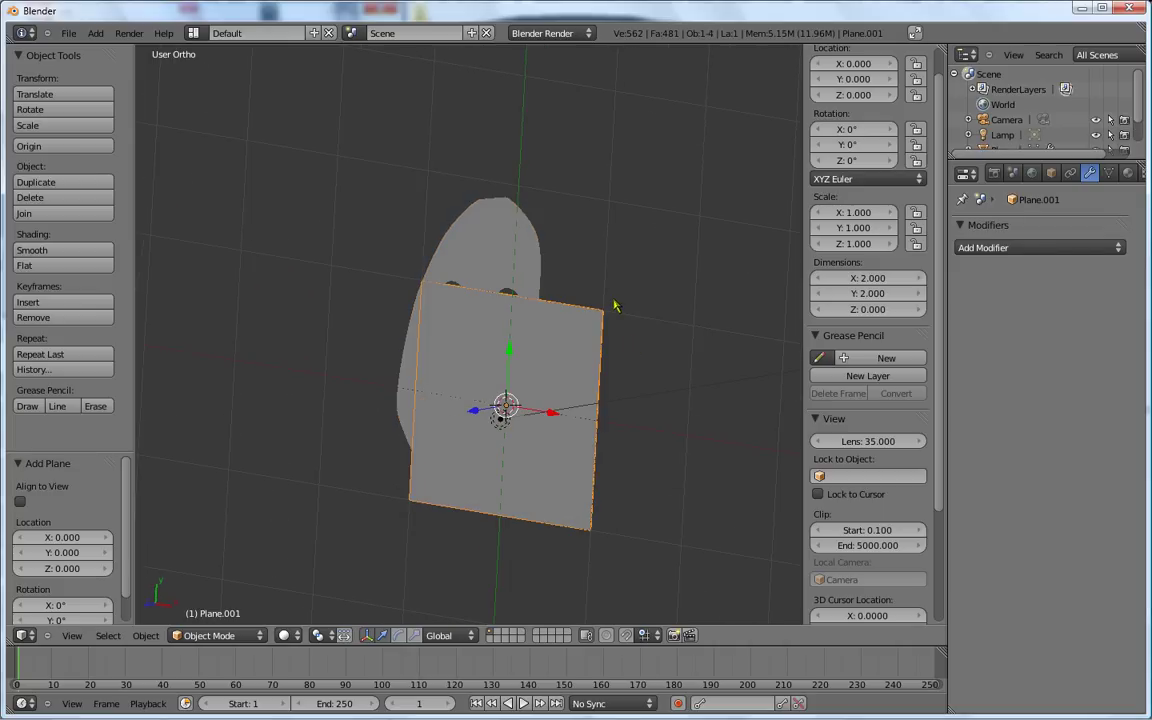
{"action": "key", "text": "KP_7"}
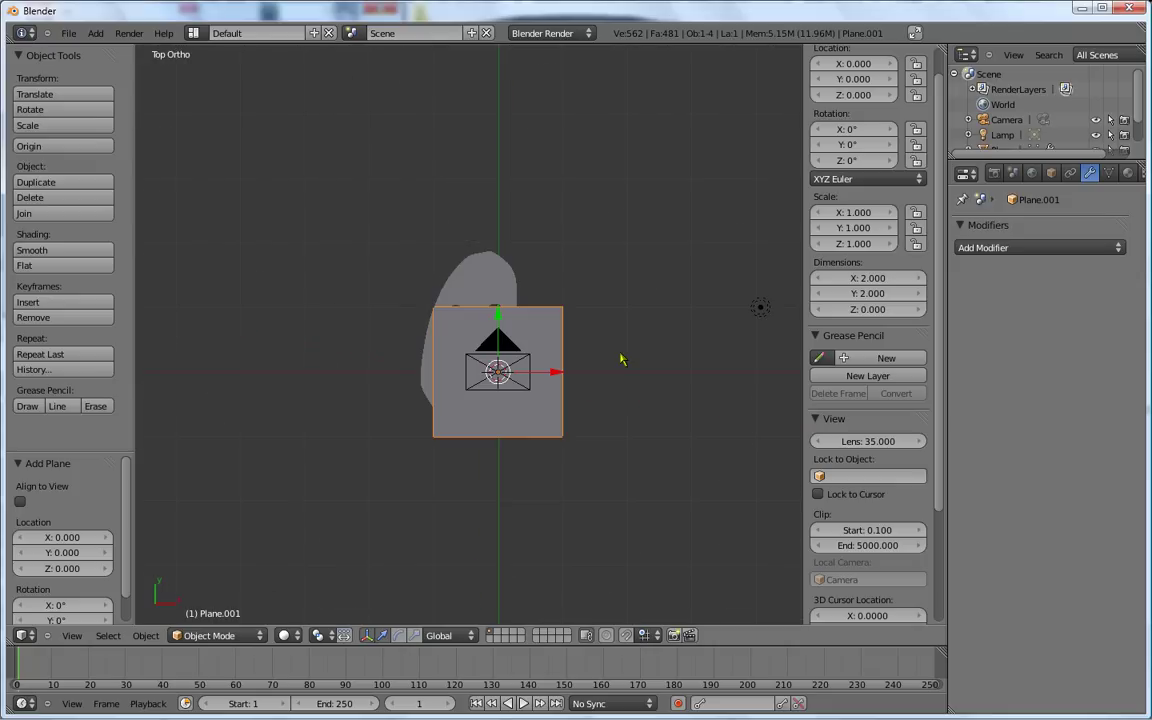
{"action": "scroll", "coordinate": [555, 355], "scroll_direction": "up", "scroll_amount": 5}
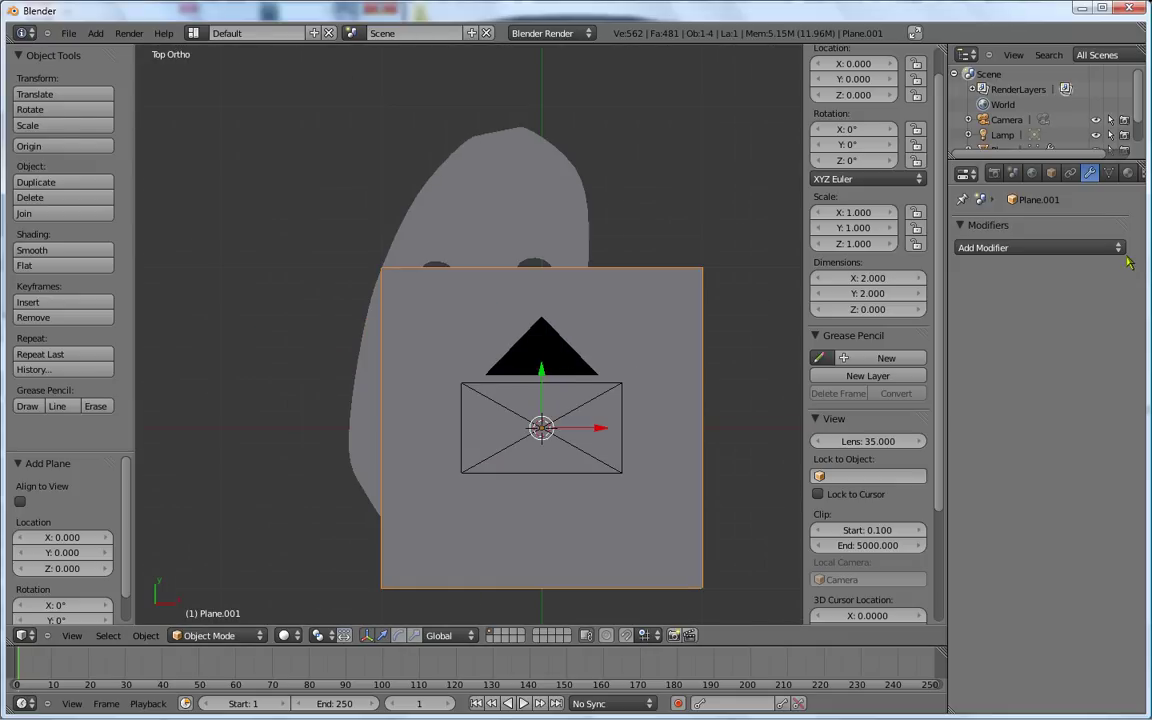
Step: Give the new plane a Subdivision Surface modifier with View subdivisions set to 3
{"action": "left_click", "coordinate": [1119, 250]}
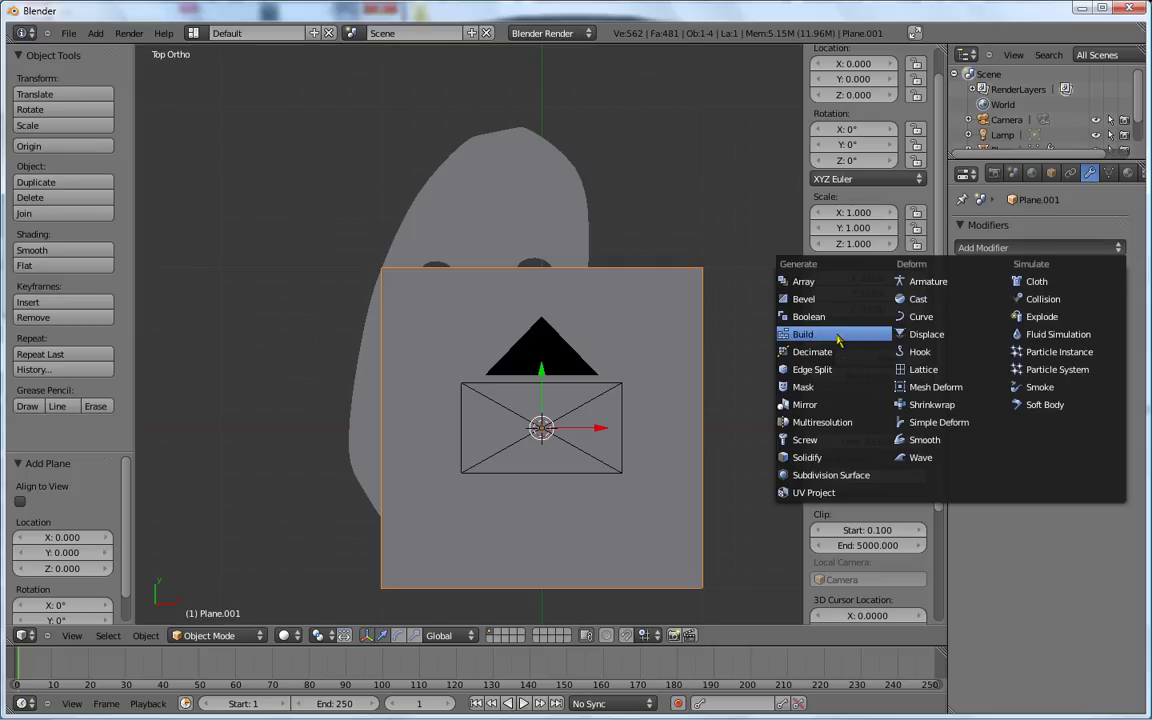
{"action": "left_click", "coordinate": [821, 475]}
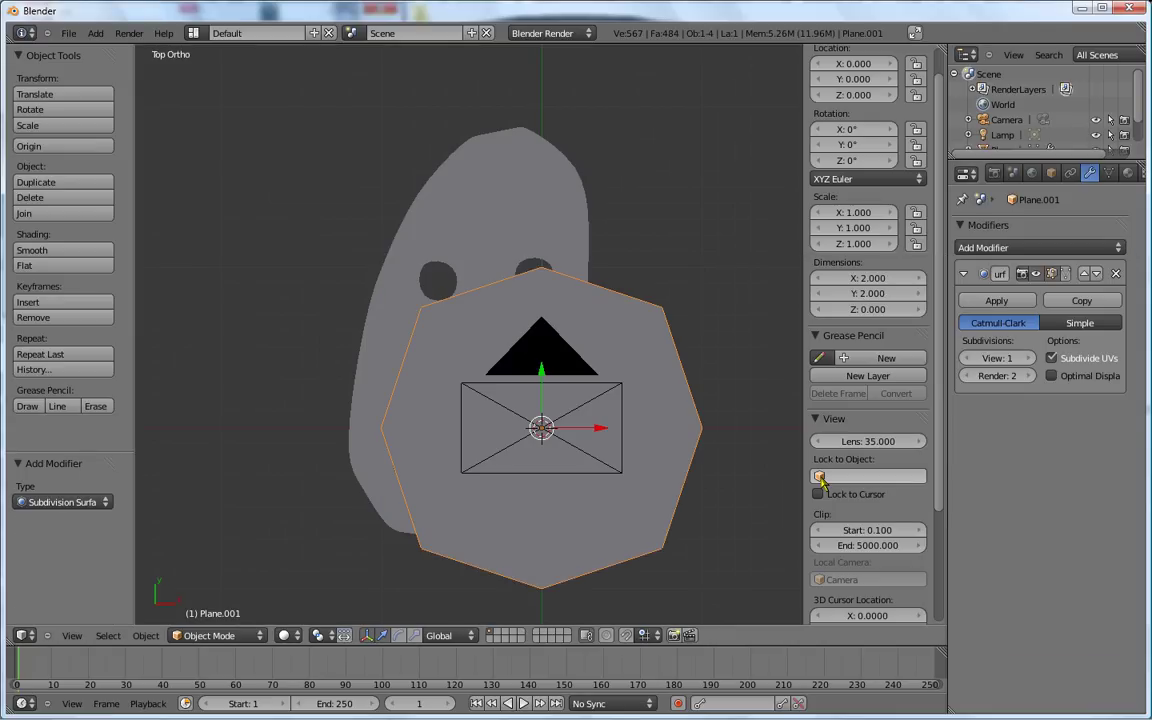
{"action": "left_click", "coordinate": [1030, 358]}
{"action": "left_click", "coordinate": [1030, 358]}
{"action": "scroll", "coordinate": [658, 239], "scroll_direction": "down", "scroll_amount": 2}
{"action": "scroll", "coordinate": [627, 292], "scroll_direction": "down", "scroll_amount": 1}
{"action": "scroll", "coordinate": [627, 292], "scroll_direction": "up", "scroll_amount": 2}
{"action": "scroll", "coordinate": [618, 305], "scroll_direction": "up", "scroll_amount": 3}
{"action": "scroll", "coordinate": [612, 310], "scroll_direction": "down", "scroll_amount": 4}
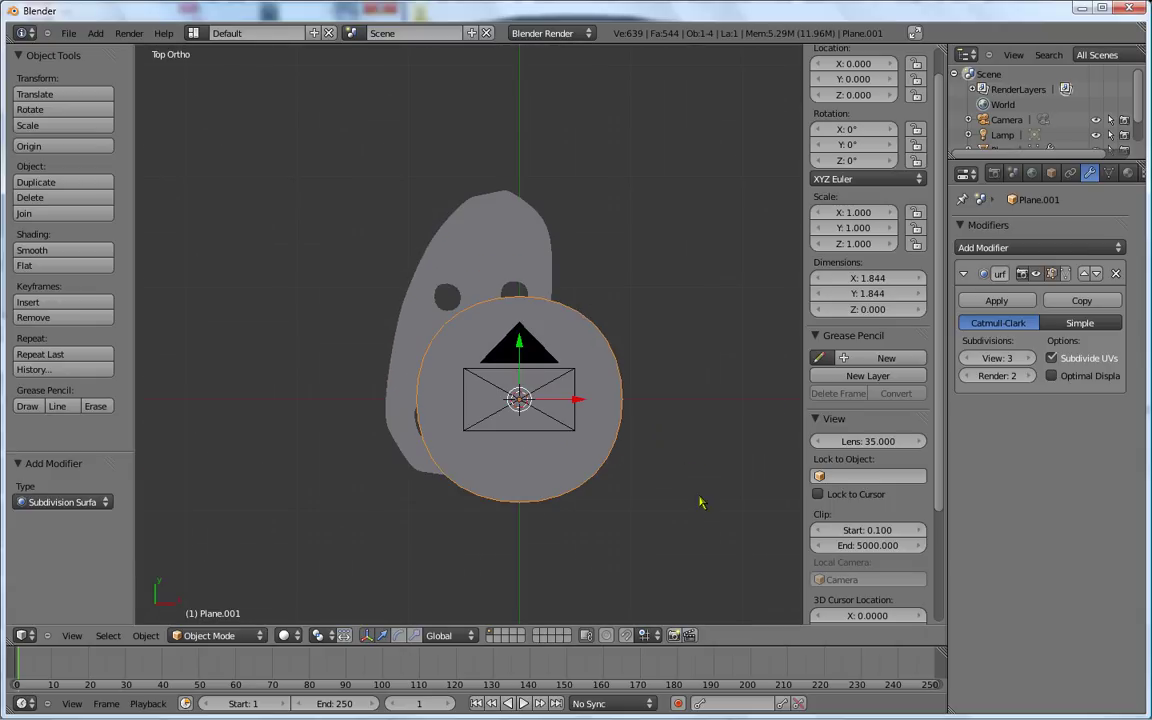
{"action": "key", "text": "s"}
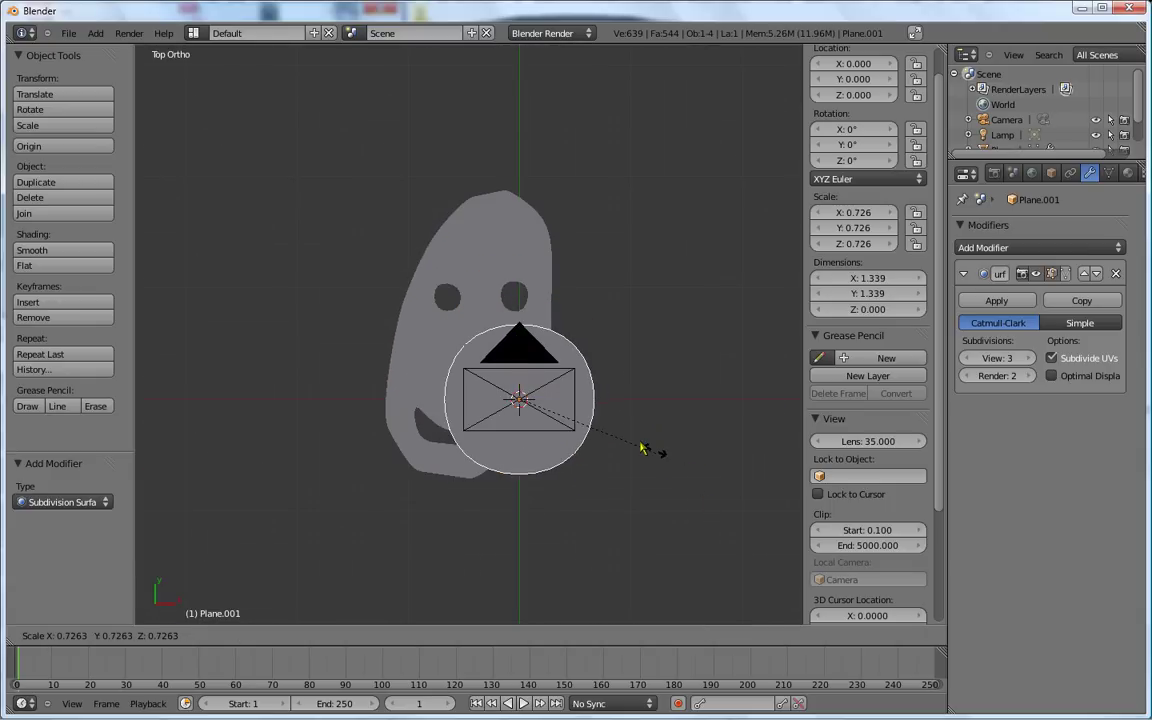
Step: Scale the disc to 0.188 and place it at X -0.036, Y 0.948, Z -0.029 over the right eye
{"action": "left_click", "coordinate": [560, 403]}
{"action": "left_click_drag", "start_coordinate": [520, 340], "coordinate": [507, 248]}
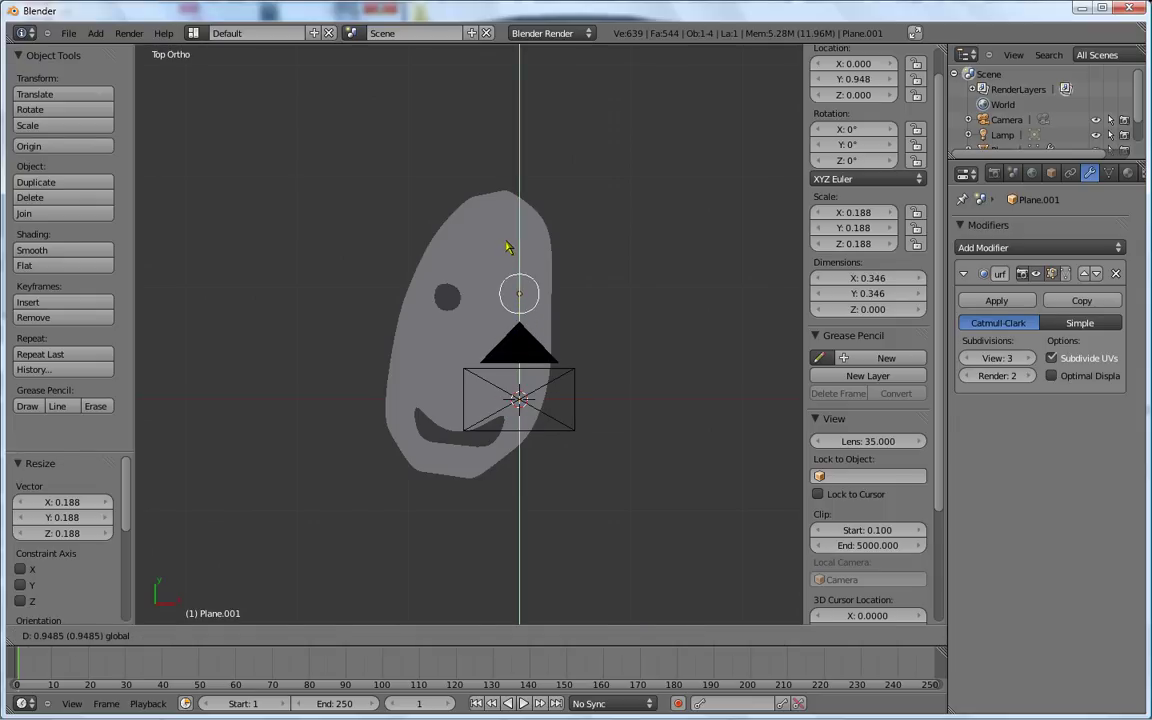
{"action": "left_click_drag", "start_coordinate": [543, 290], "coordinate": [567, 298]}
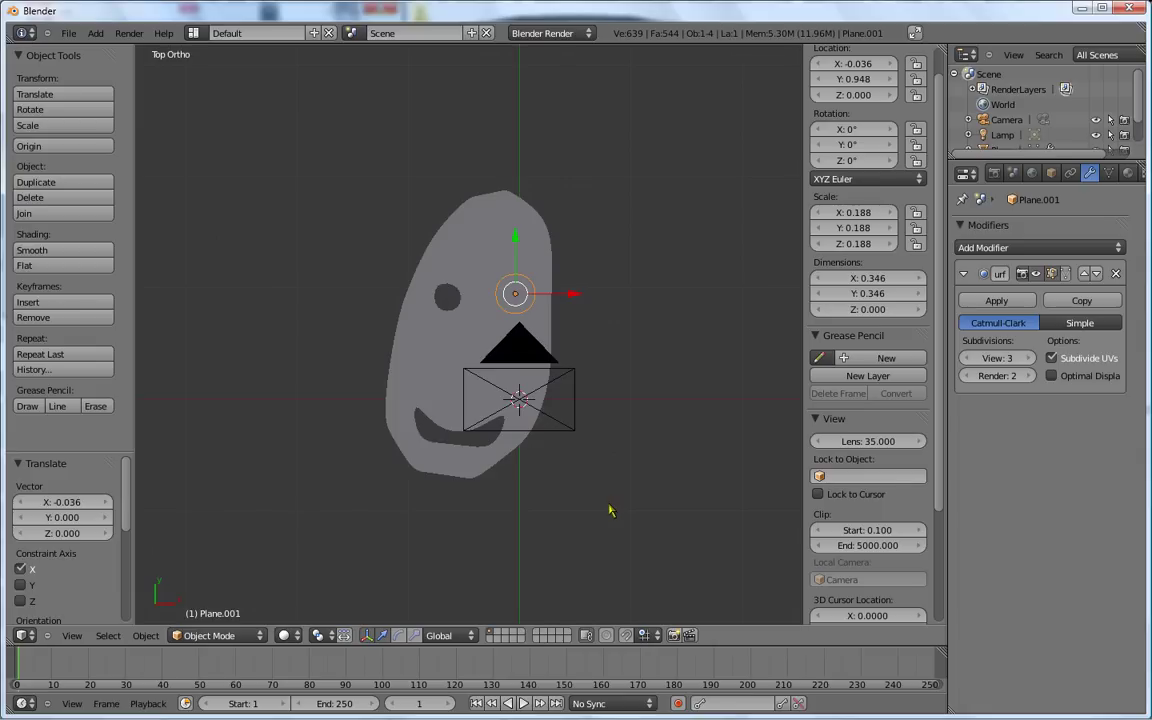
{"action": "middle_click_drag", "start_coordinate": [610, 511], "coordinate": [478, 465]}
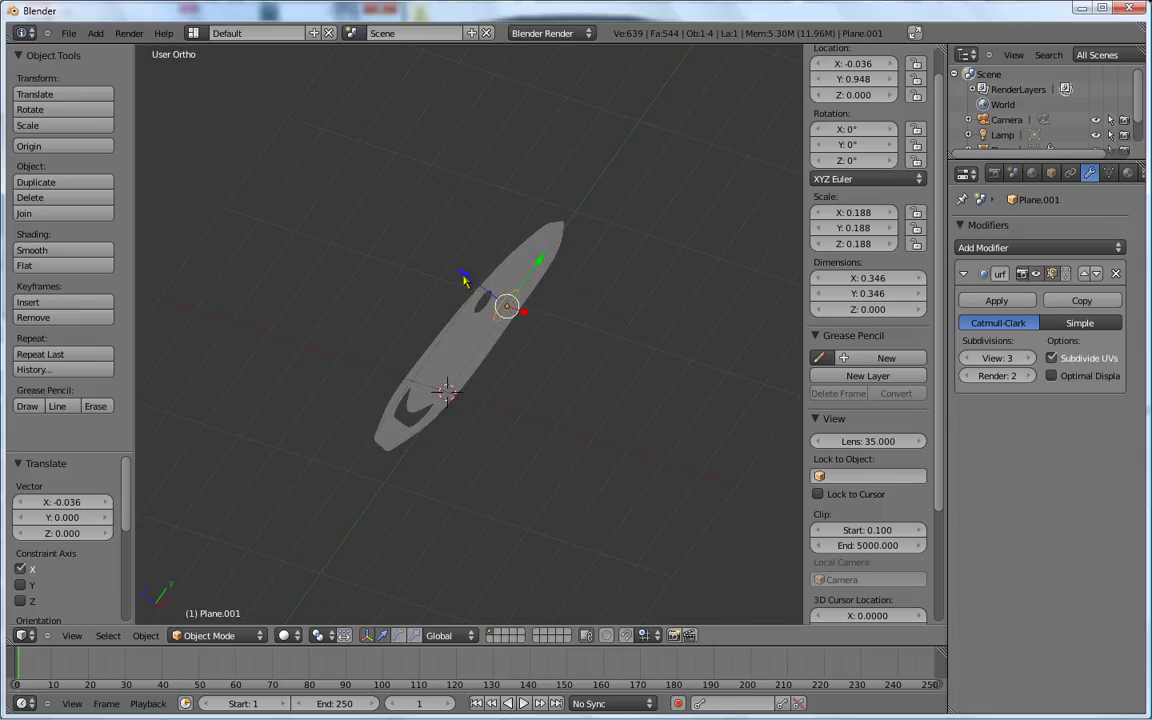
{"action": "left_click_drag", "start_coordinate": [463, 281], "coordinate": [467, 283]}
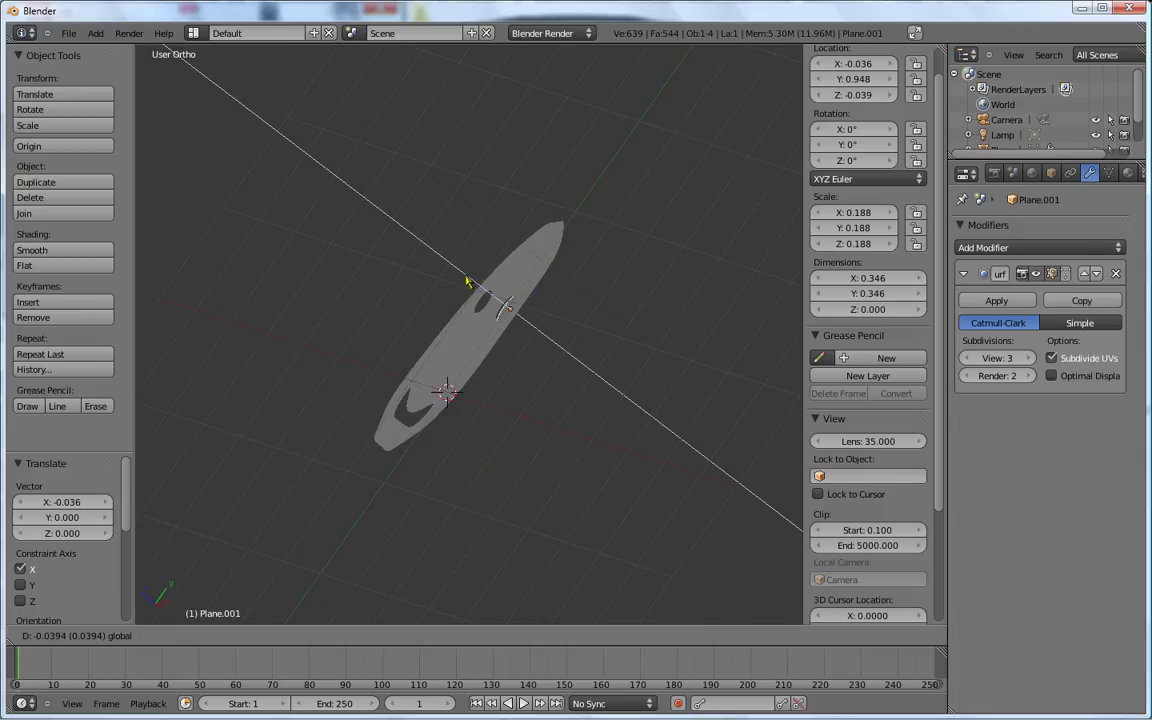
{"action": "left_click", "coordinate": [466, 280]}
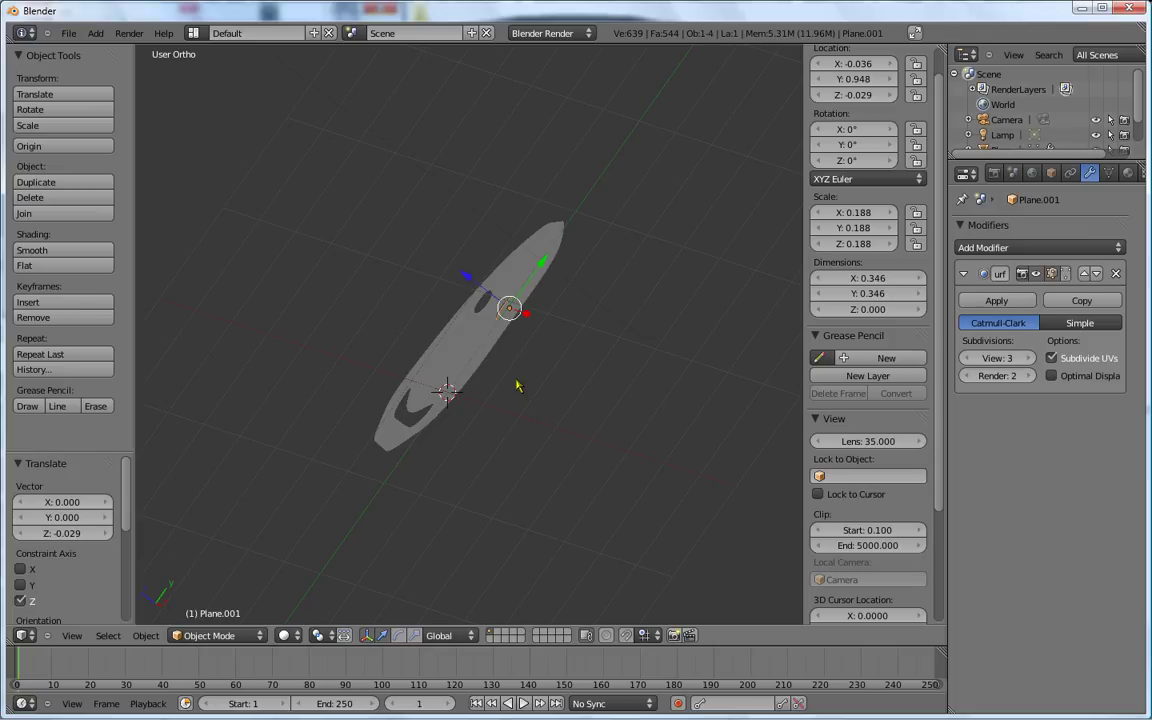
{"action": "key", "text": "ctrl+KP_7"}
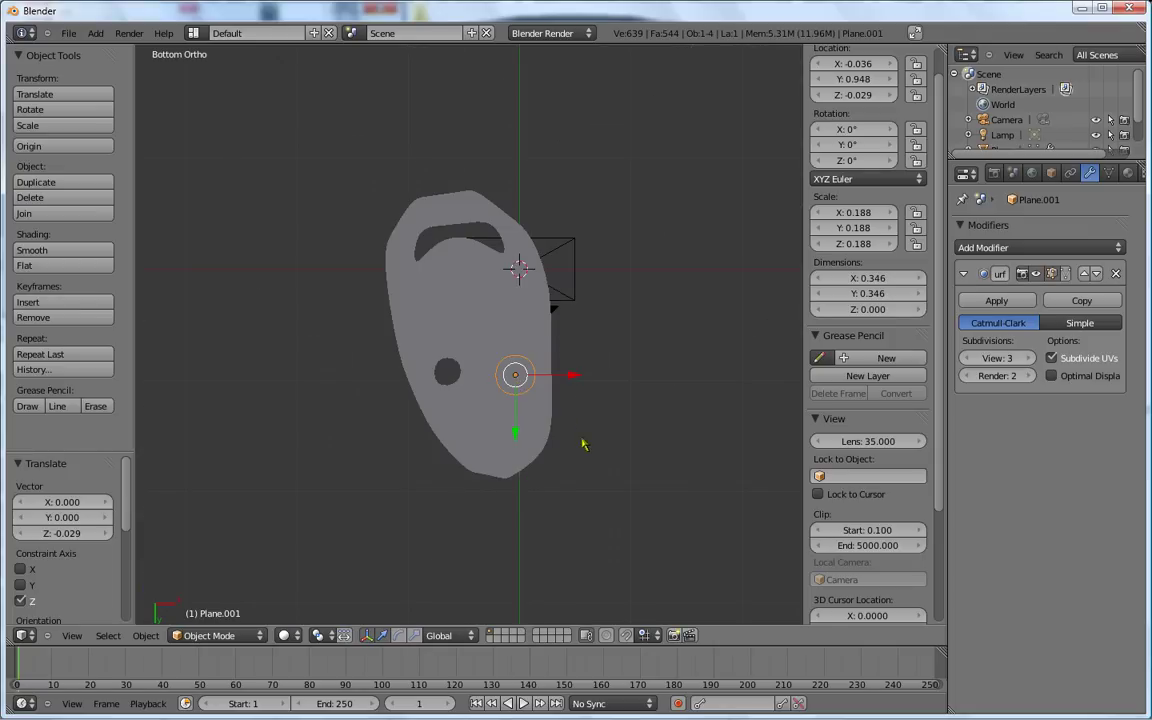
Step: In wireframe view, duplicate the eye disc onto the other eye hole at X -0.639, Y 0.927
{"action": "mouse_move", "coordinate": [591, 468]}
{"action": "middle_mouse_down"}
{"action": "mouse_move", "coordinate": [560, 491]}
{"action": "mouse_move", "coordinate": [570, 492]}
{"action": "middle_mouse_up"}
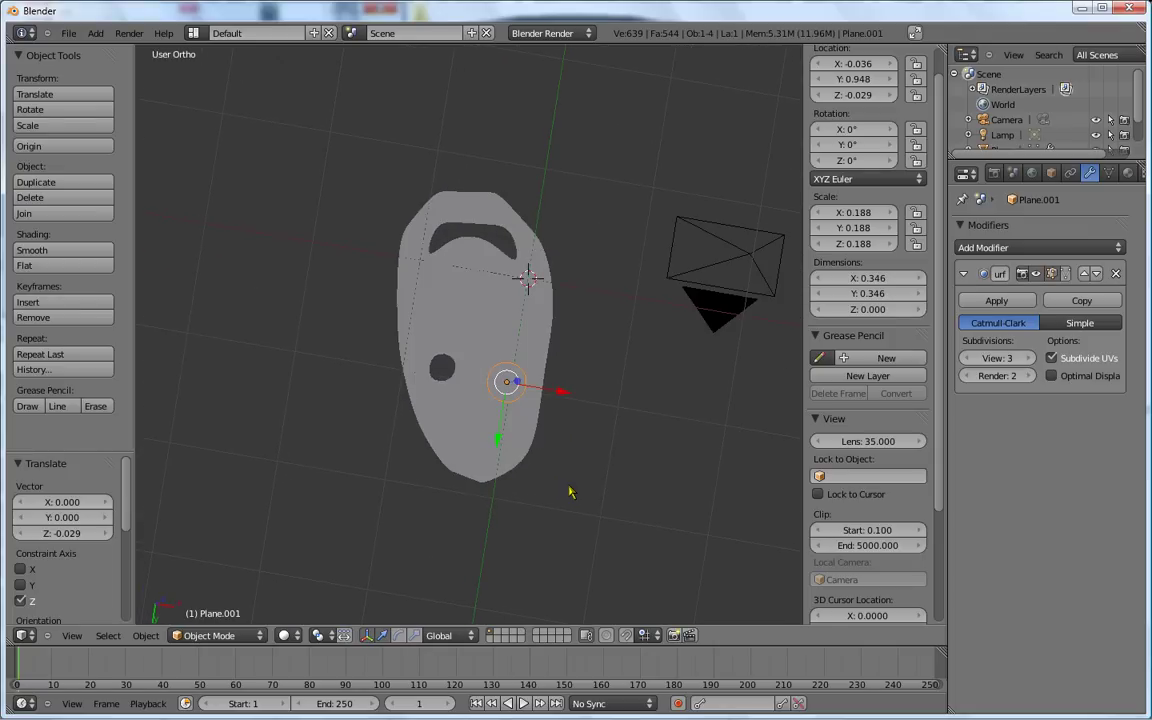
{"action": "key", "text": "ctrl+KP_7"}
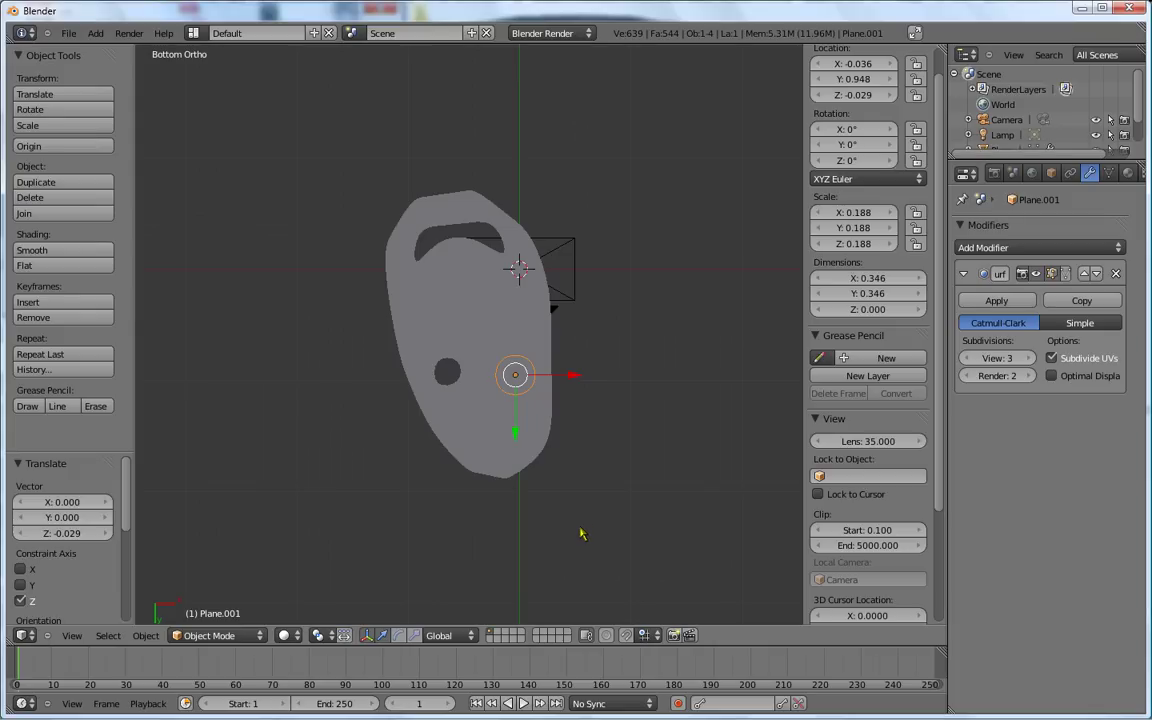
{"action": "key", "text": "z"}
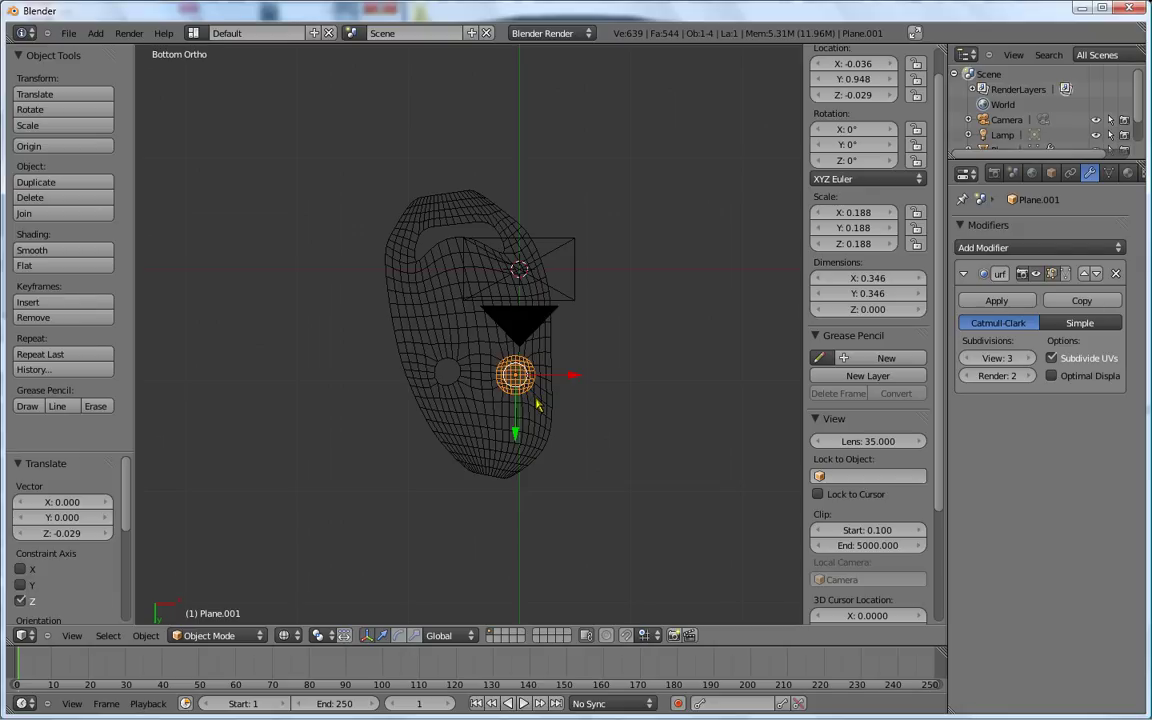
{"action": "key", "text": "shift+d"}
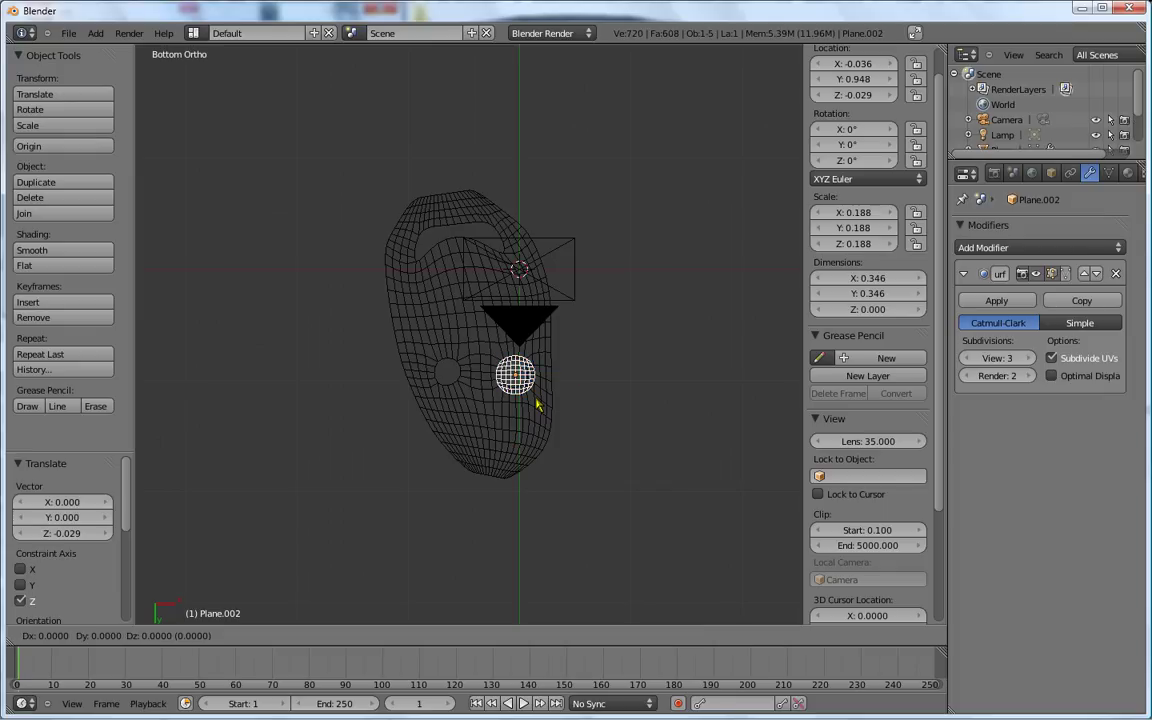
{"action": "left_click", "coordinate": [470, 402]}
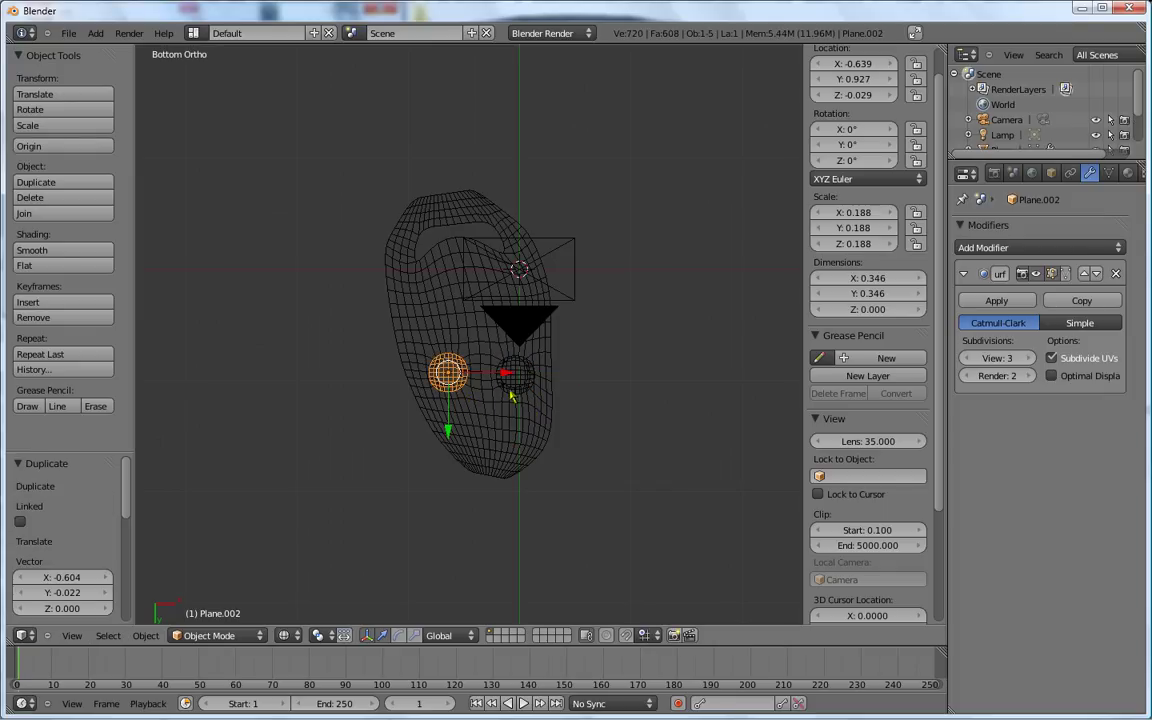
{"action": "right_click", "coordinate": [517, 386], "text": "shift"}
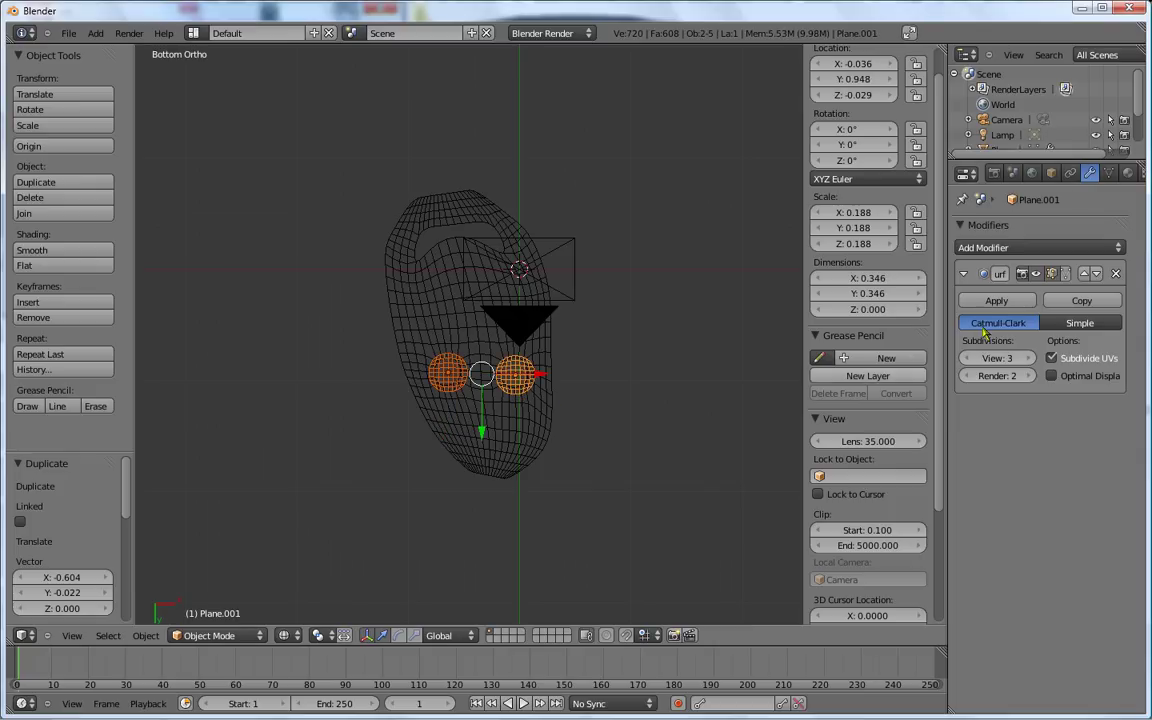
Step: Give the eye disc a new cyan Material.001, then render the face from top view
{"action": "left_click", "coordinate": [1127, 173]}
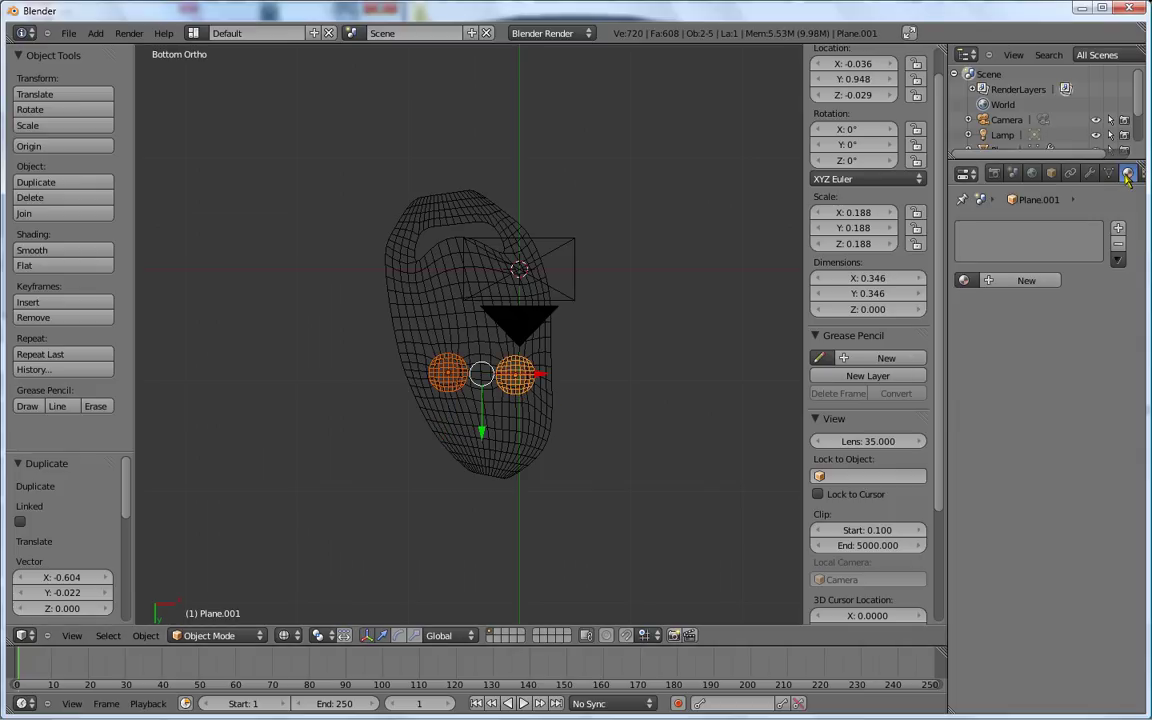
{"action": "left_click", "coordinate": [1022, 280]}
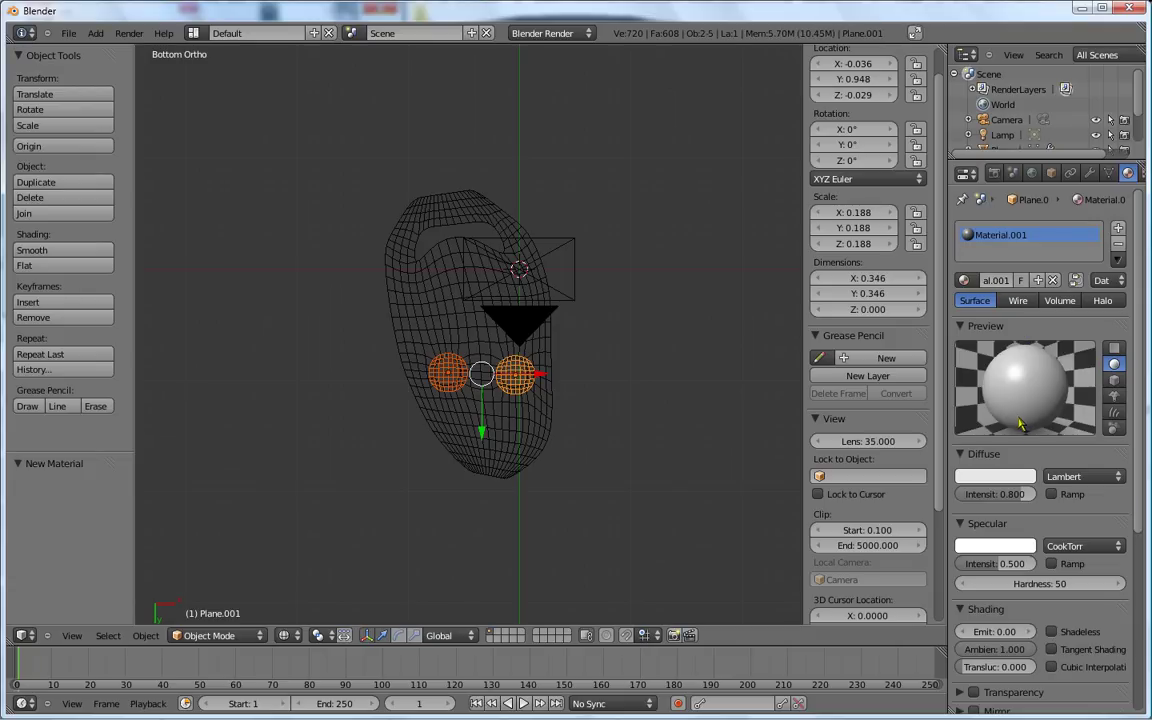
{"action": "left_click", "coordinate": [993, 478]}
{"action": "left_click", "coordinate": [935, 318]}
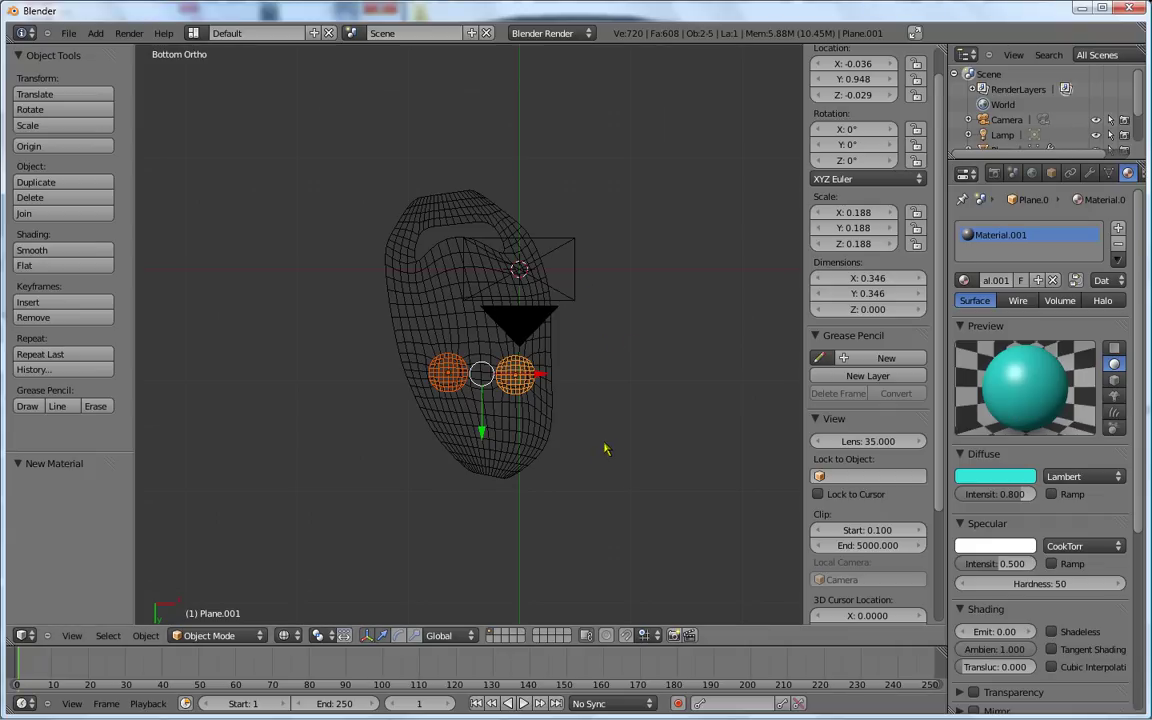
{"action": "key", "text": "KP_7"}
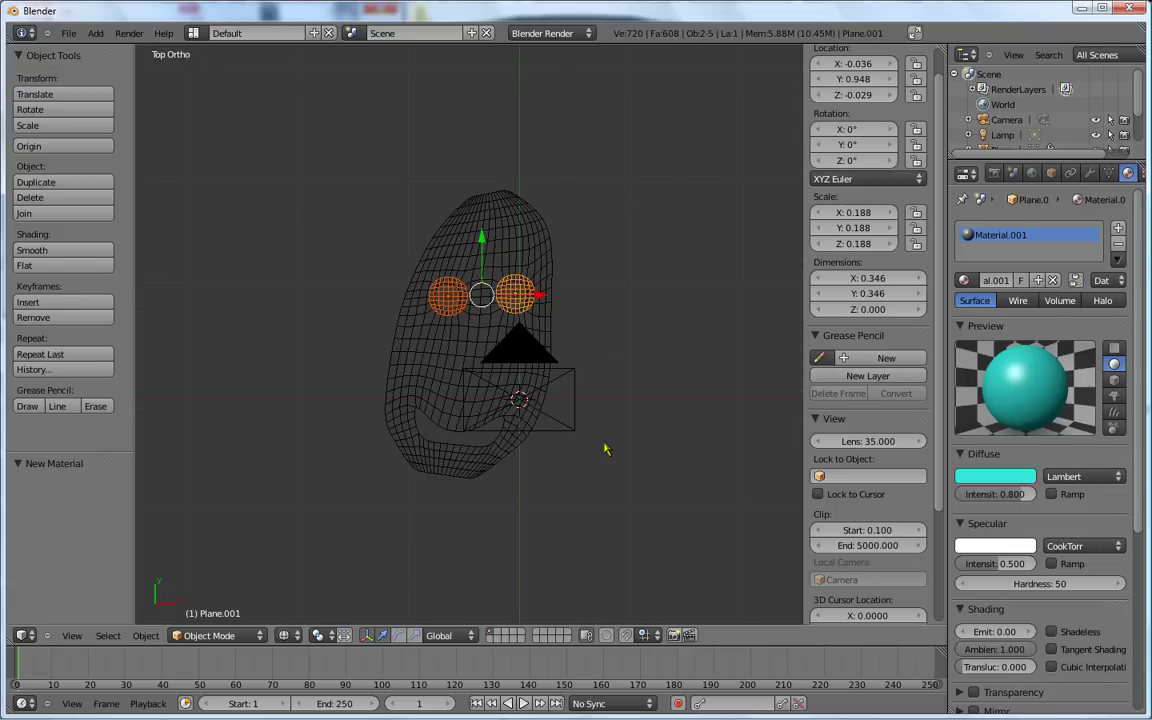
{"action": "key", "text": "F12"}
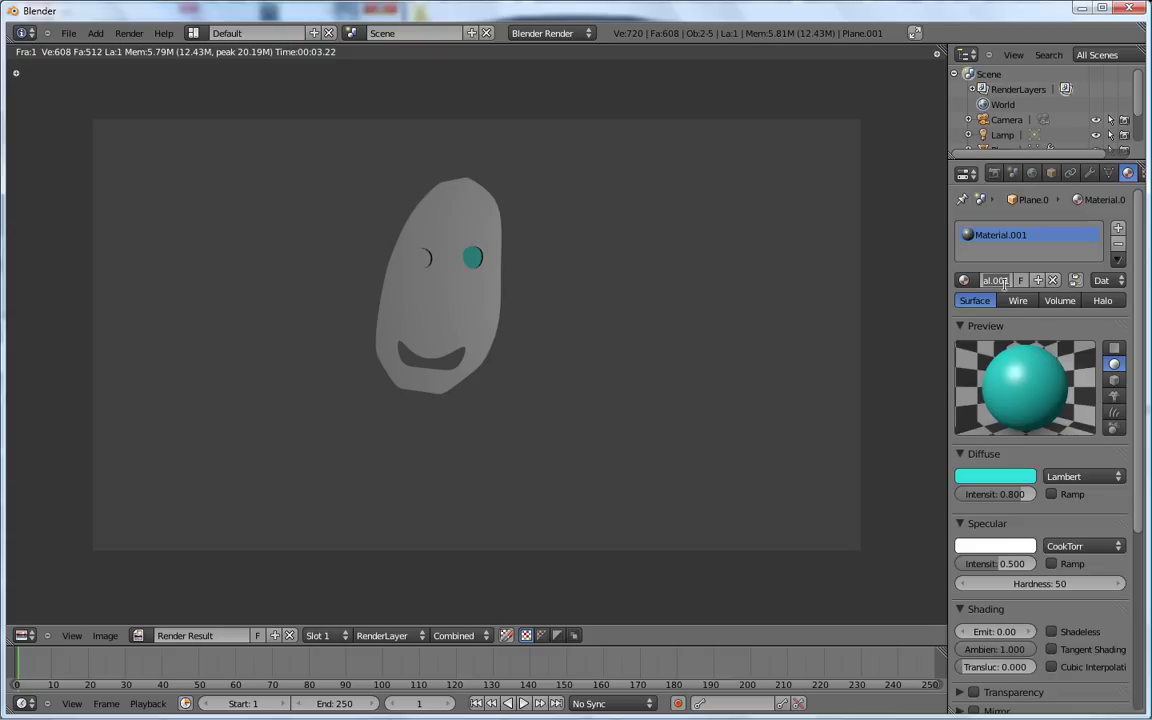
Step: Rename the cyan material to 'couleur oeil' and return the render area to the 3D View
{"action": "key", "text": "BackSpace"}
{"action": "type", "text": "outer"}
{"action": "type", "text": "y"}
{"action": "type", "text": "il"}
{"action": "key", "text": "Return"}
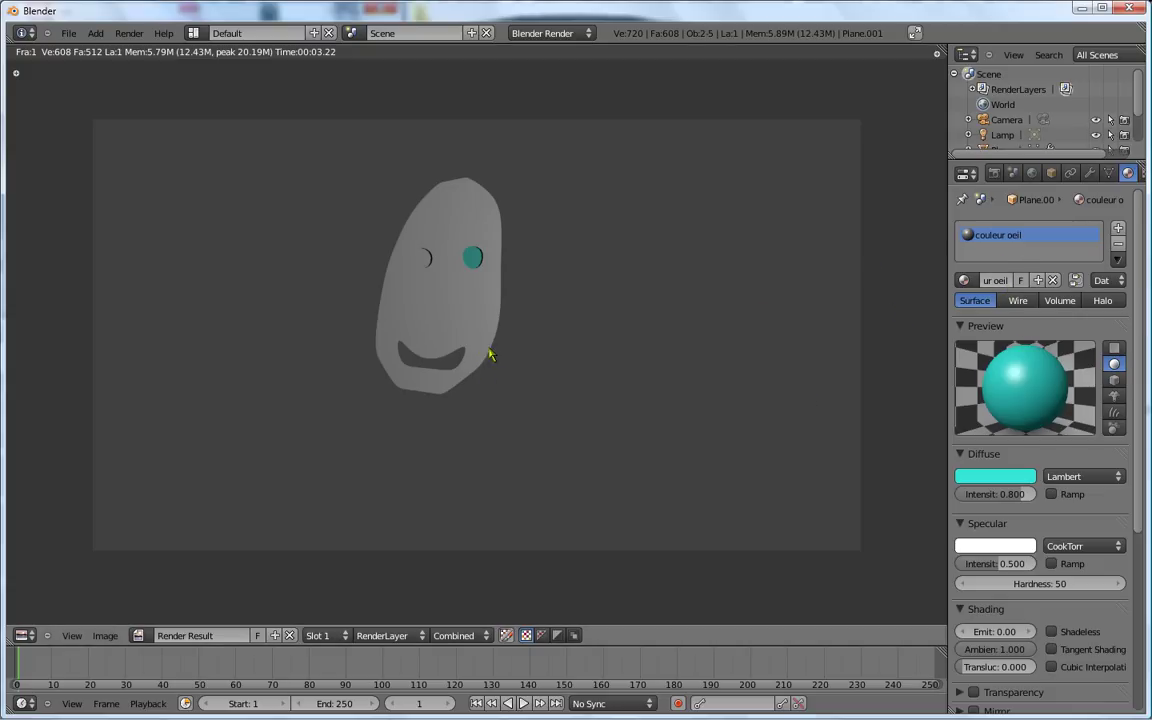
{"action": "left_click", "coordinate": [24, 635]}
{"action": "left_click", "coordinate": [40, 620]}
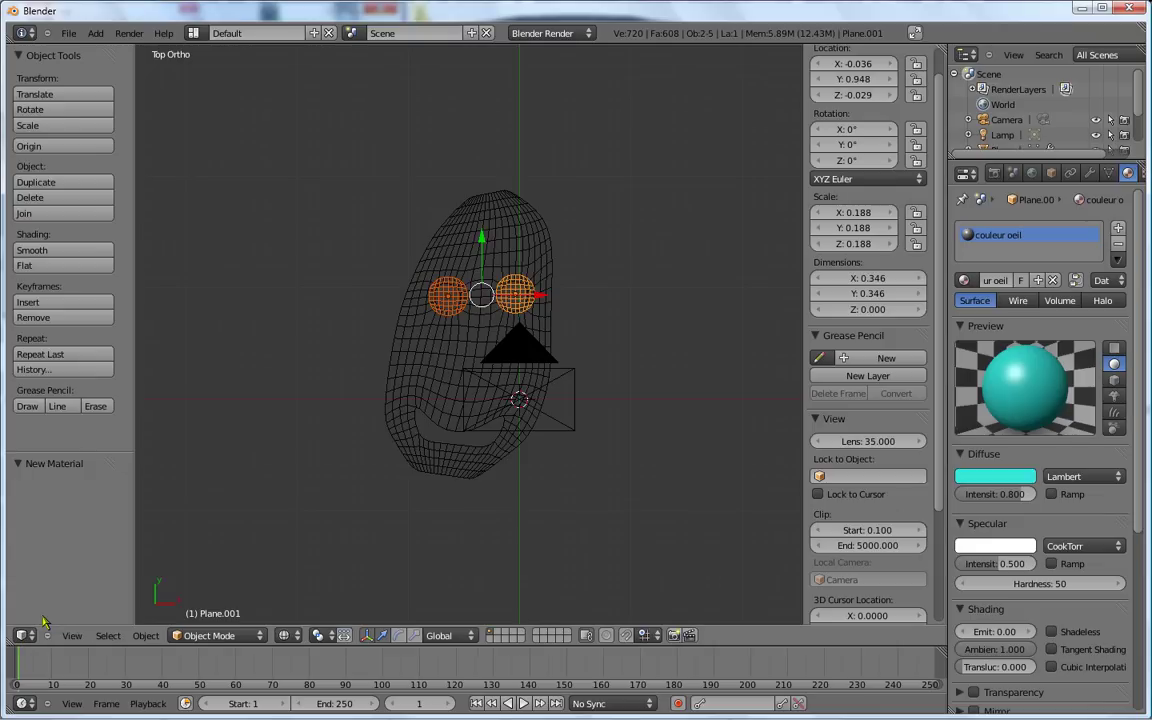
Step: Assign the existing 'couleur oeil' material to the left eye disc and render both cyan eyes
{"action": "key", "text": "z"}
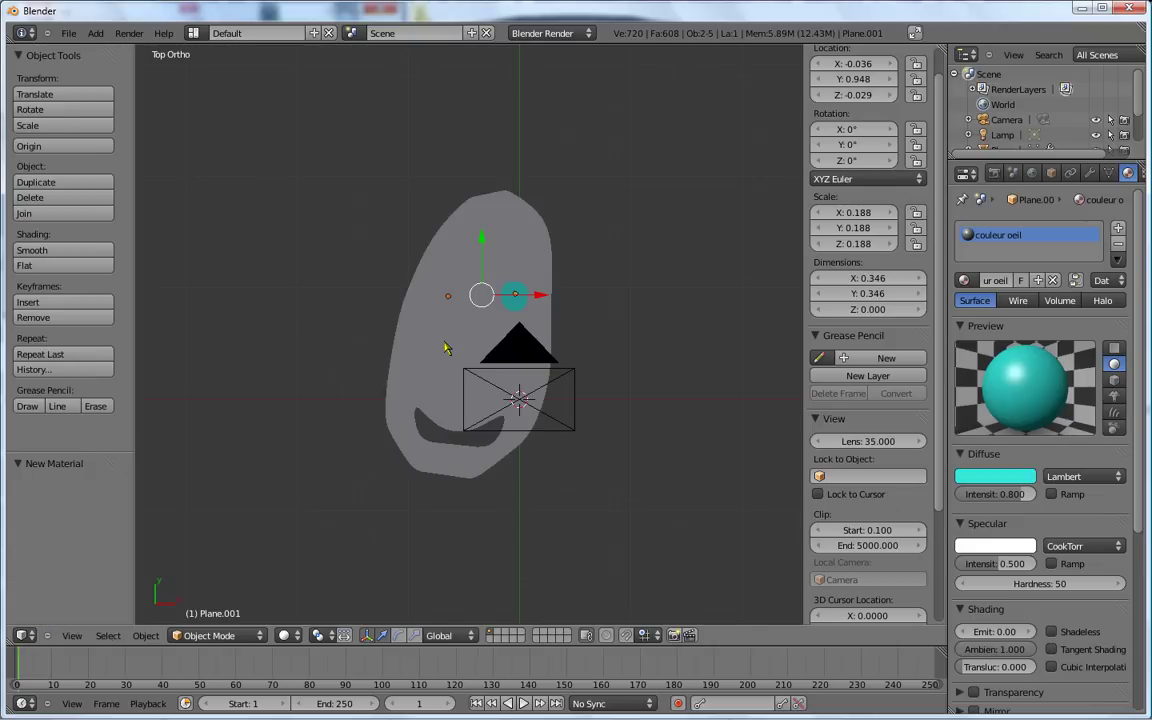
{"action": "right_click", "coordinate": [448, 300]}
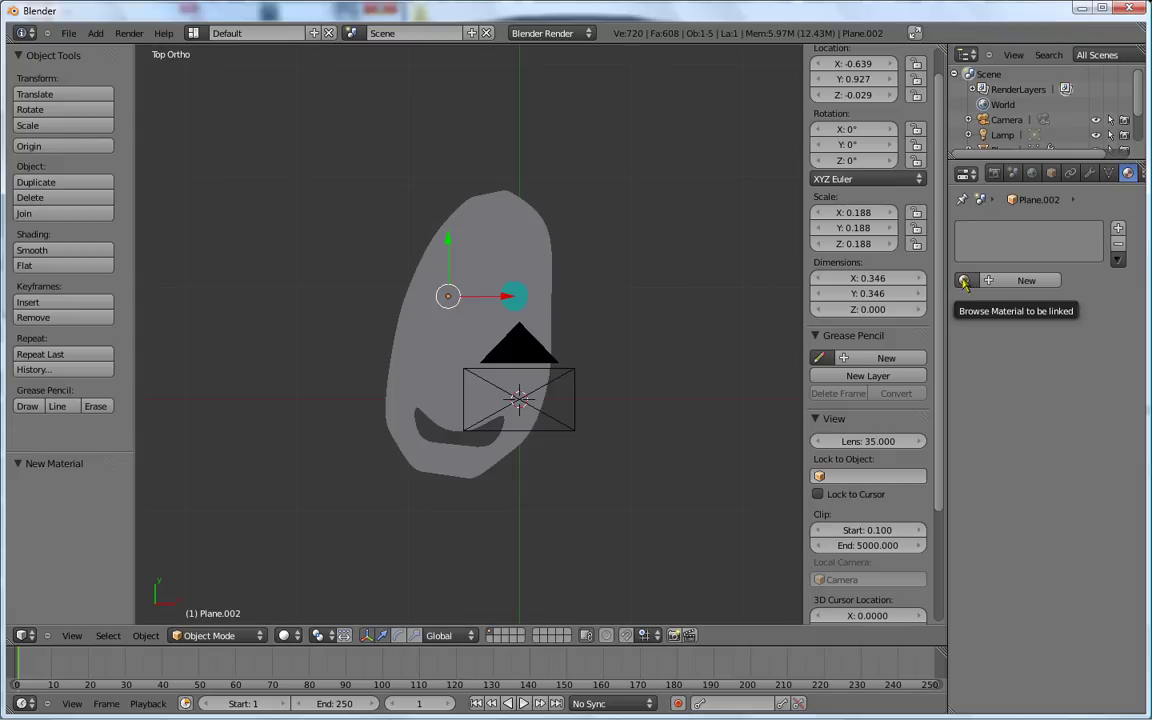
{"action": "left_click", "coordinate": [964, 281]}
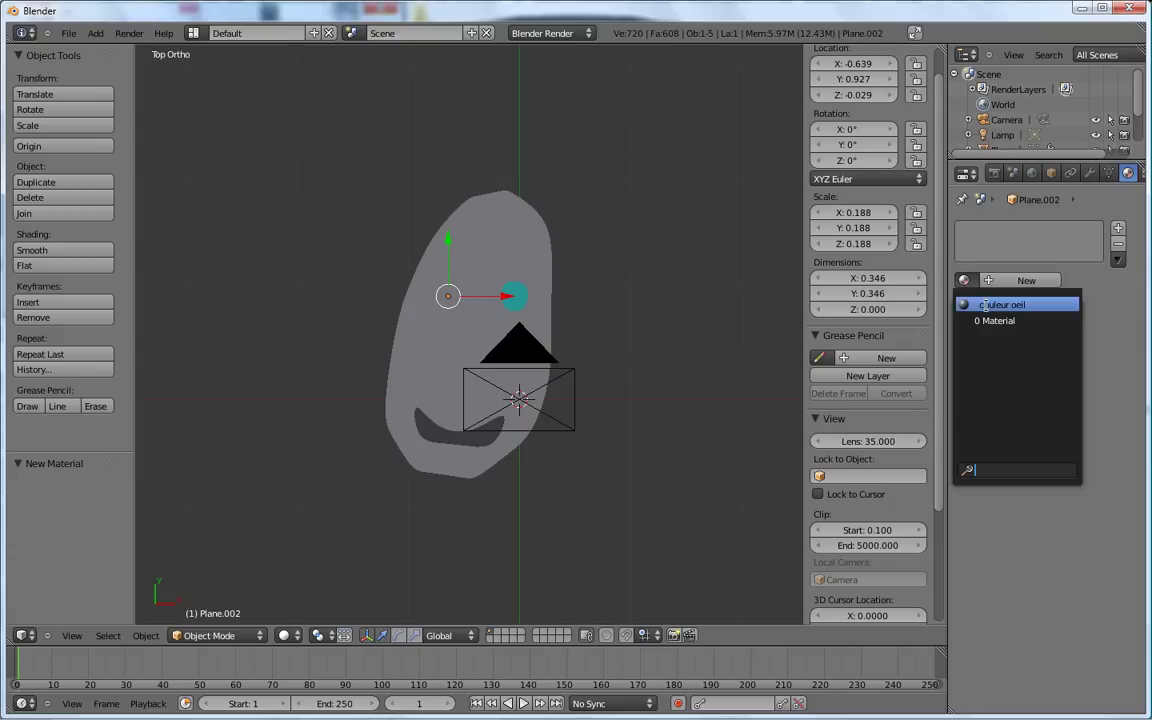
{"action": "left_click", "coordinate": [988, 305]}
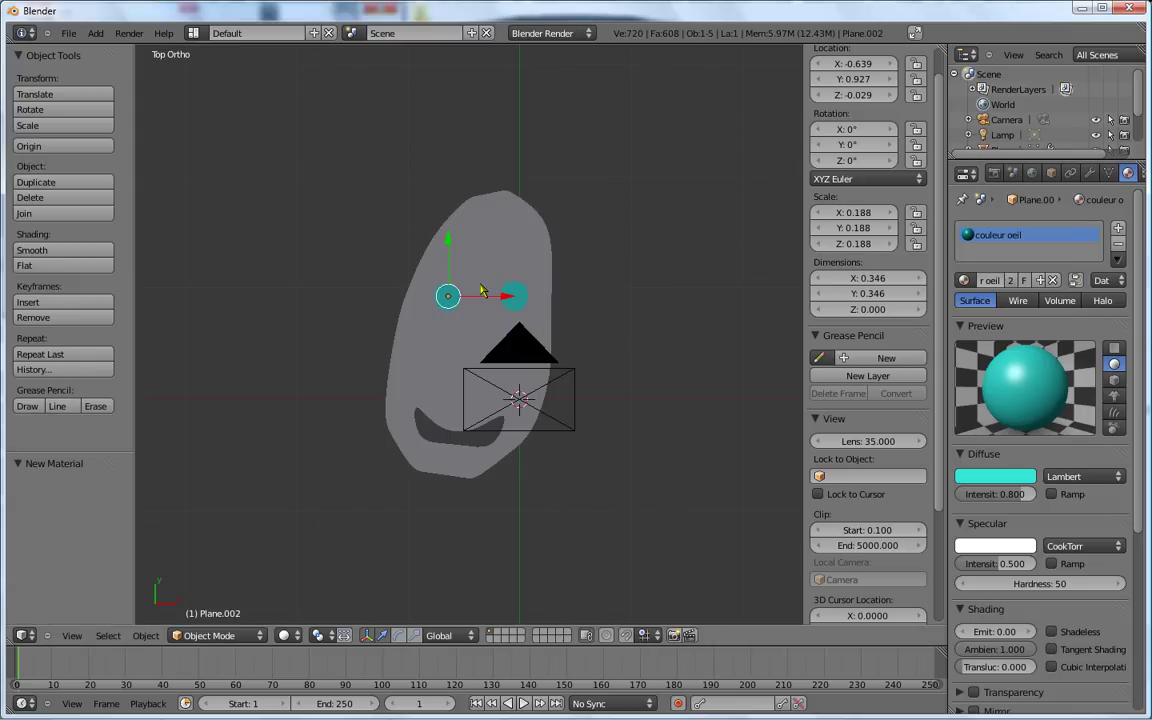
{"action": "scroll", "coordinate": [455, 247], "scroll_direction": "down", "scroll_amount": 1}
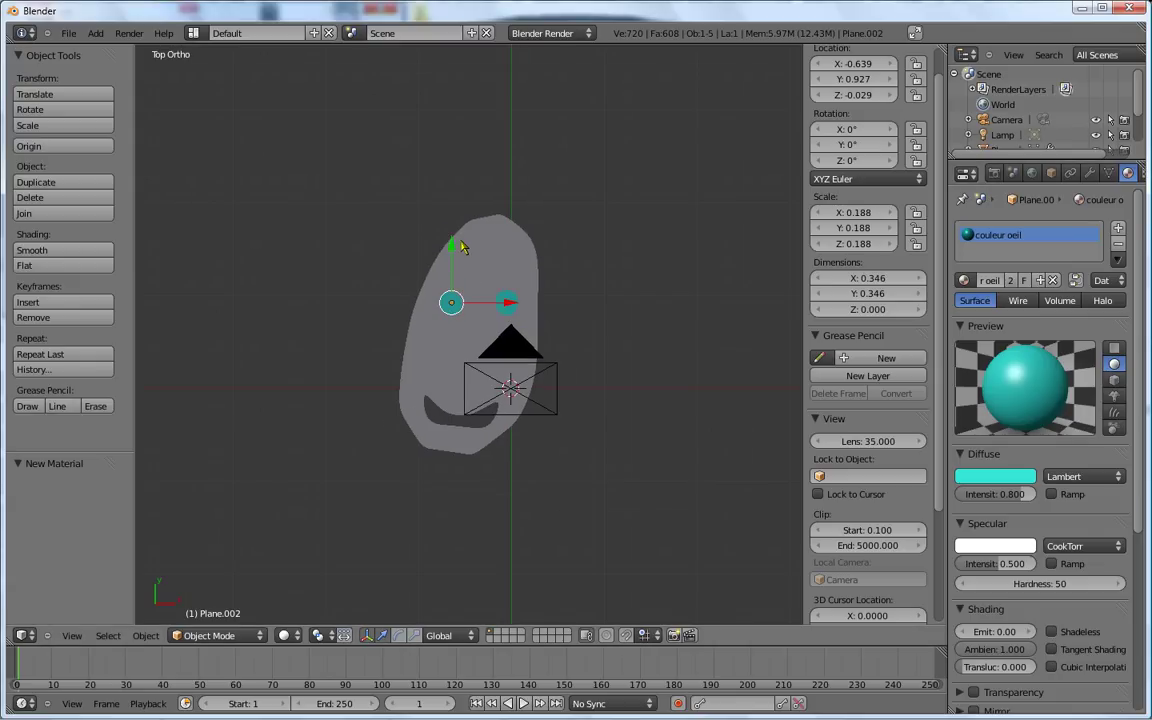
{"action": "scroll", "coordinate": [463, 252], "scroll_direction": "up", "scroll_amount": 1}
{"action": "key", "text": "F12"}
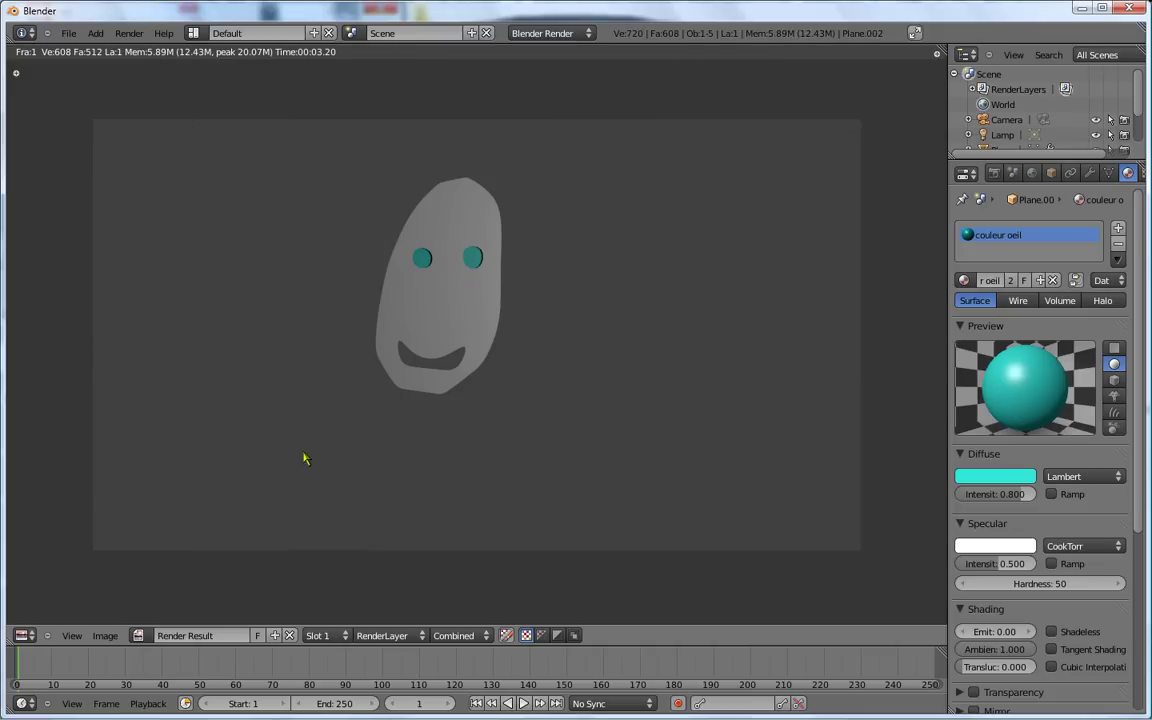
{"action": "left_click", "coordinate": [30, 636]}
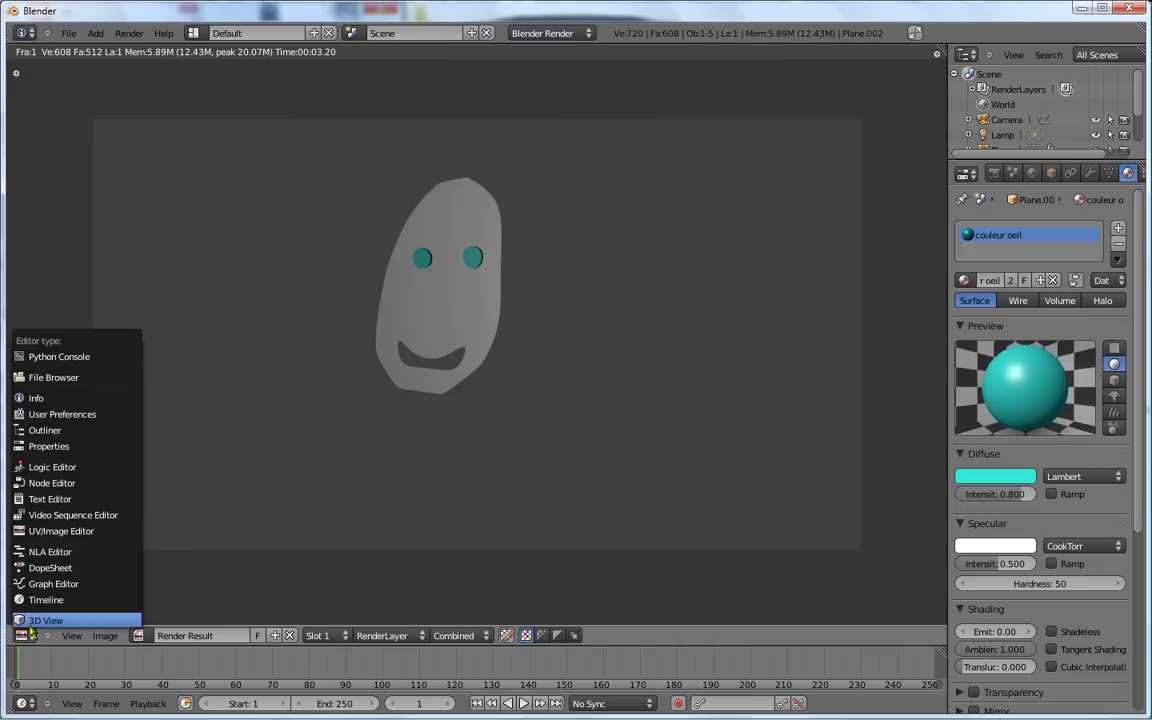
{"action": "left_click", "coordinate": [45, 620]}
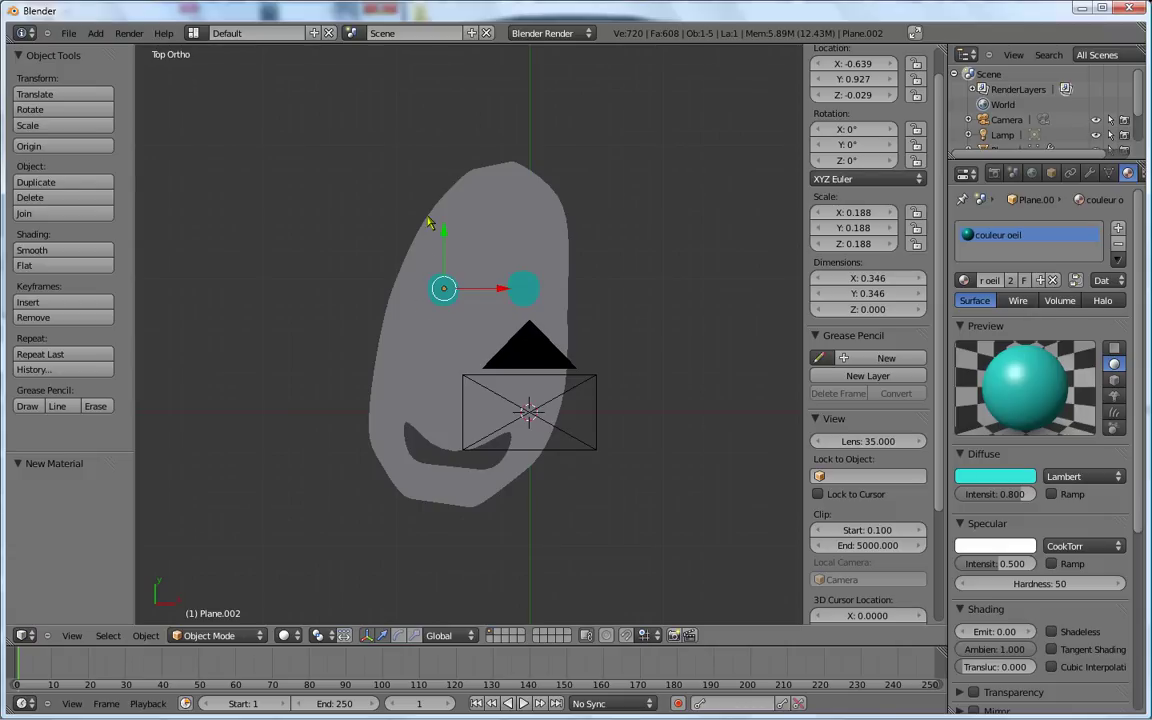